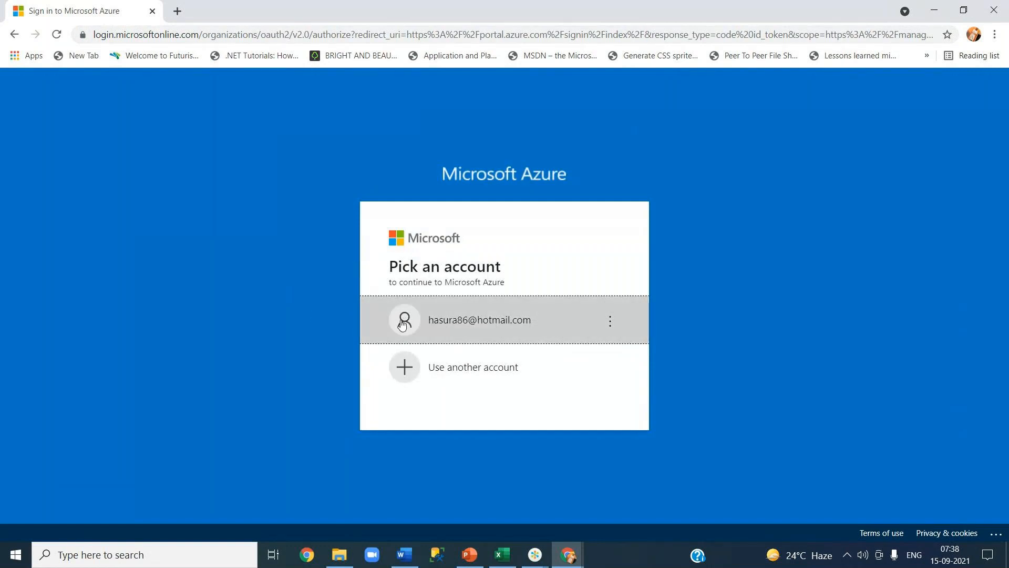
# Sign in to Microsoft Azure with the saved account by entering the account password.
pyautogui.click(449, 322)
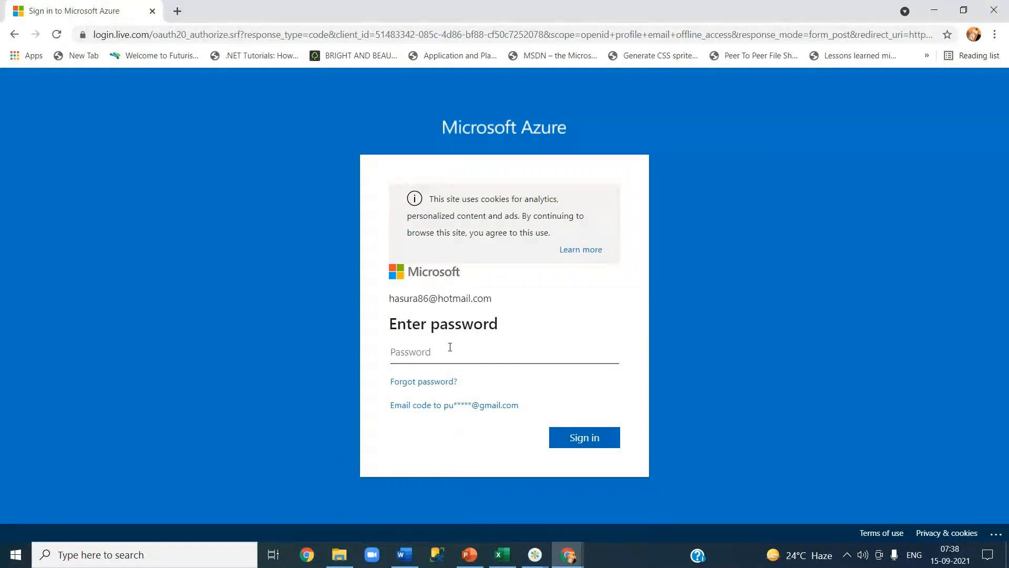
pyautogui.write('•••••••••••')
pyautogui.click(575, 442)
pyautogui.click(579, 399)
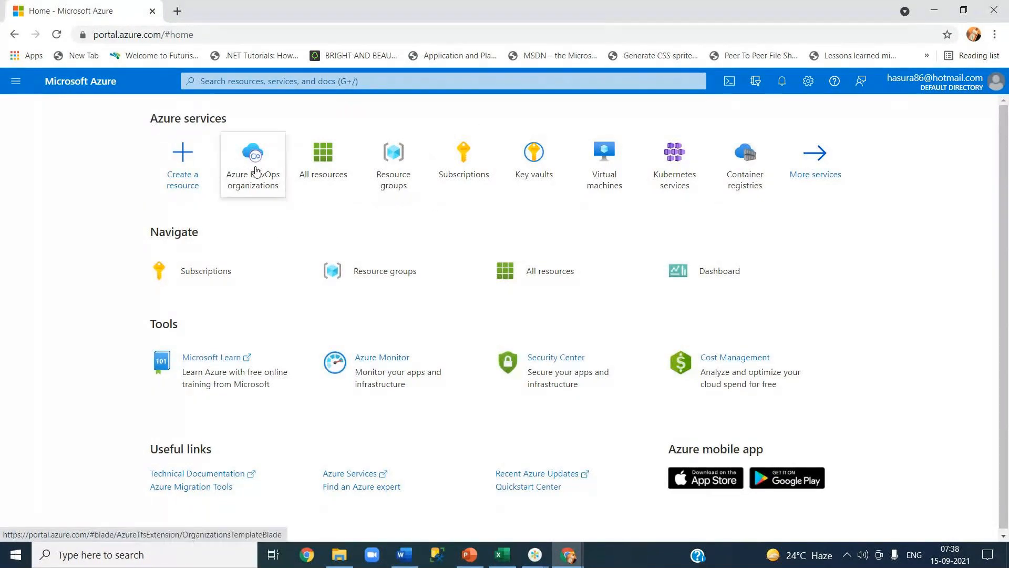
# Search the portal for "devops", open Azure DevOps organizations, and show My Azure DevOps Organizations with the first organization collapsed.
pyautogui.click(268, 80)
pyautogui.write('devops')
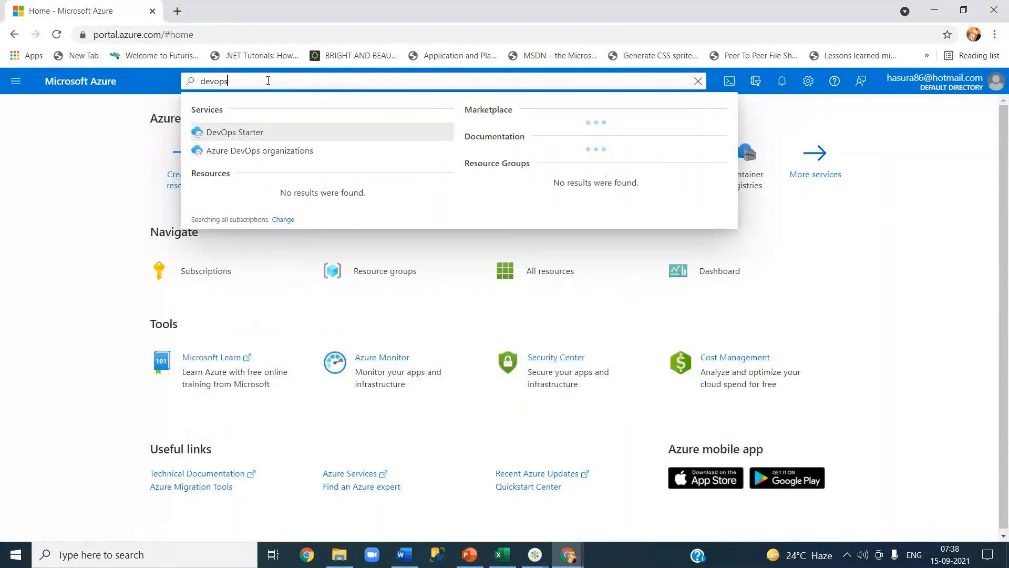
pyautogui.click(269, 151)
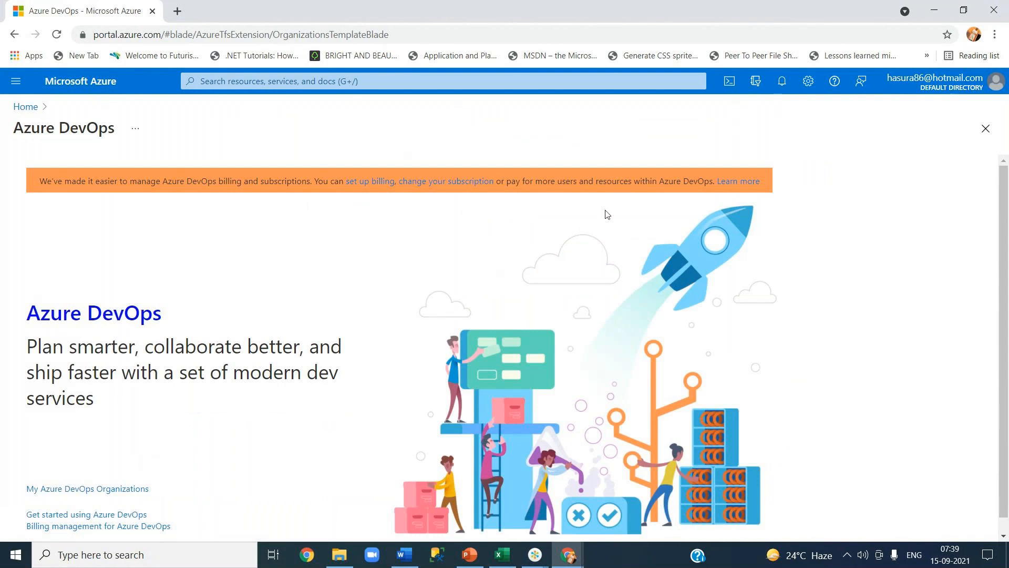
pyautogui.scroll(-1, 287, 287)
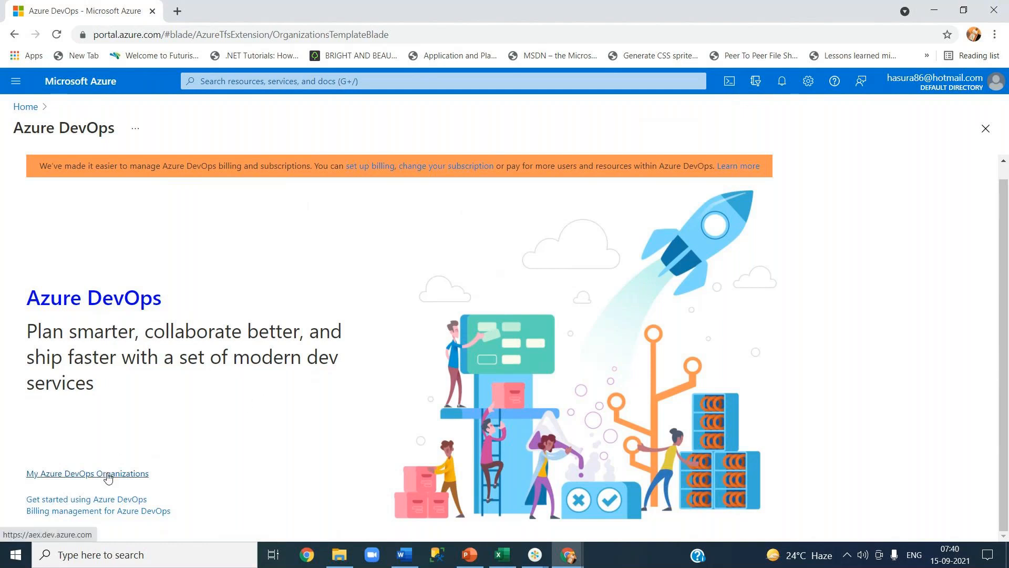
pyautogui.click(108, 474)
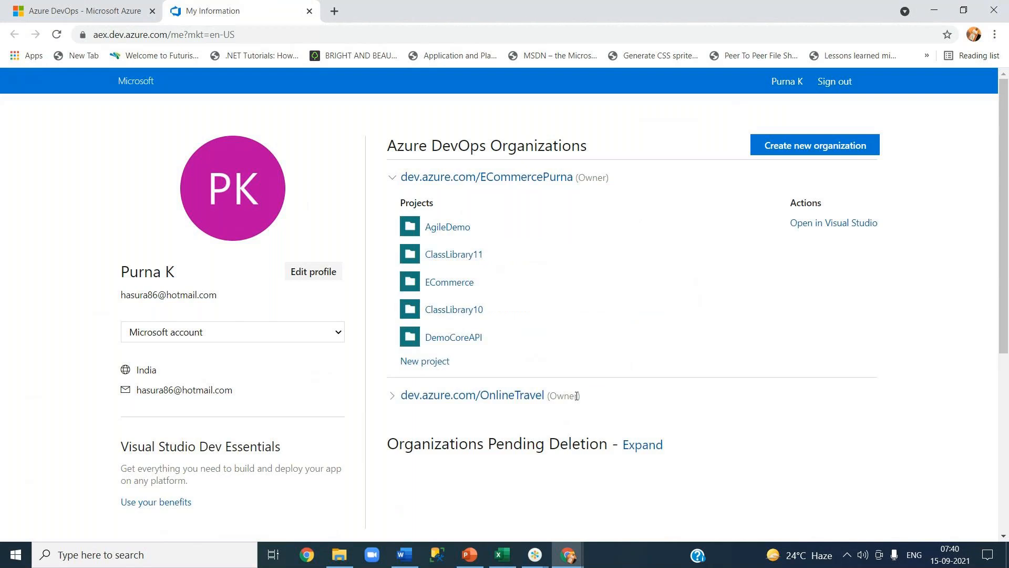
pyautogui.click(392, 179)
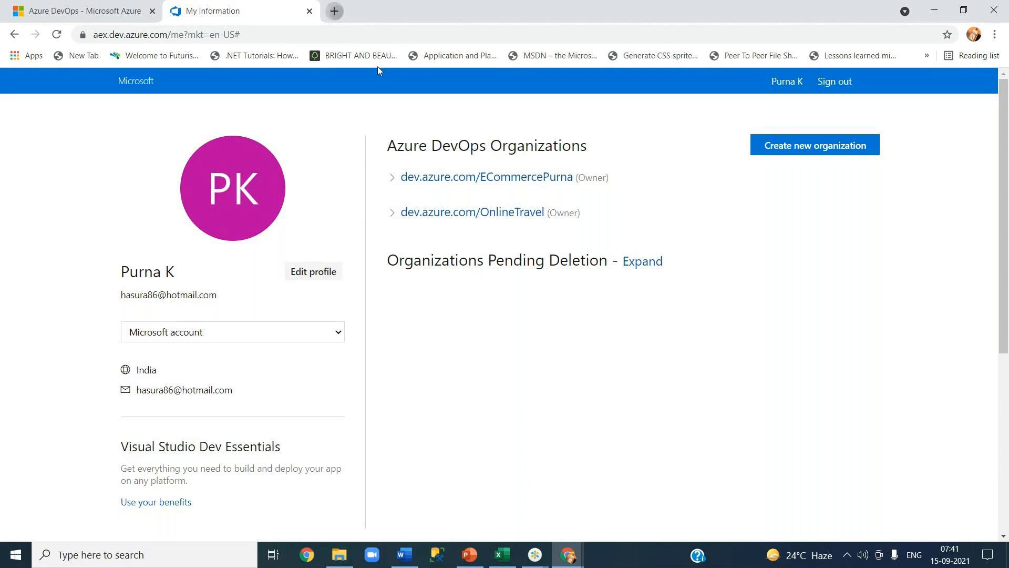
# Open the MakeMyTrip website in a new browser tab and dismiss its Google sign-in prompt.
pyautogui.click(334, 11)
pyautogui.write('ma')
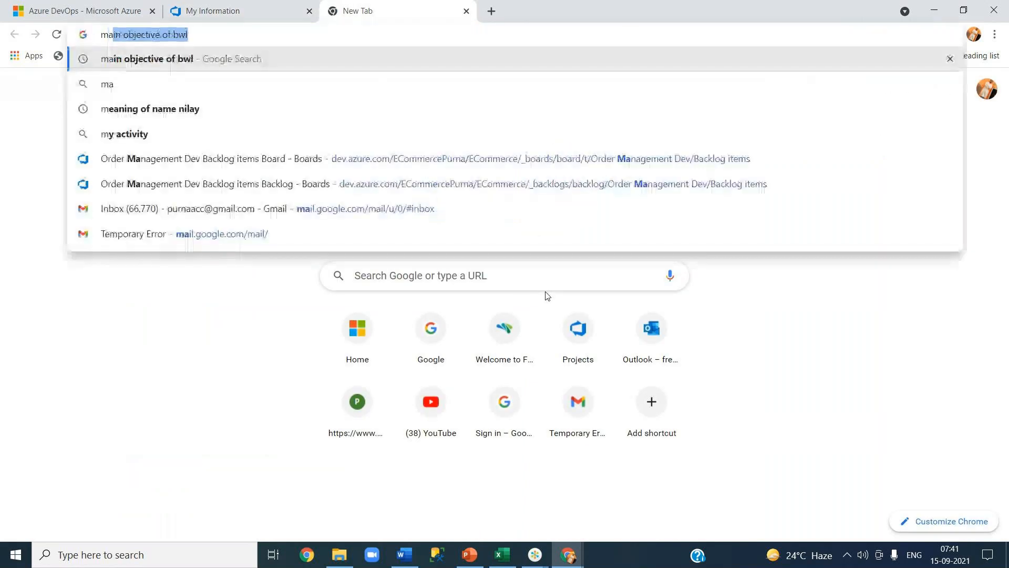
pyautogui.write('kemytrip')
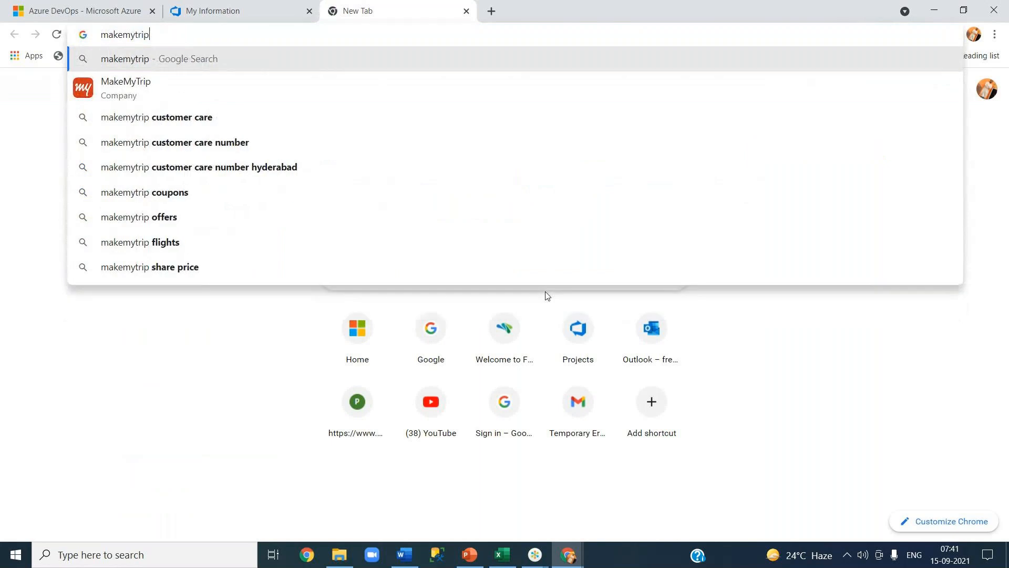
pyautogui.press('Return')
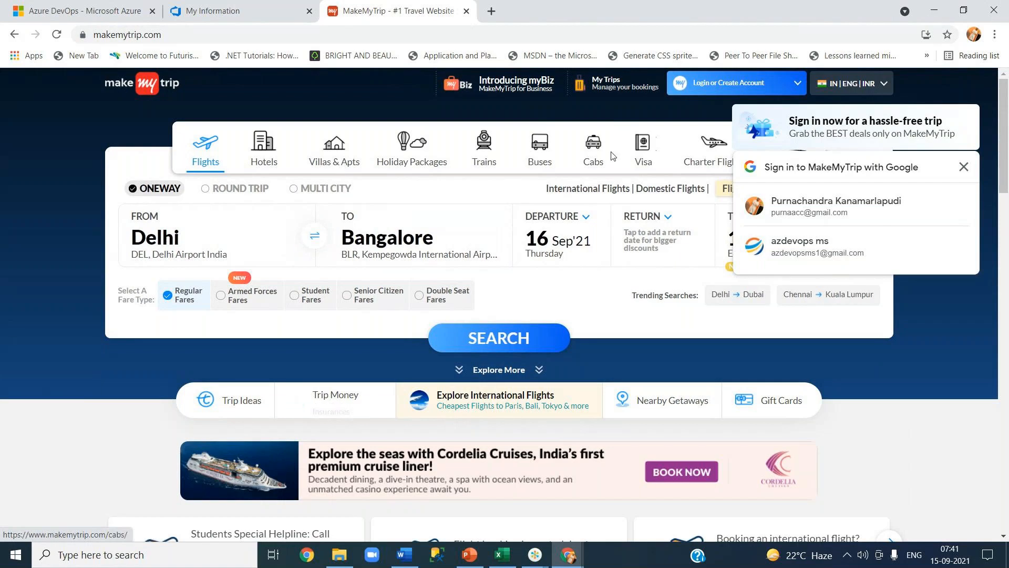
pyautogui.click(964, 167)
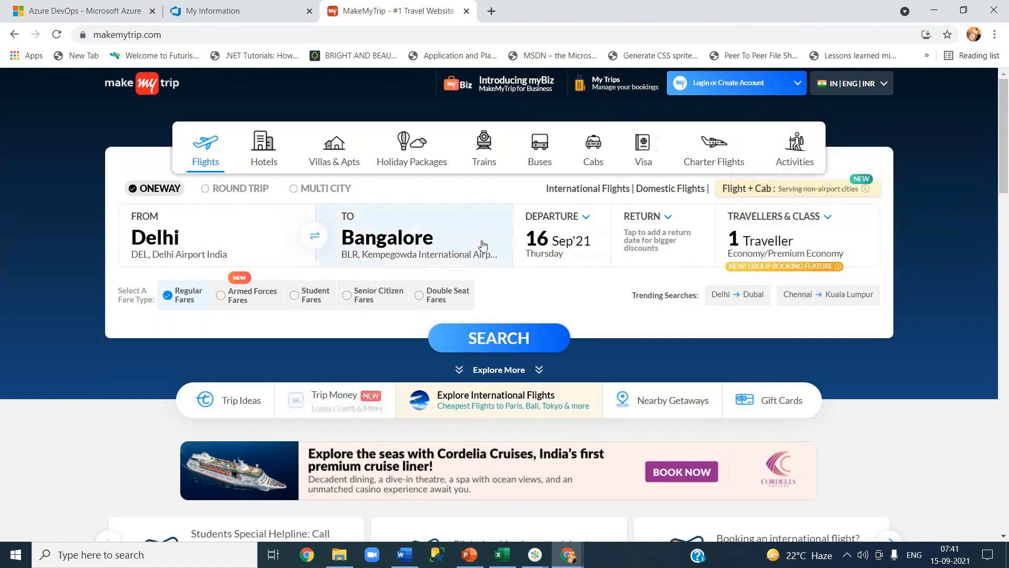
pyautogui.moveTo(315, 374)
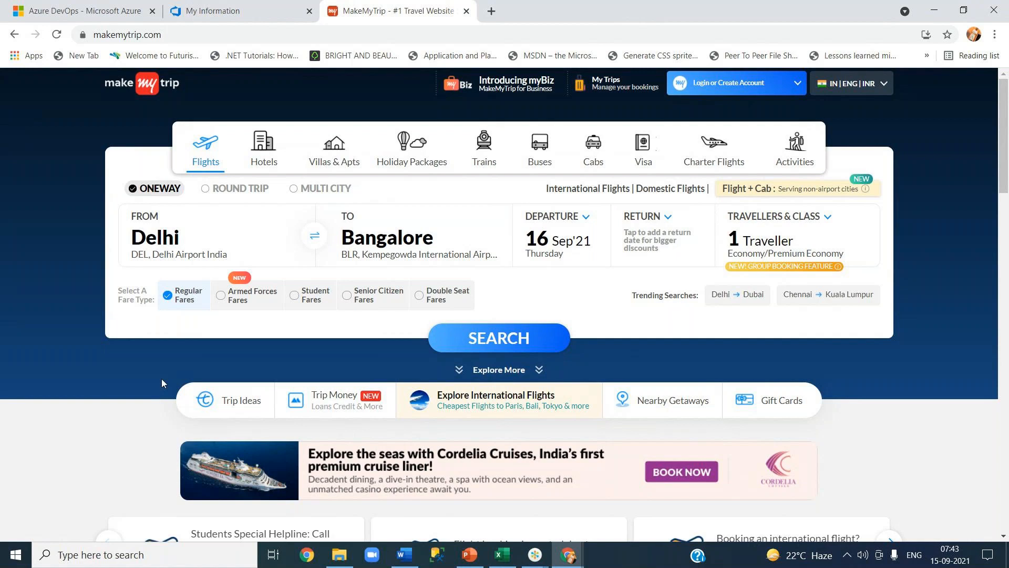
# Return to the Azure DevOps organizations page, start creating a new organization, and accept the terms.
pyautogui.click(226, 11)
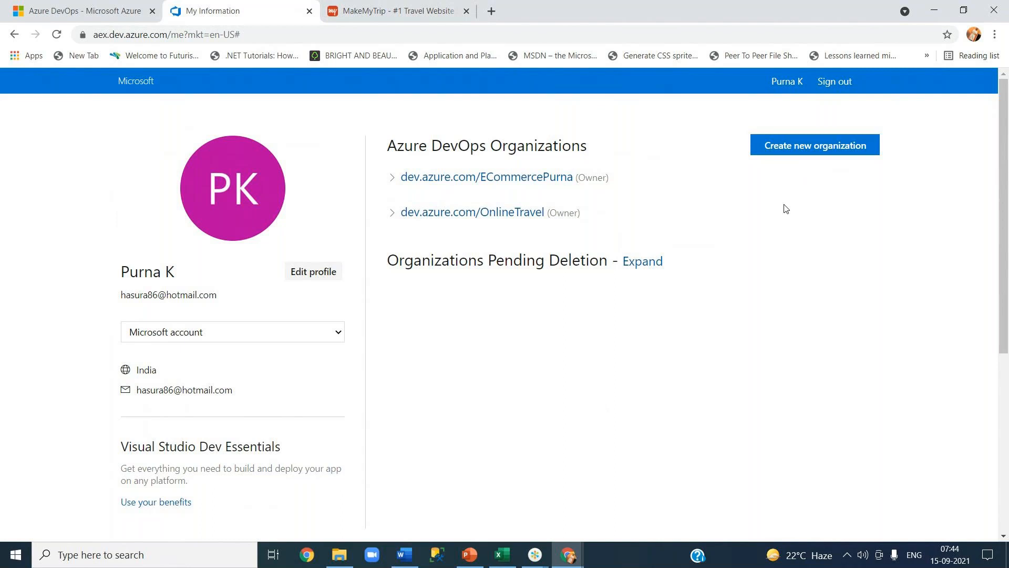
pyautogui.click(791, 150)
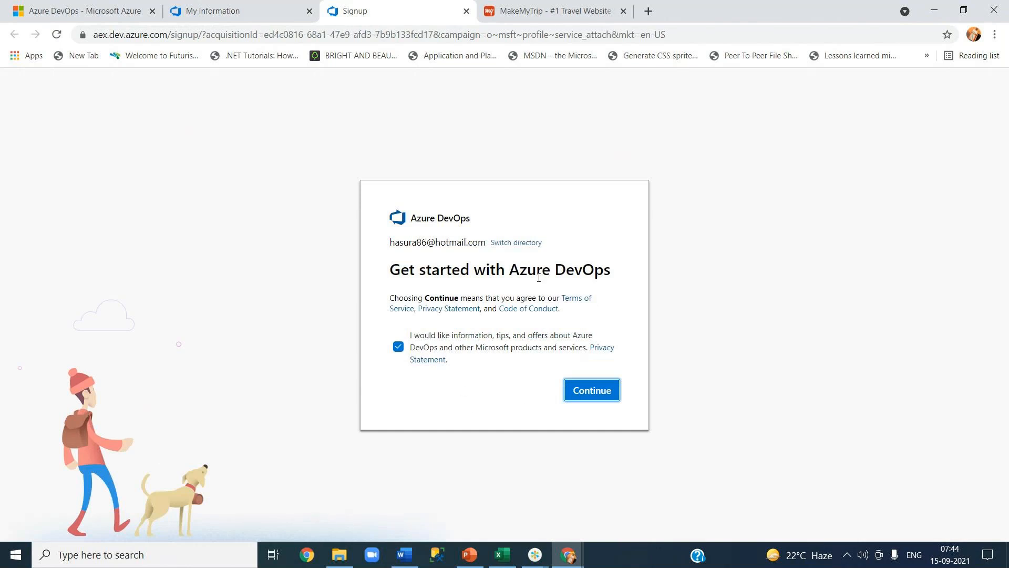
pyautogui.click(596, 395)
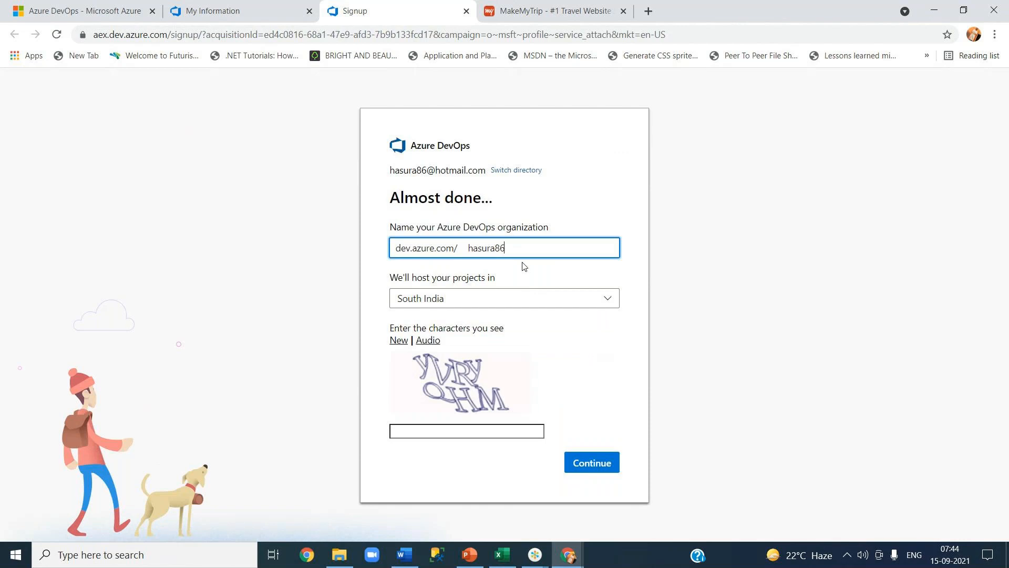
# Name the new organization OnlineReservationPortal in the signup form.
pyautogui.doubleClick(479, 249)
pyautogui.write('OnlineP')
pyautogui.press('BackSpace')
pyautogui.write('ReservationPortal')
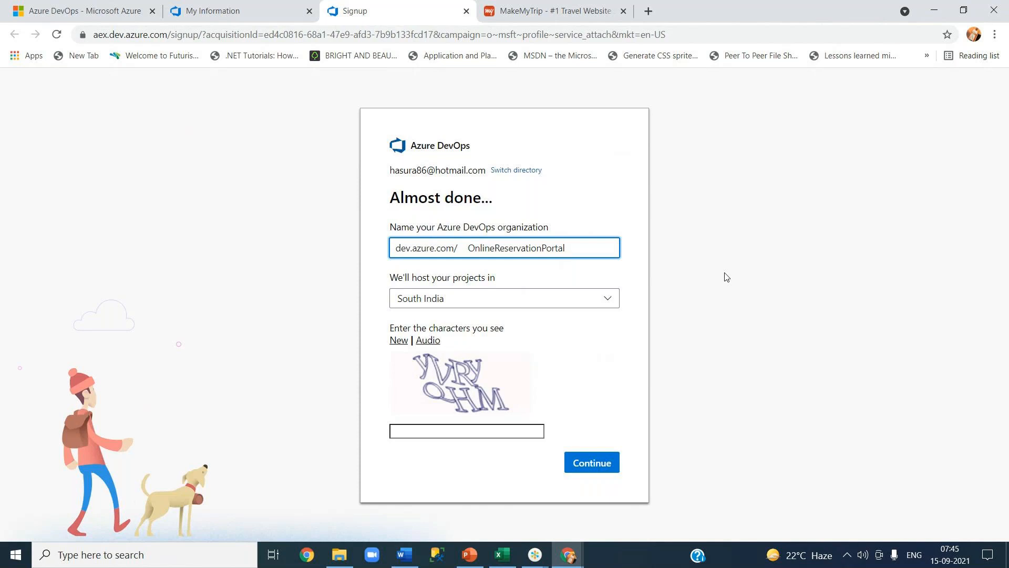
# Replace the organization name with YourPlanner.
pyautogui.press('BackSpace')
pyautogui.press('BackSpace')
pyautogui.press('BackSpace')
pyautogui.press('BackSpace')
pyautogui.press('BackSpace')
pyautogui.press('BackSpace')
pyautogui.press('BackSpace')
pyautogui.press('BackSpace')
pyautogui.press('BackSpace')
pyautogui.press('BackSpace')
pyautogui.press('BackSpace')
pyautogui.press('BackSpace')
pyautogui.press('BackSpace')
pyautogui.press('BackSpace')
pyautogui.press('BackSpace')
pyautogui.press('BackSpace')
pyautogui.press('BackSpace')
pyautogui.press('BackSpace')
pyautogui.press('BackSpace')
pyautogui.press('BackSpace')
pyautogui.press('BackSpace')
pyautogui.press('BackSpace')
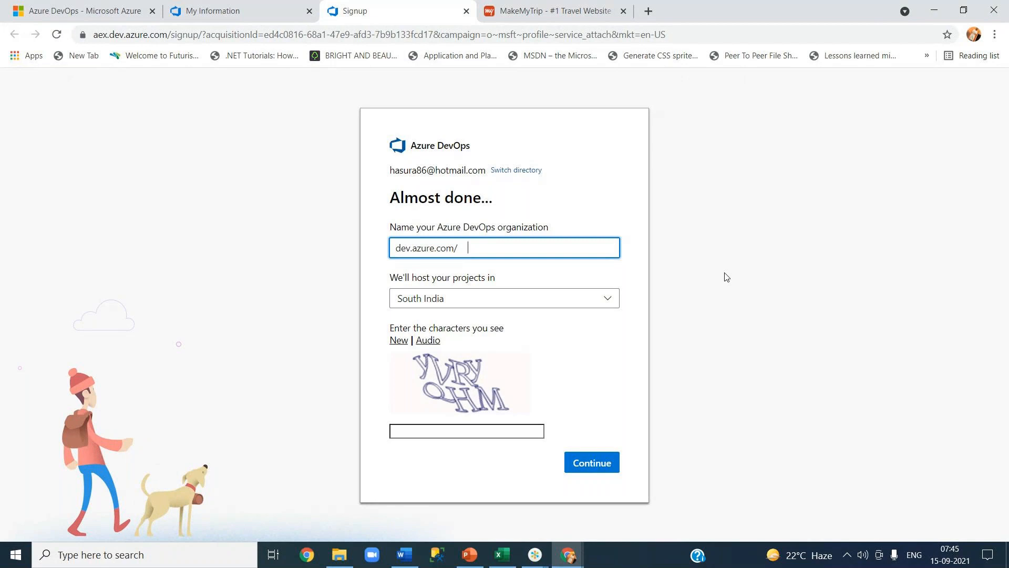
pyautogui.write('YourPlanner')
# Look through the available hosting regions and select South India for the organization's projects.
pyautogui.click(520, 302)
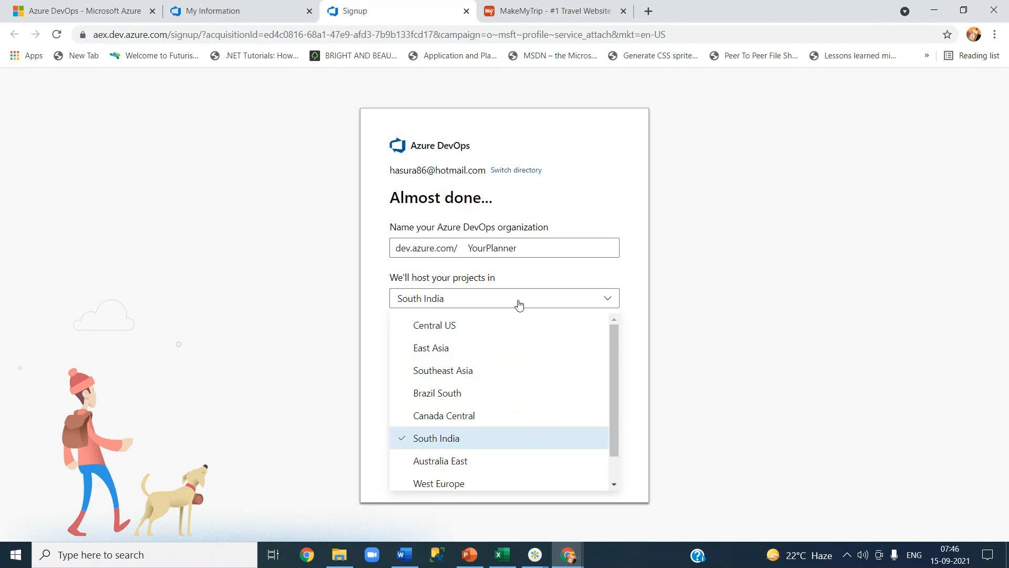
pyautogui.scroll(-1, 460, 420)
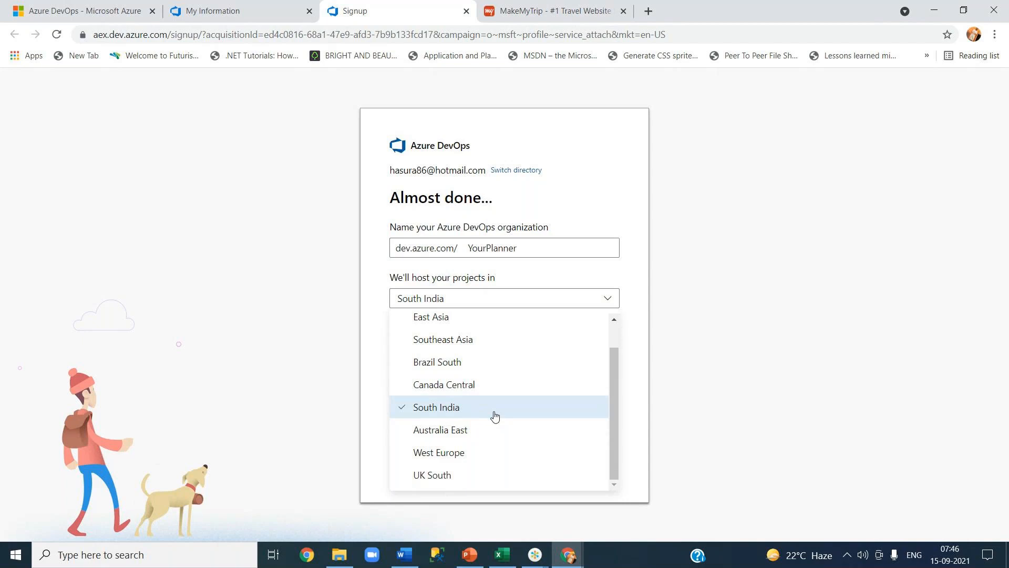
pyautogui.scroll(1, 495, 416)
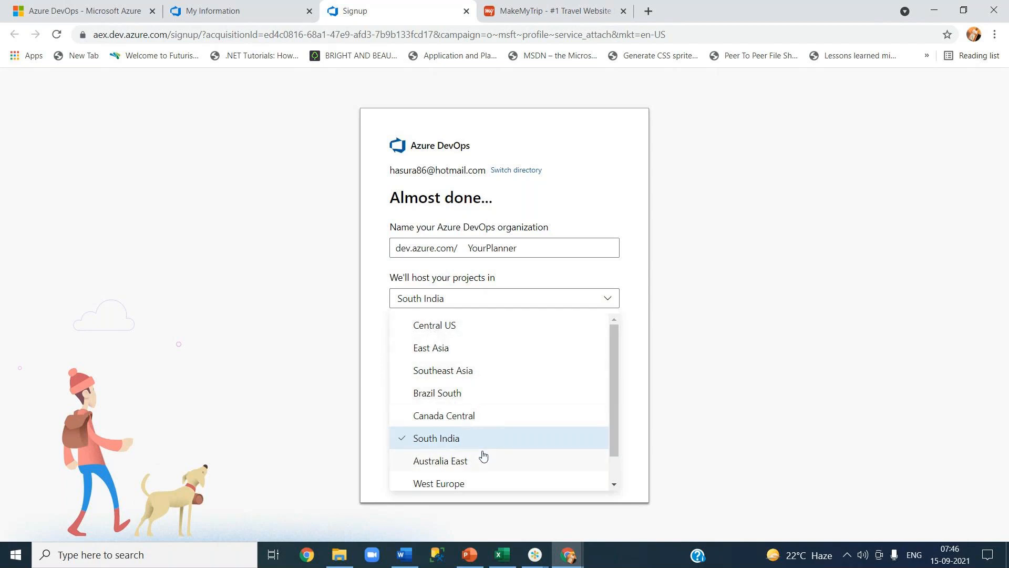
pyautogui.scroll(-1, 481, 456)
pyautogui.scroll(1, 482, 456)
pyautogui.click(479, 440)
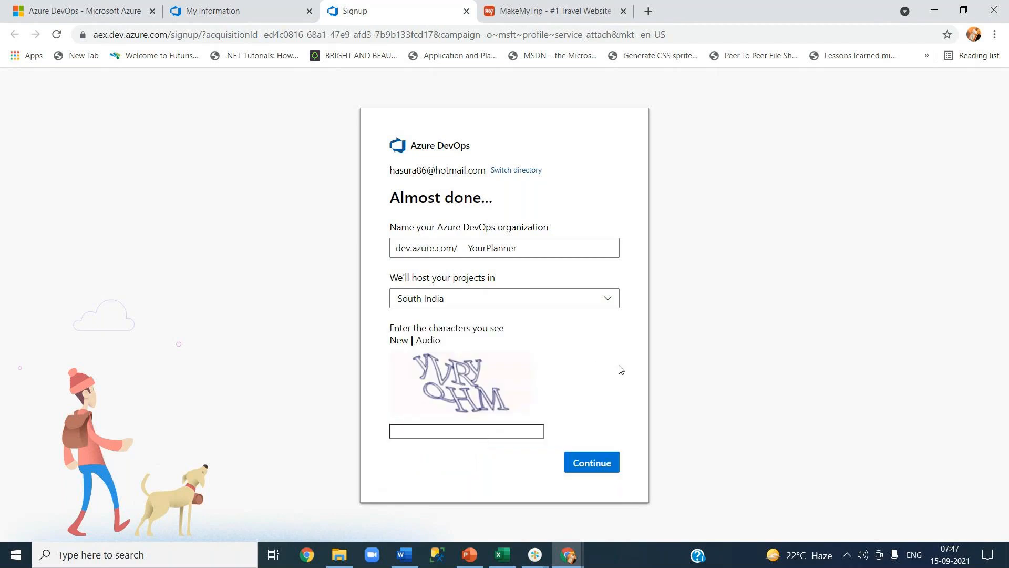
# Enter the captcha characters and try to submit the organization signup form.
pyautogui.click(453, 428)
pyautogui.write('YVRYQHM')
pyautogui.click(604, 470)
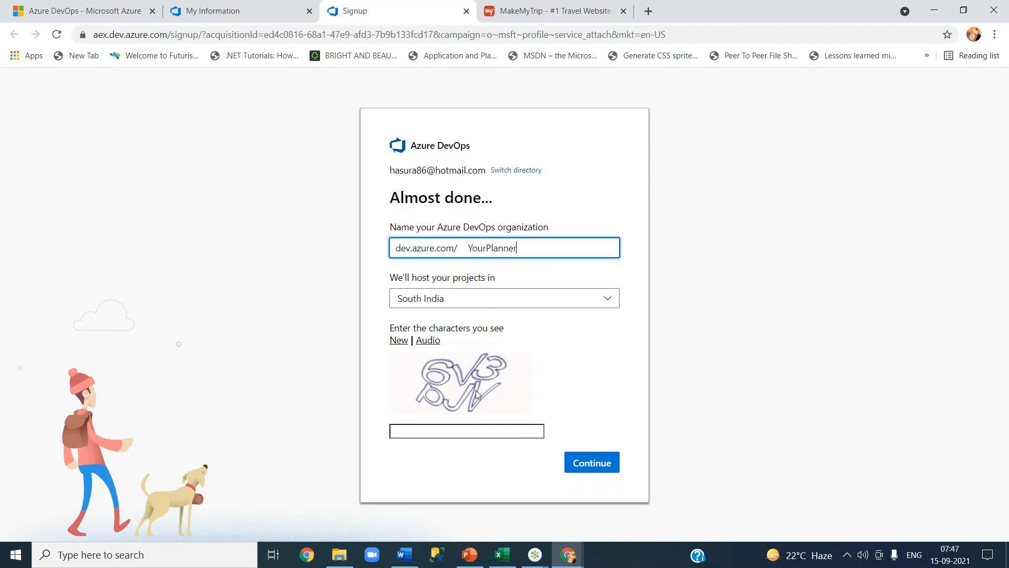
pyautogui.click(456, 429)
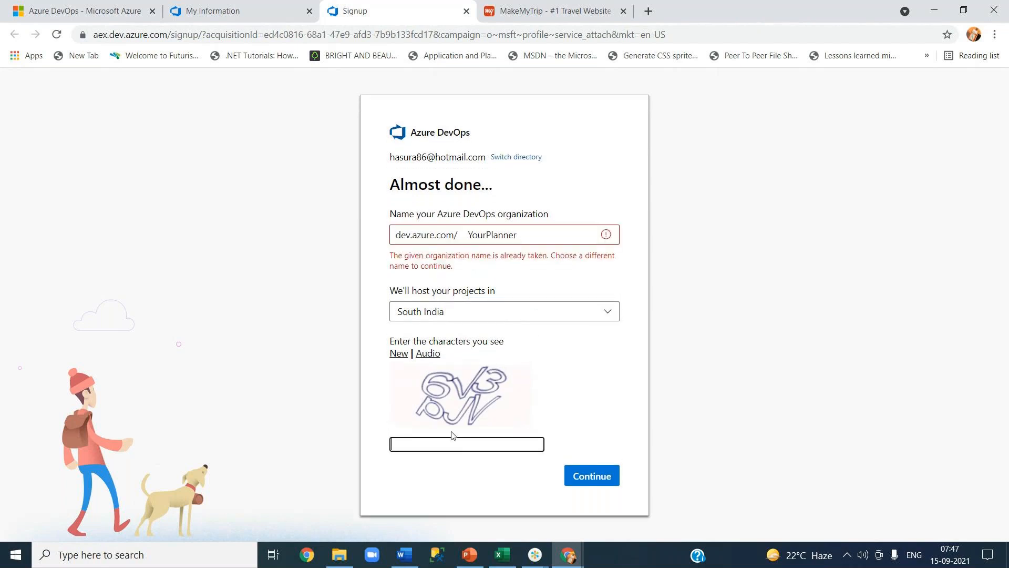
# Change the organization name to YourPlanner21.
pyautogui.click(534, 234)
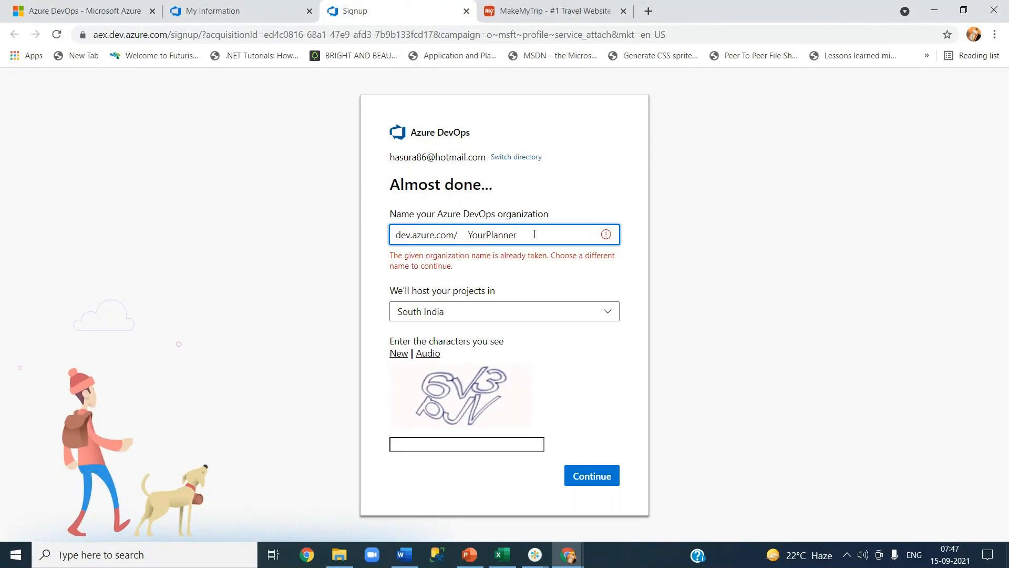
pyautogui.write('2')
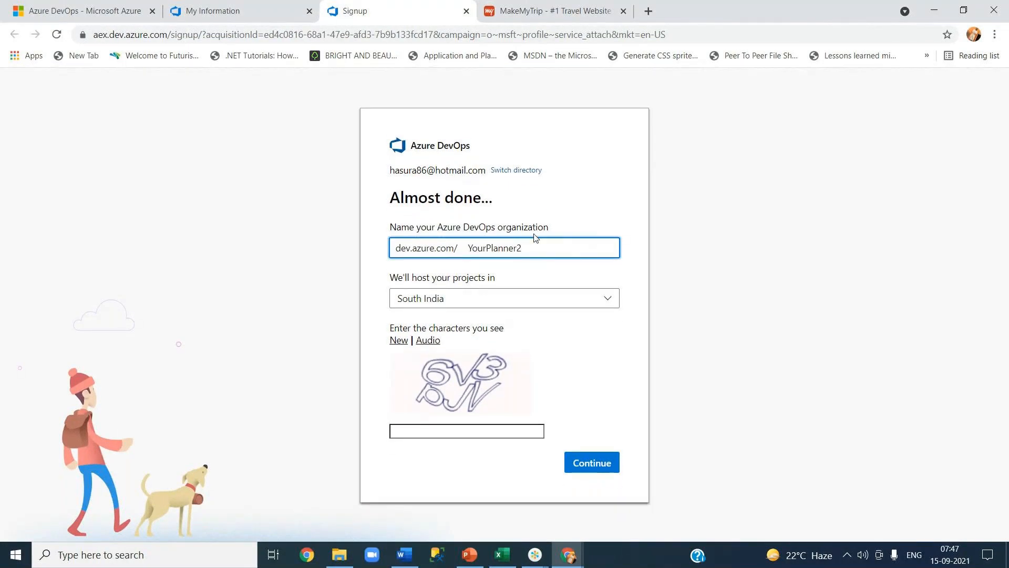
pyautogui.write('1')
# Enter the new captcha characters and submit the form to create the organization.
pyautogui.click(457, 427)
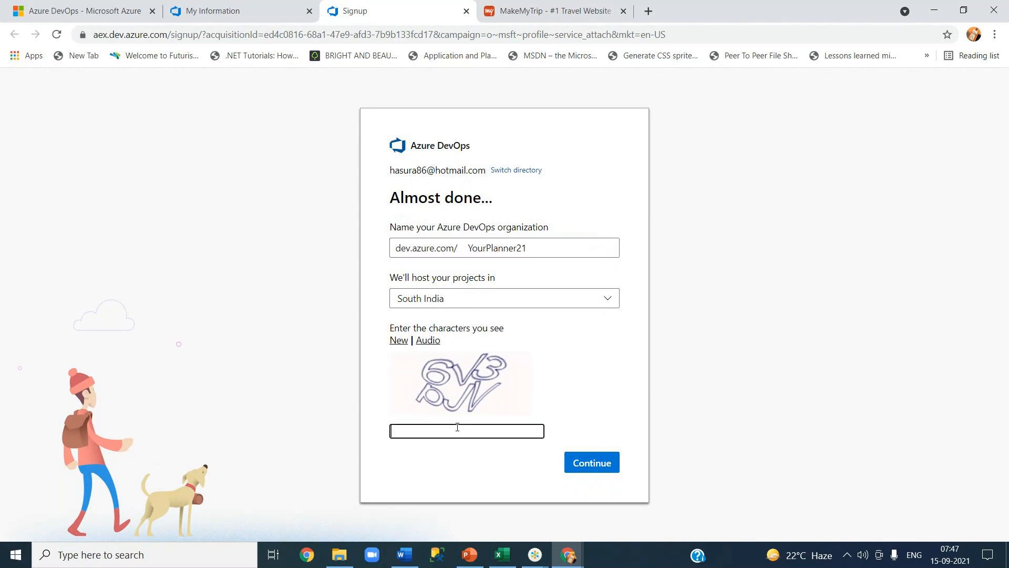
pyautogui.write('6V3[K')
pyautogui.press('BackSpace')
pyautogui.press('BackSpace')
pyautogui.write('pJV')
pyautogui.click(581, 464)
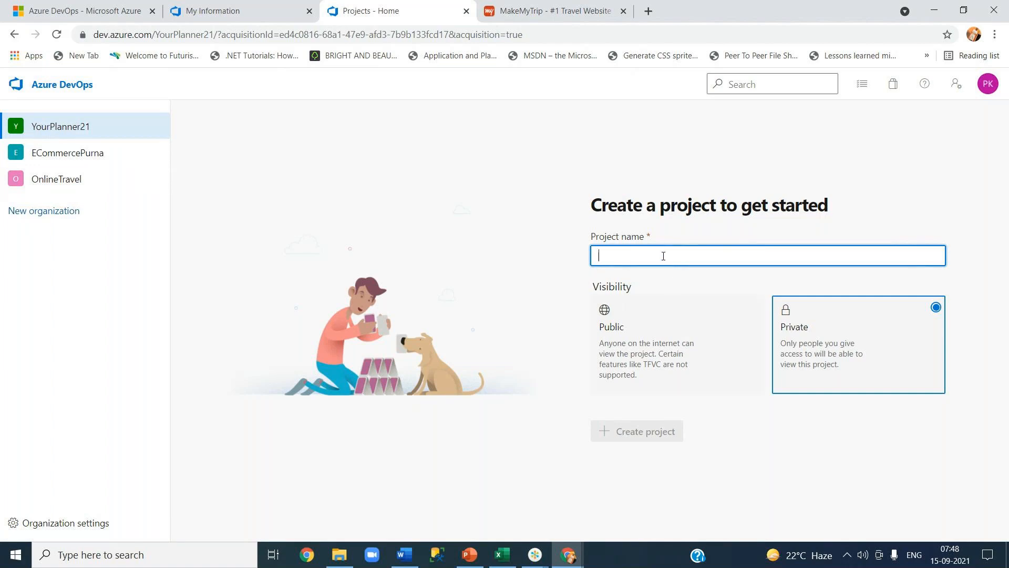
# Create a private project named Test in the YourPlanner21 organization.
pyautogui.write('Tesst')
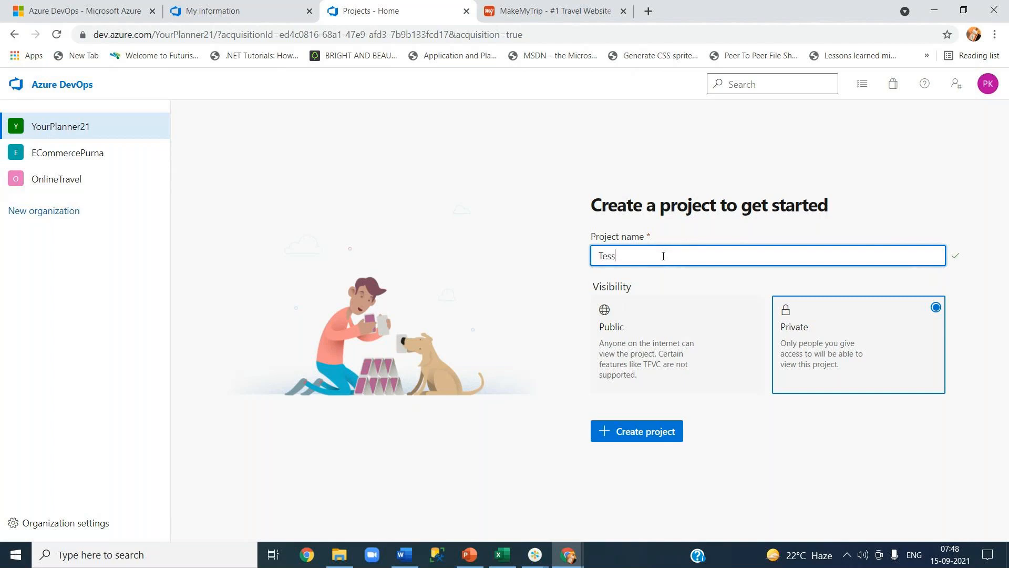
pyautogui.press('BackSpace')
pyautogui.press('BackSpace')
pyautogui.write('t')
pyautogui.click(643, 440)
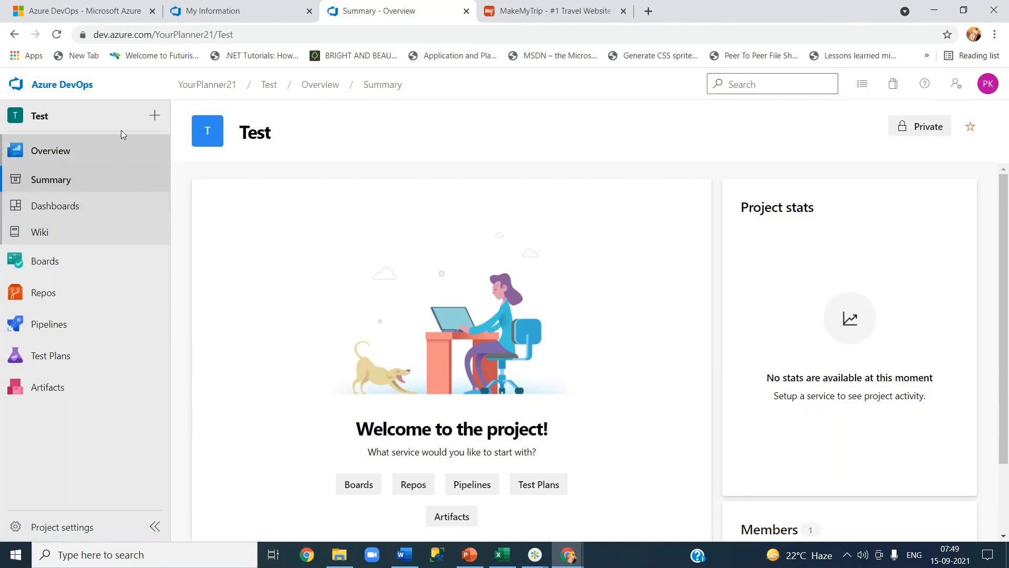
# Examine the Test project's summary page and the entries available under Boards.
pyautogui.moveTo(285, 138)
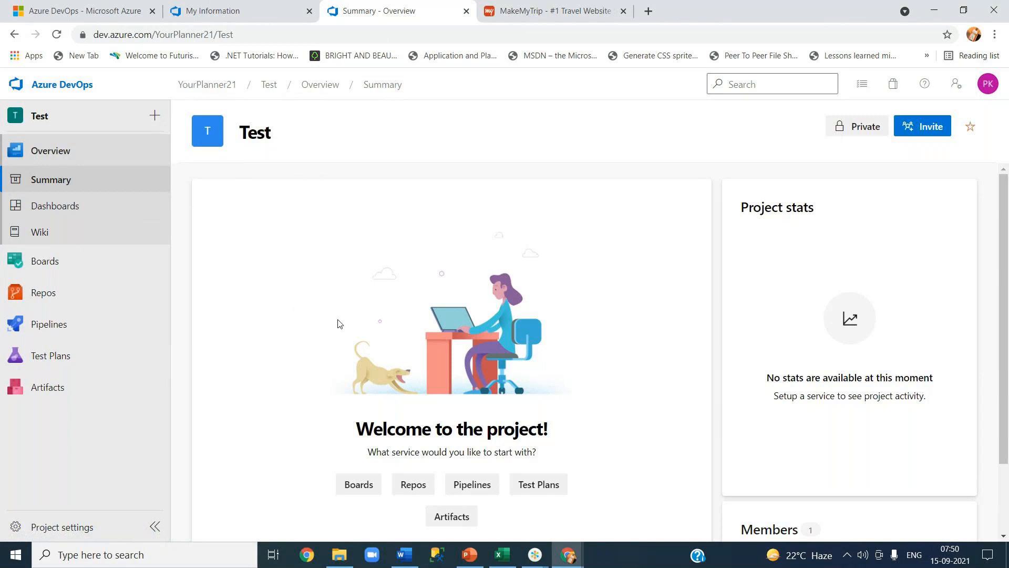
pyautogui.scroll(-2, 339, 323)
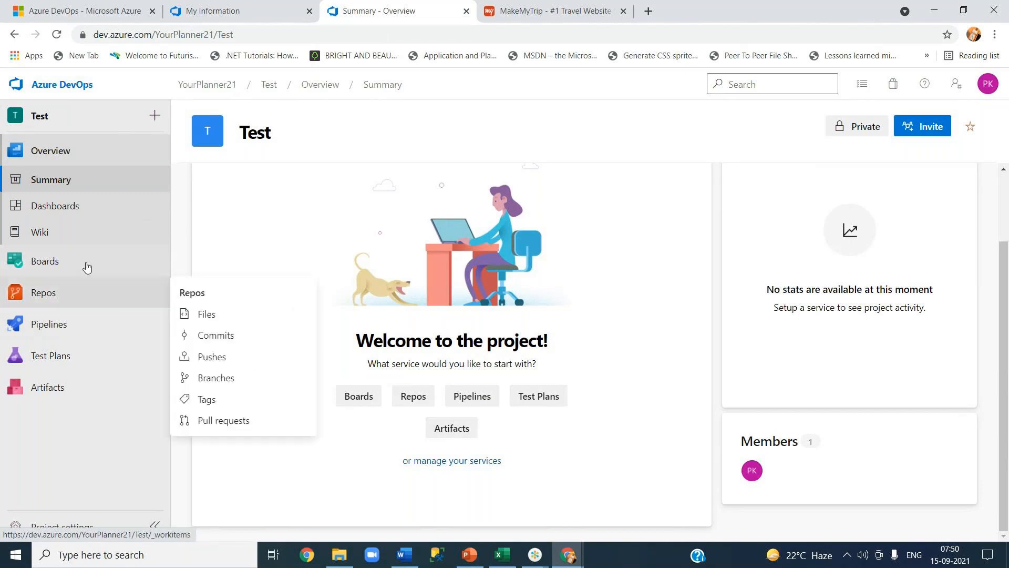
pyautogui.moveTo(70, 271)
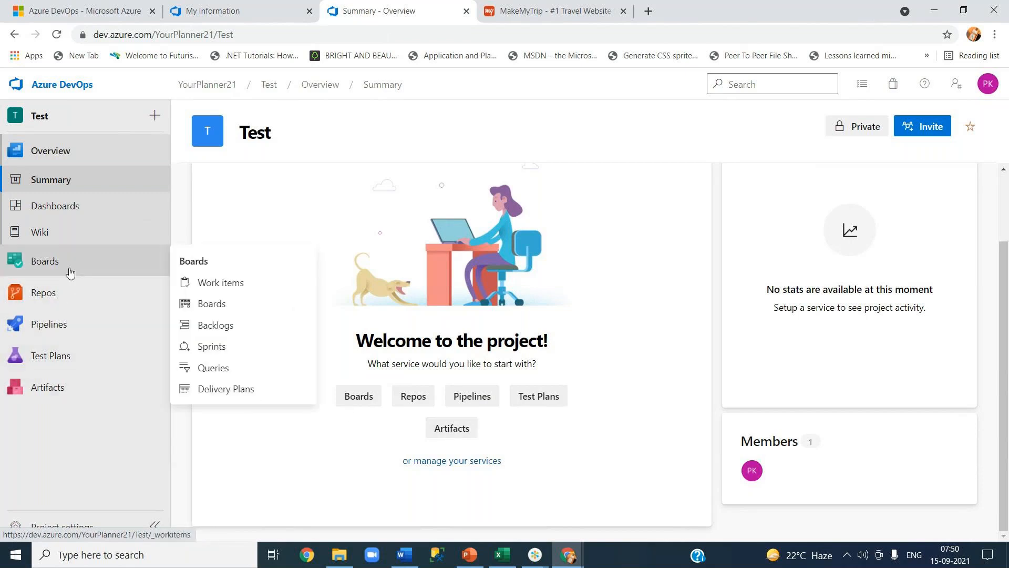
# Open the Test project's dashboards and view the list of available dashboards.
pyautogui.click(44, 209)
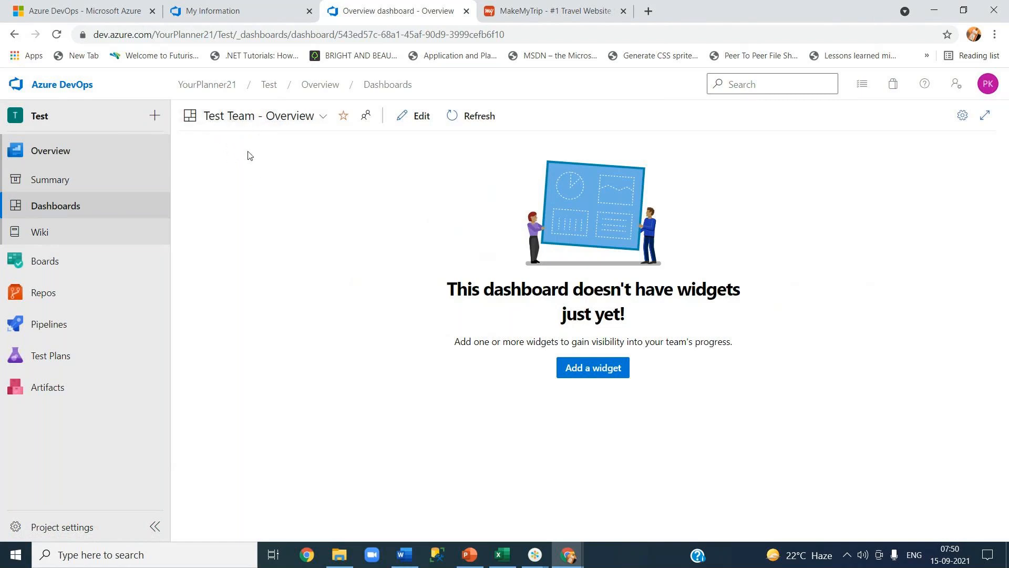
pyautogui.click(292, 122)
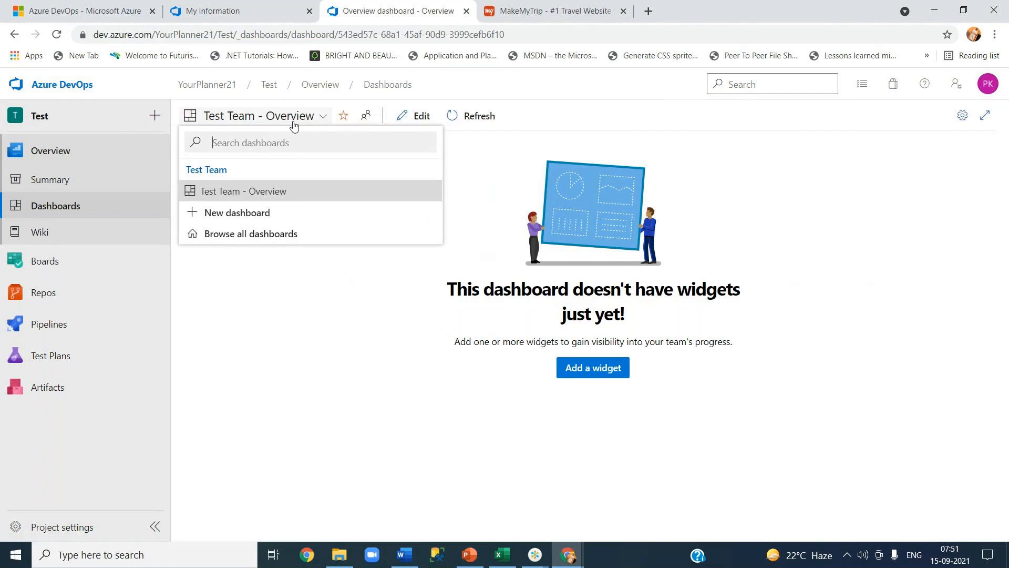
pyautogui.click(289, 298)
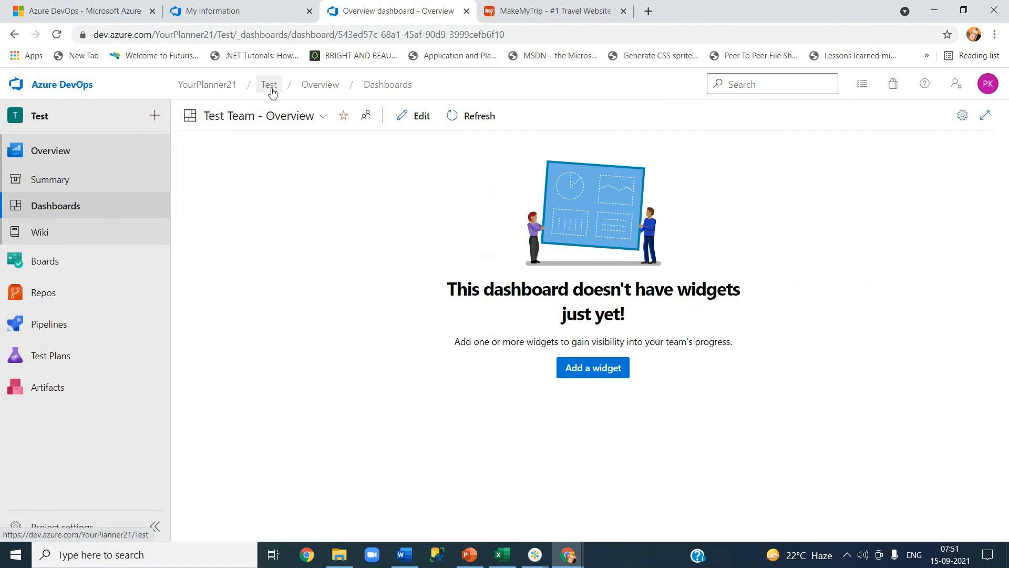
# View the Test project's dashboard list, then open its Wiki page and dismiss the Instant Search notice.
pyautogui.click(287, 118)
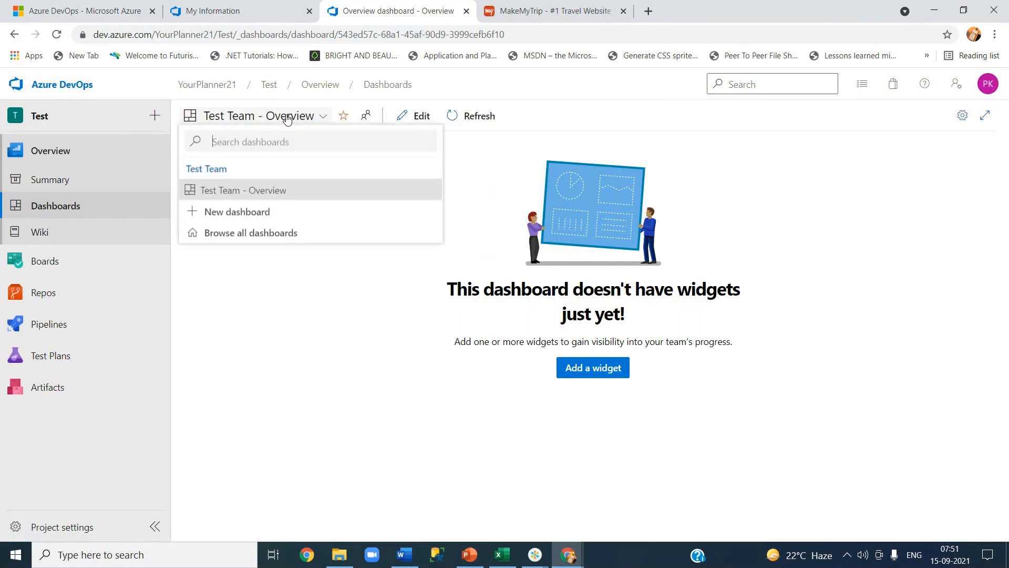
pyautogui.click(293, 299)
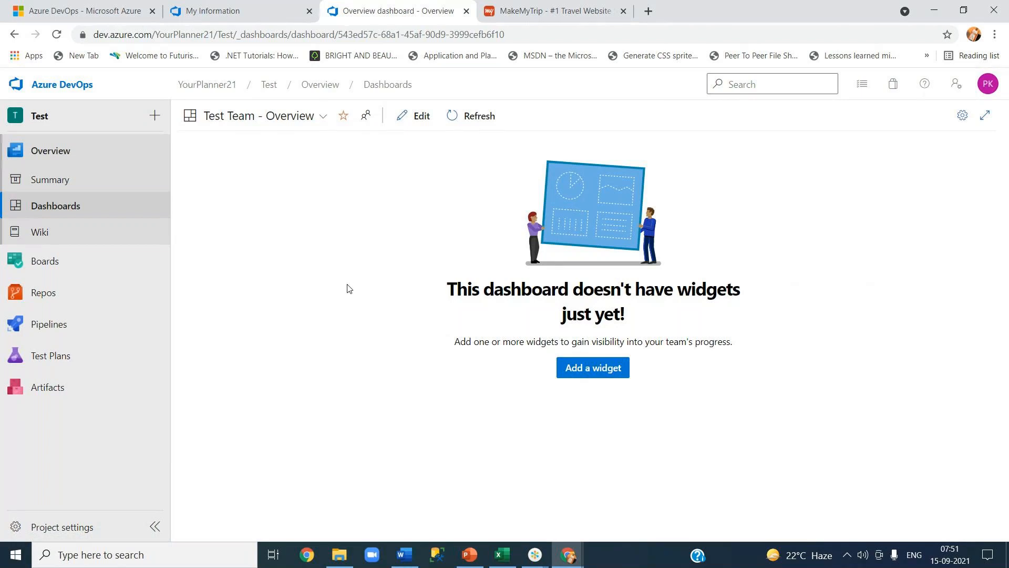
pyautogui.click(80, 237)
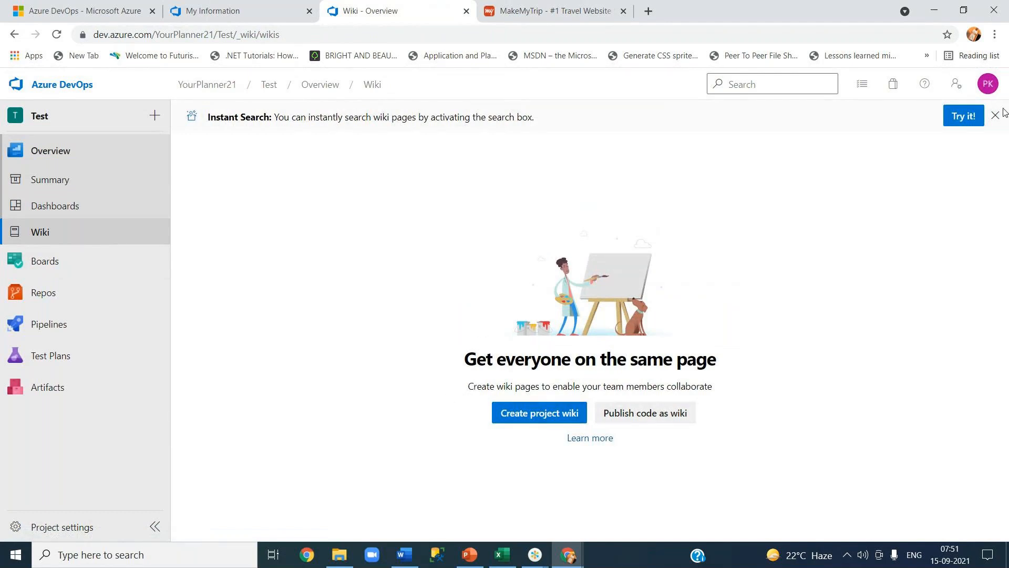
pyautogui.click(994, 116)
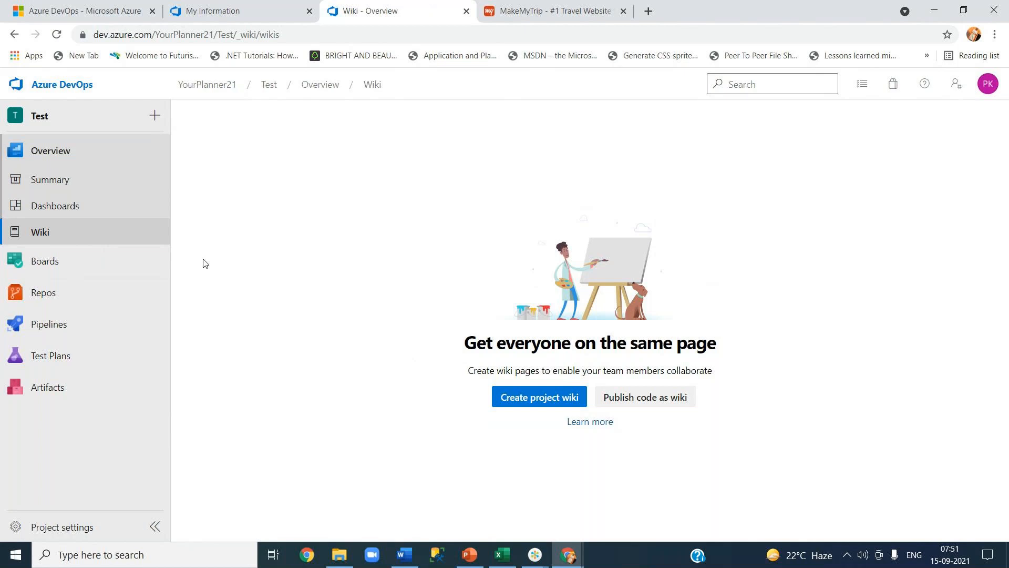
pyautogui.moveTo(64, 268)
pyautogui.moveTo(106, 271)
# Start a new project in the YourPlanner21 organization and name it OnlineReservationSystem.
pyautogui.click(217, 86)
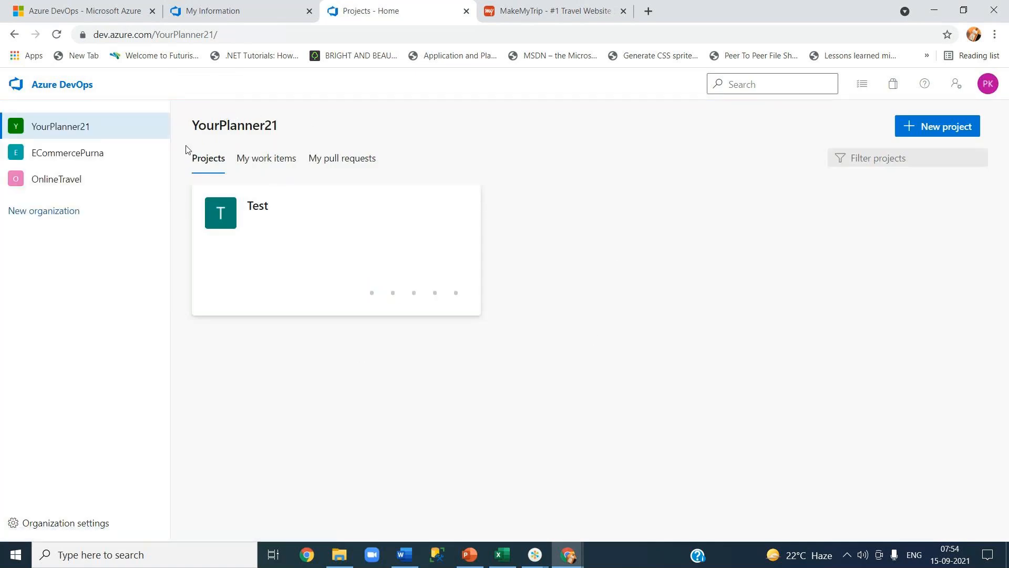
pyautogui.click(934, 127)
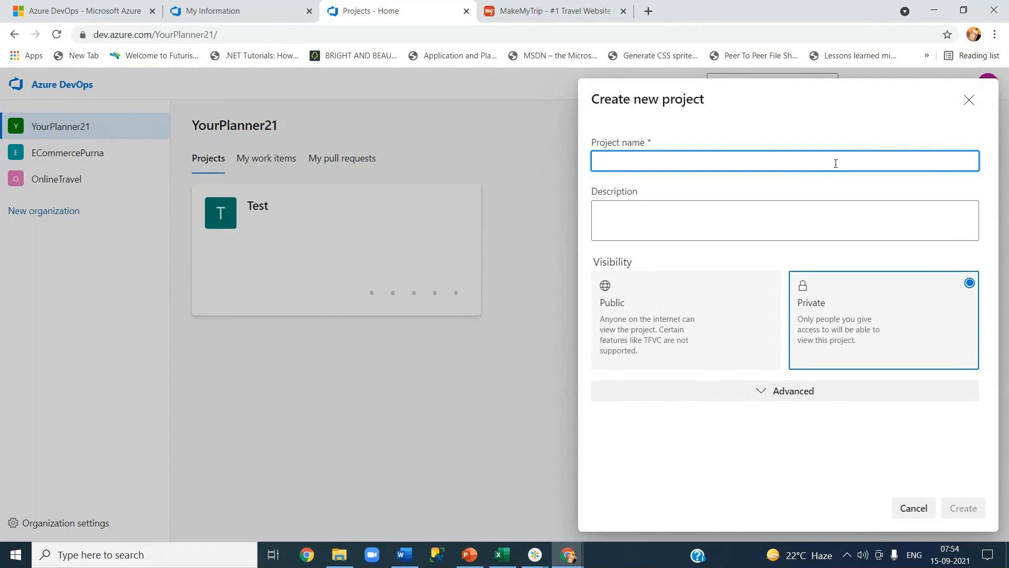
pyautogui.write('Online')
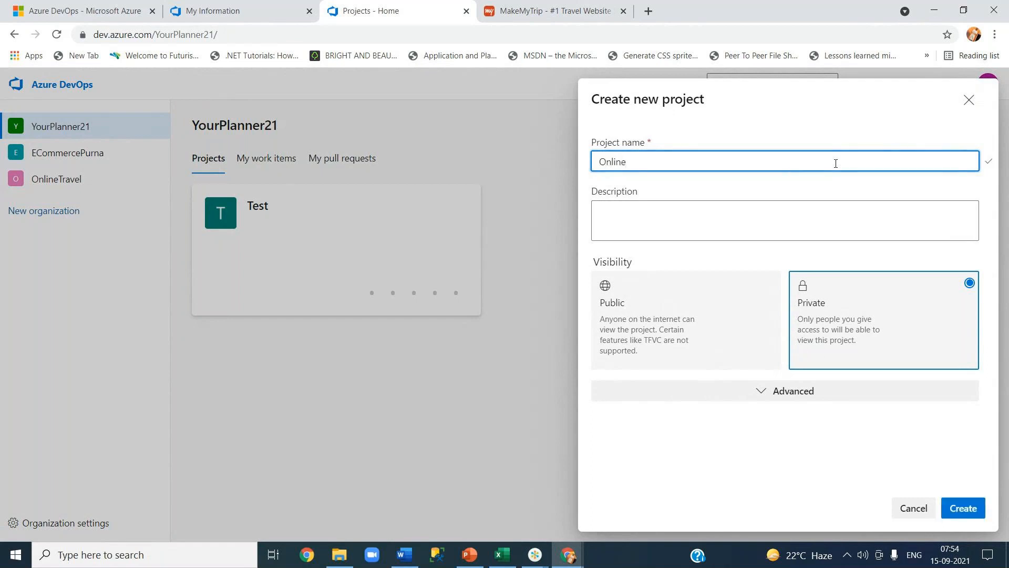
pyautogui.write('ReservationSystem')
pyautogui.click(785, 199)
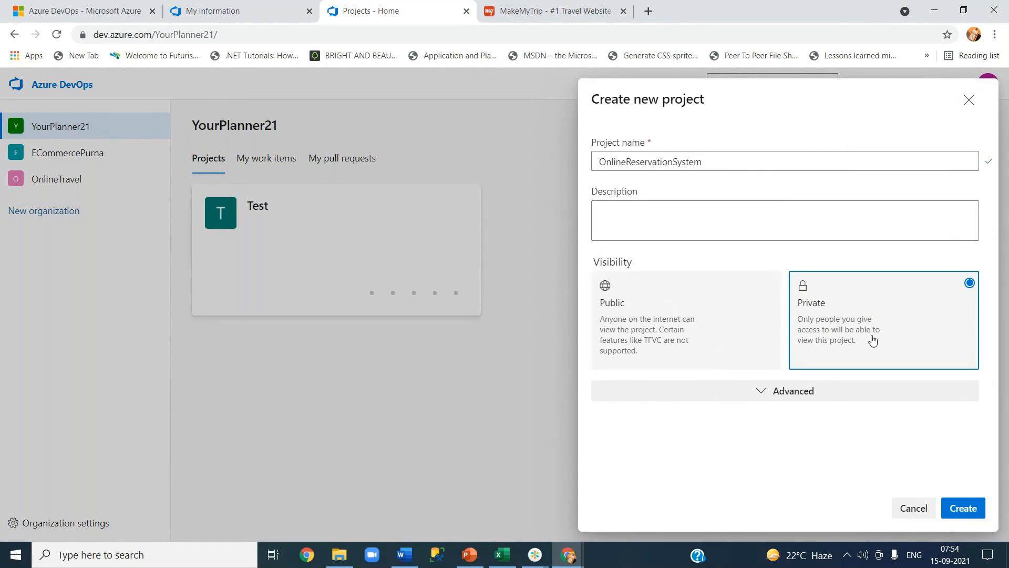
# Choose Git version control and the Scrum work item process in the advanced options, and create the private project.
pyautogui.click(745, 400)
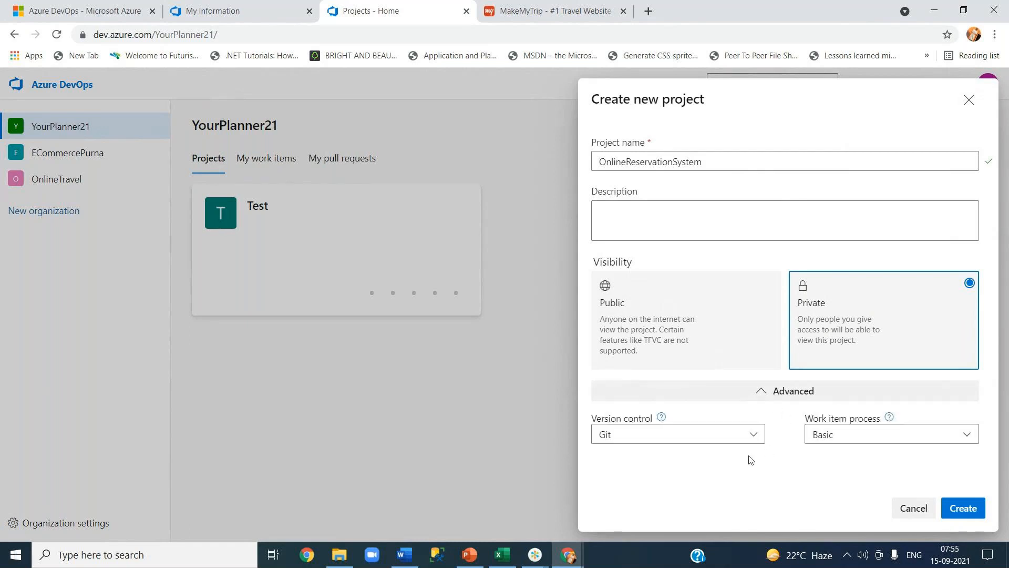
pyautogui.click(713, 440)
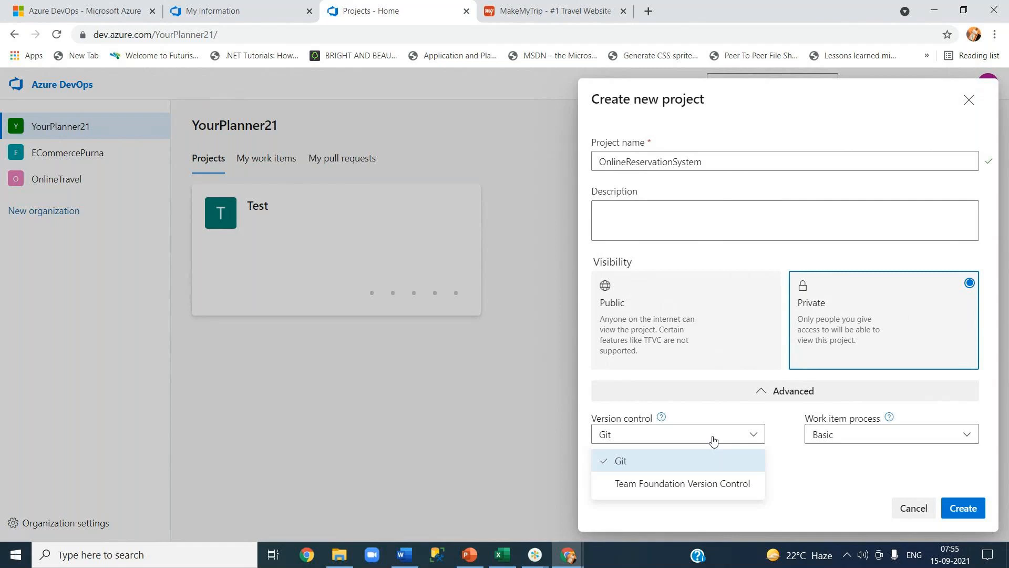
pyautogui.click(664, 465)
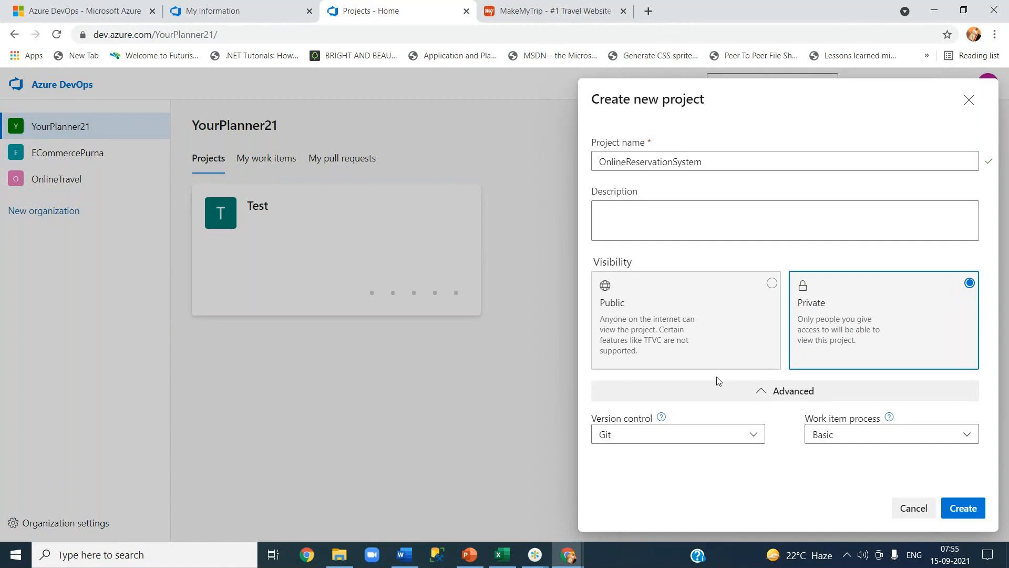
pyautogui.click(864, 432)
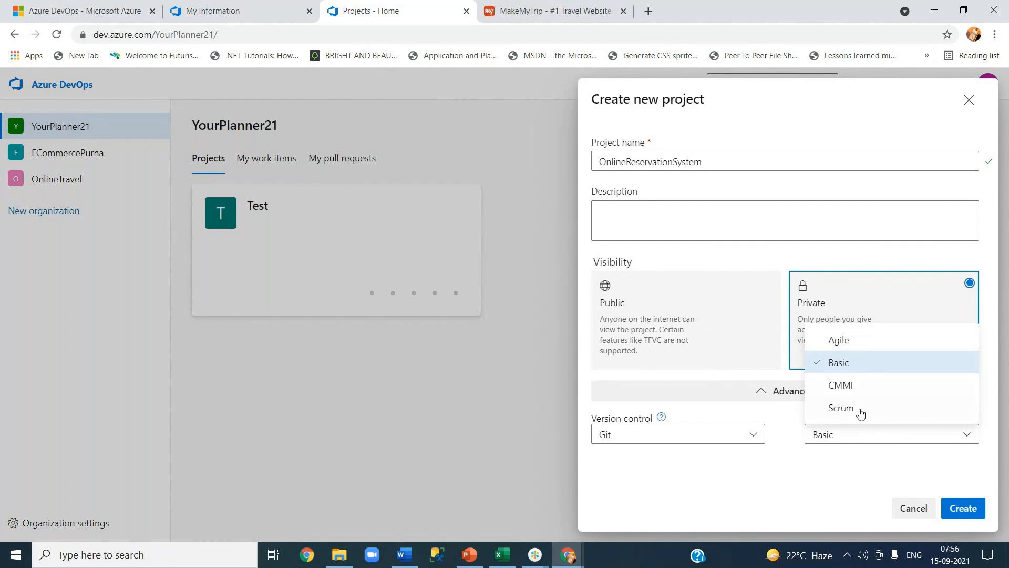
pyautogui.click(858, 411)
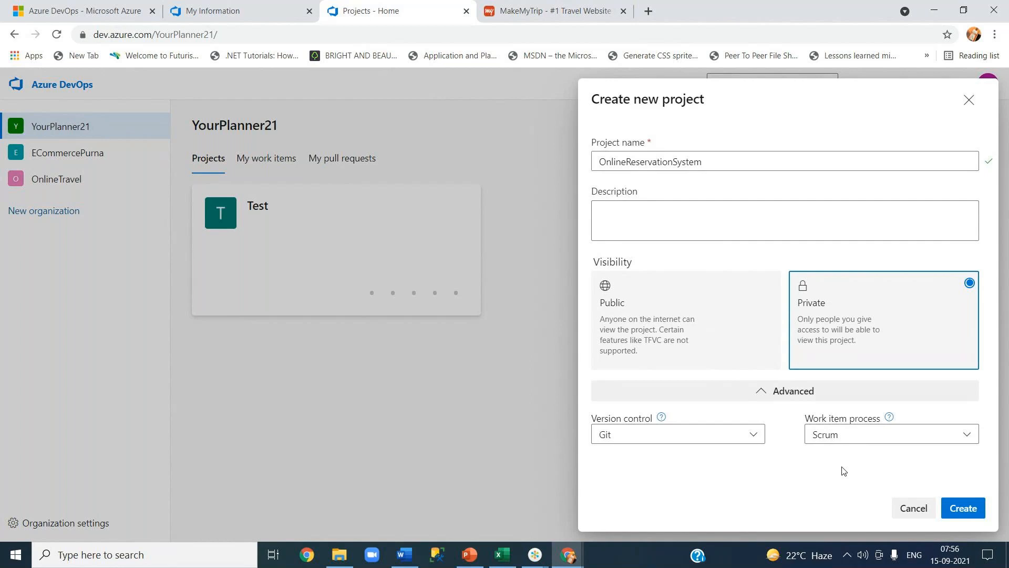
pyautogui.click(964, 510)
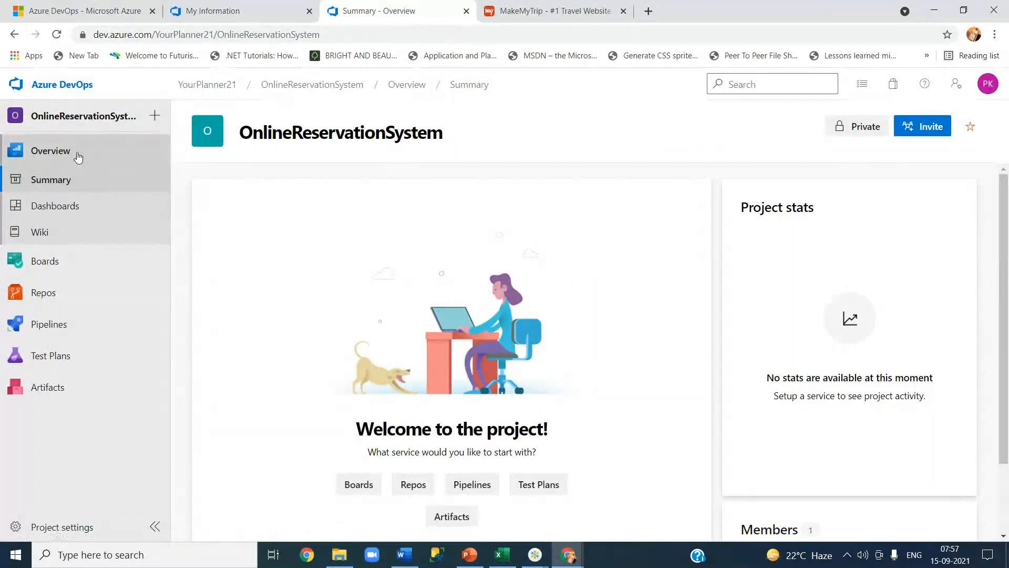
# View the new project's Boards entries, then switch to the Requirements workbook in Excel and show the Requirements_OnlineBookings sheet.
pyautogui.moveTo(71, 277)
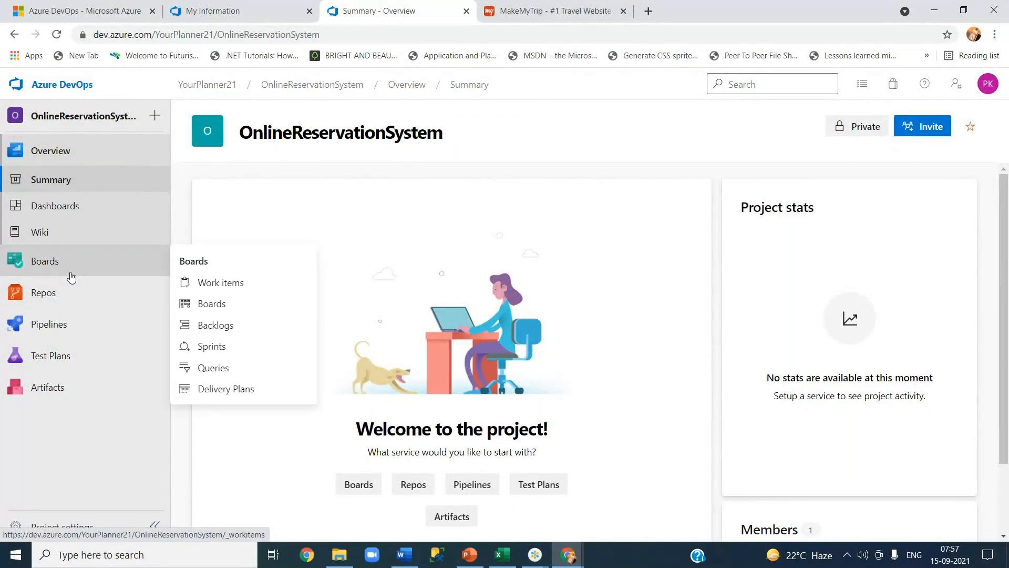
pyautogui.moveTo(101, 263)
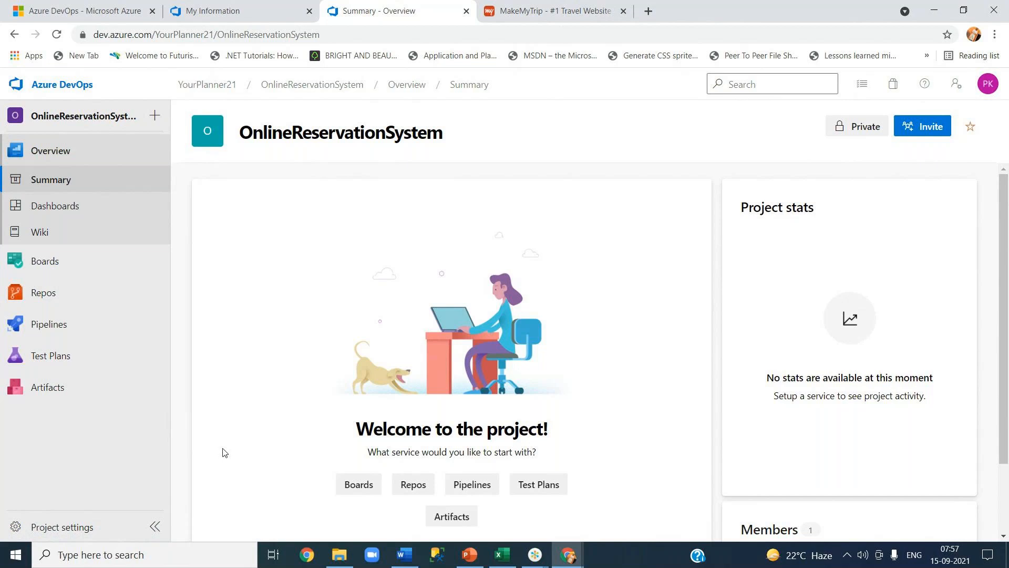
pyautogui.click(502, 556)
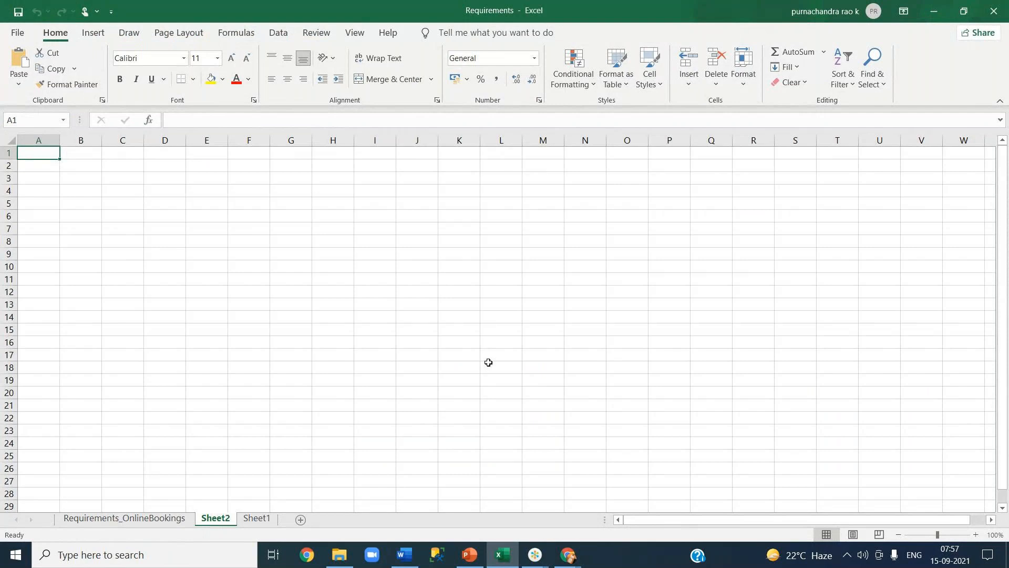
pyautogui.click(117, 520)
pyautogui.click(509, 307)
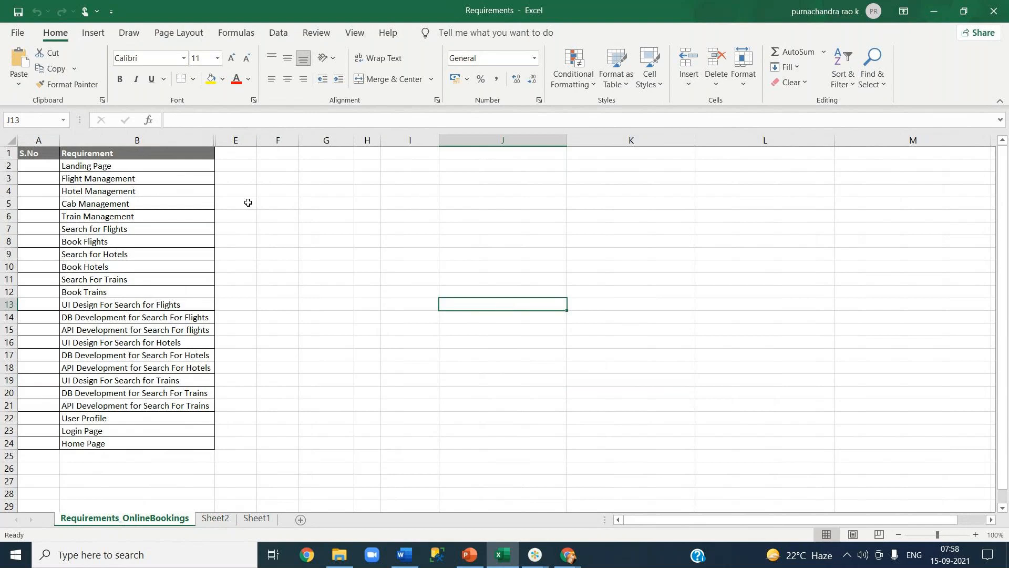
pyautogui.click(193, 167)
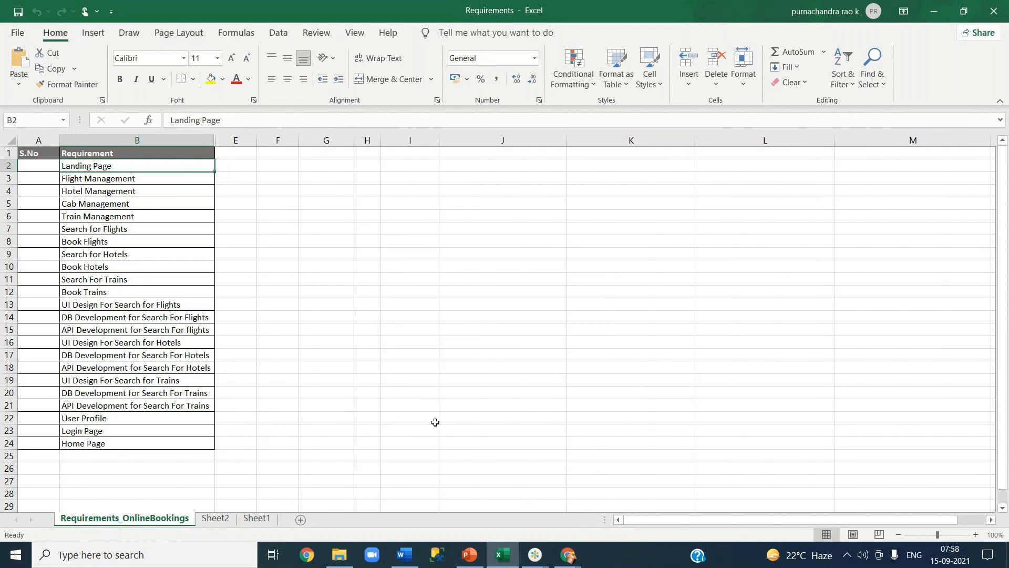
# Open makemytrip.com in a new Chrome window to view its landing page, then return to the Requirements workbook.
pyautogui.click(307, 555)
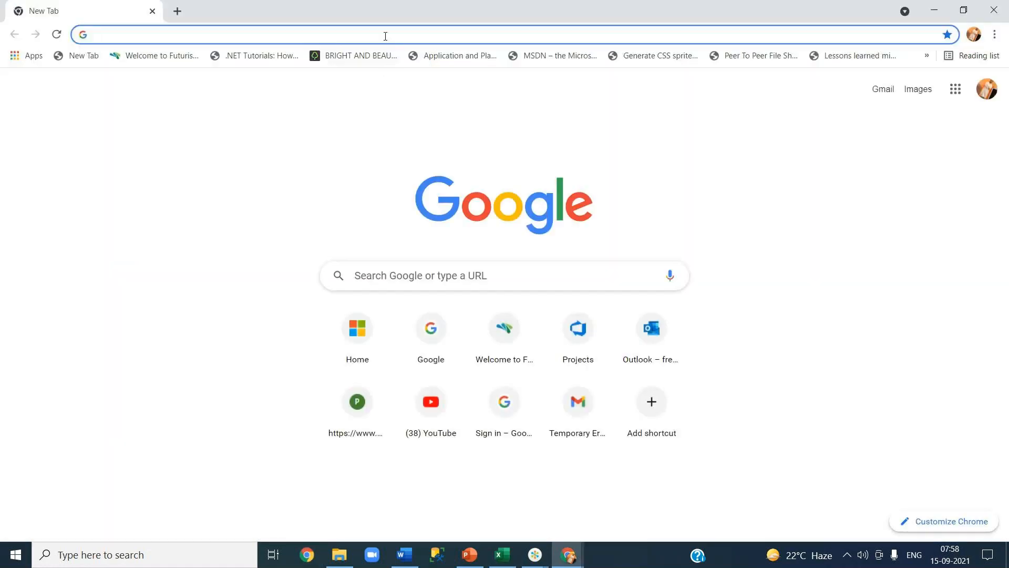
pyautogui.write('makemytrip.com')
pyautogui.press('Return')
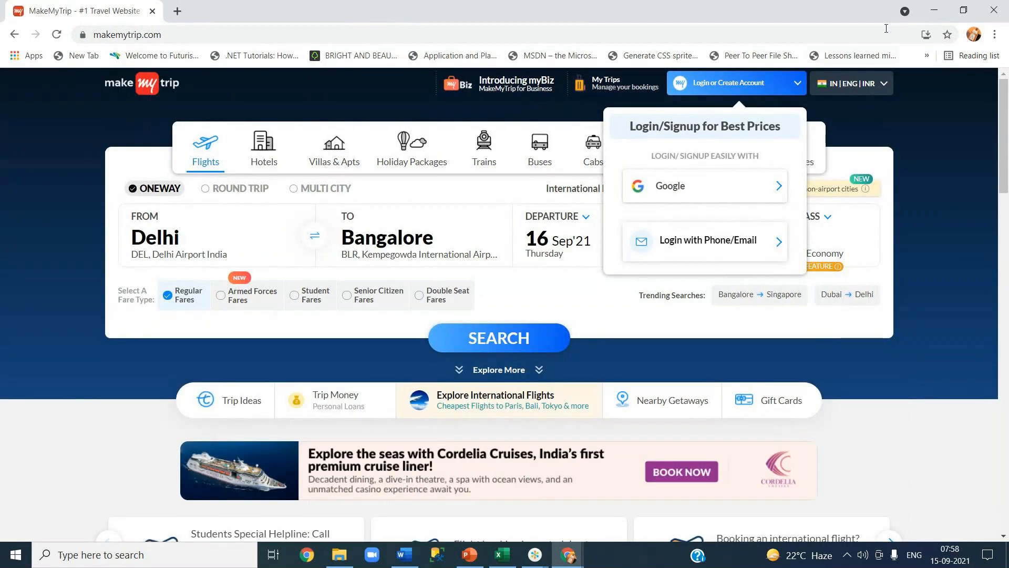
pyautogui.click(935, 13)
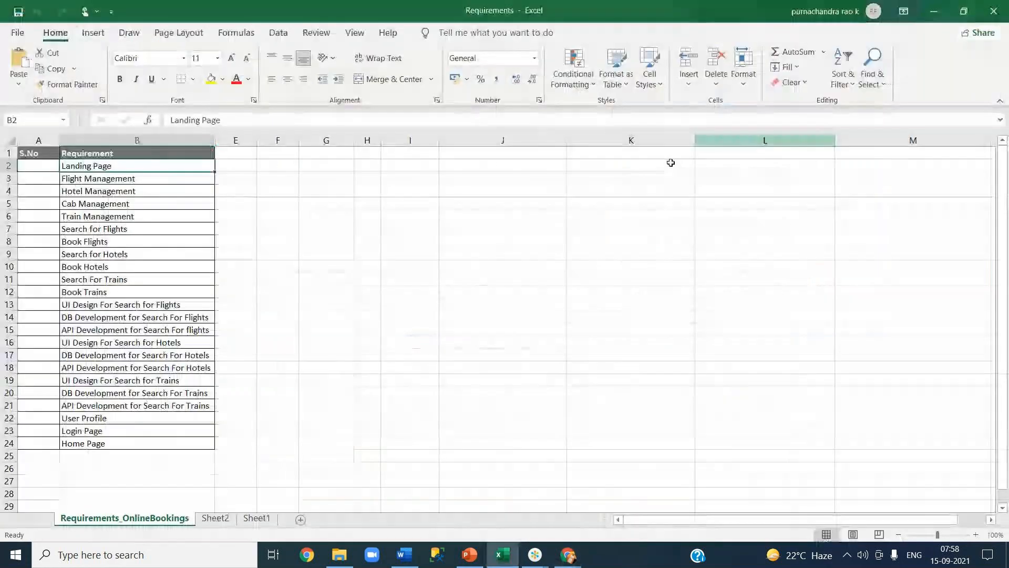
# Review the requirements from Landing Page through Book Trains in the Requirement column.
pyautogui.click(141, 180)
pyautogui.click(148, 190)
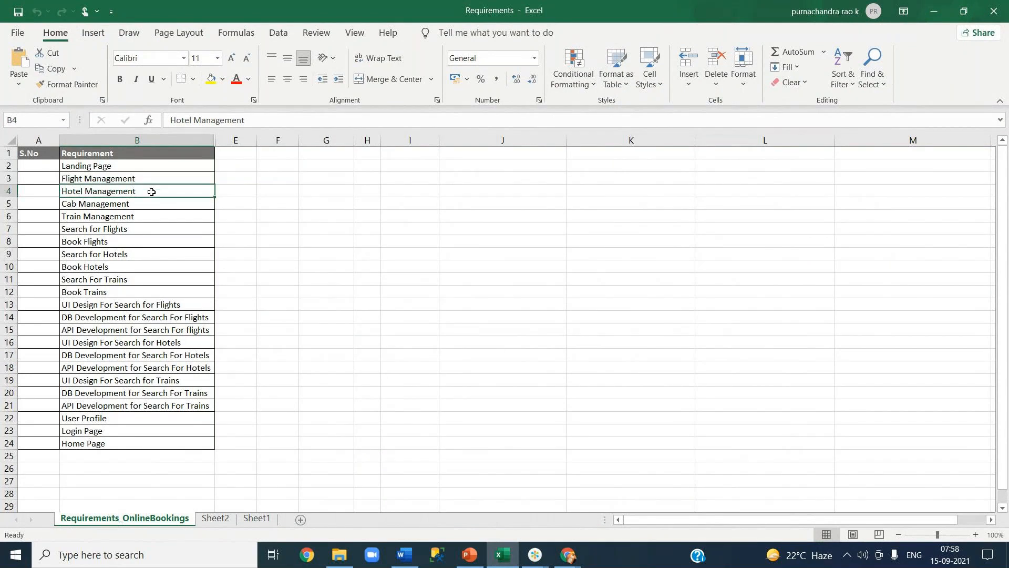
pyautogui.click(152, 206)
pyautogui.click(154, 218)
pyautogui.click(158, 231)
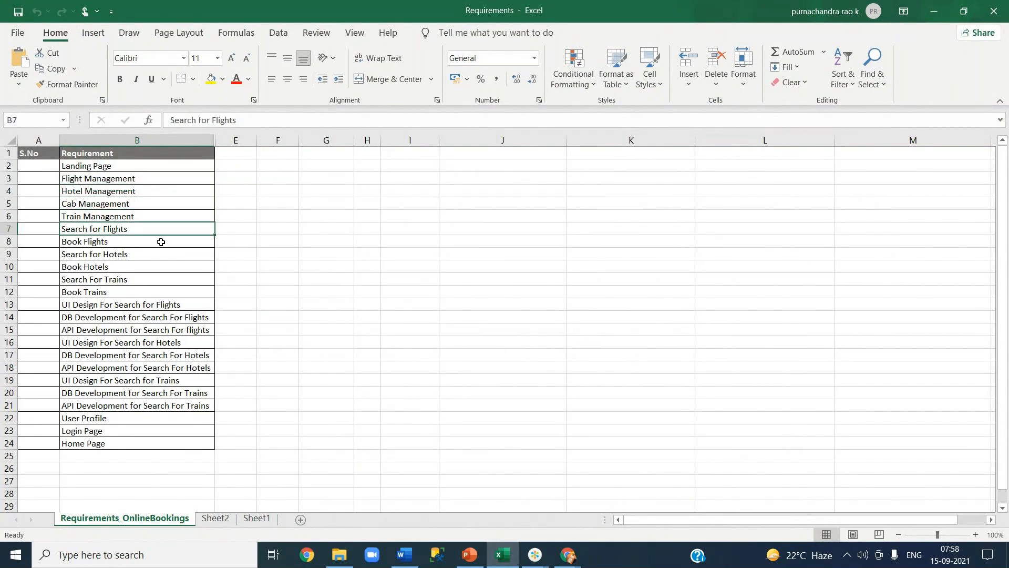
pyautogui.click(161, 242)
pyautogui.click(157, 255)
pyautogui.click(153, 268)
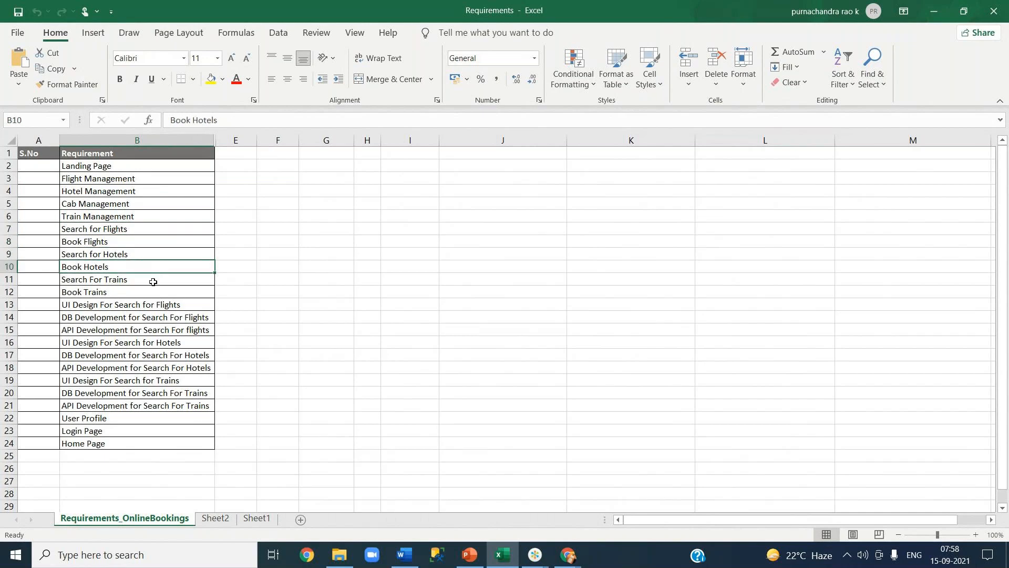
pyautogui.click(152, 282)
pyautogui.click(151, 293)
pyautogui.moveTo(145, 172); pyautogui.dragTo(153, 286)
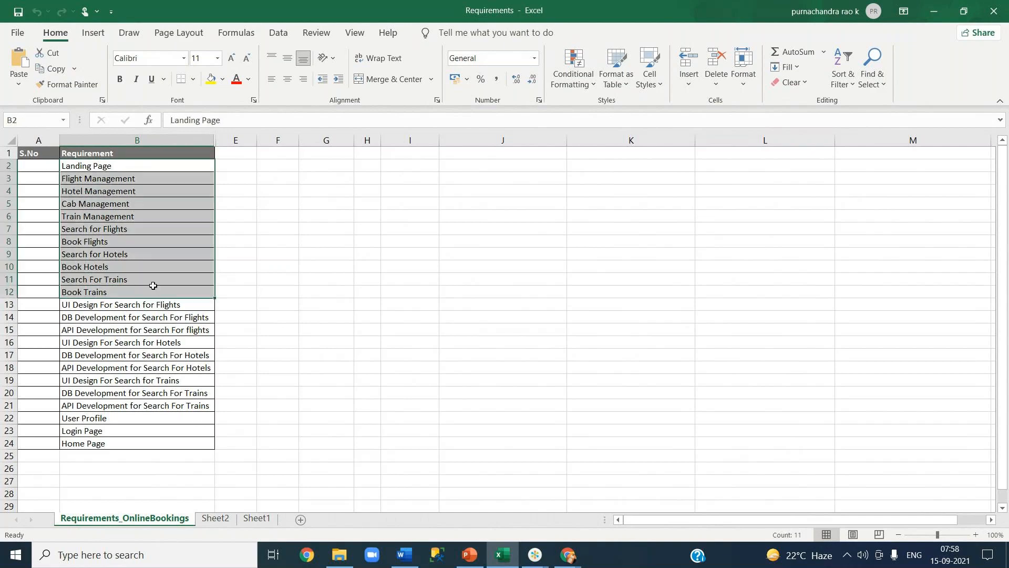
pyautogui.click(285, 303)
# Review the UI design, DB development and API development requirements for Search for Flights in rows 13 to 15.
pyautogui.moveTo(148, 309); pyautogui.dragTo(152, 319)
pyautogui.click(290, 329)
pyautogui.click(125, 305)
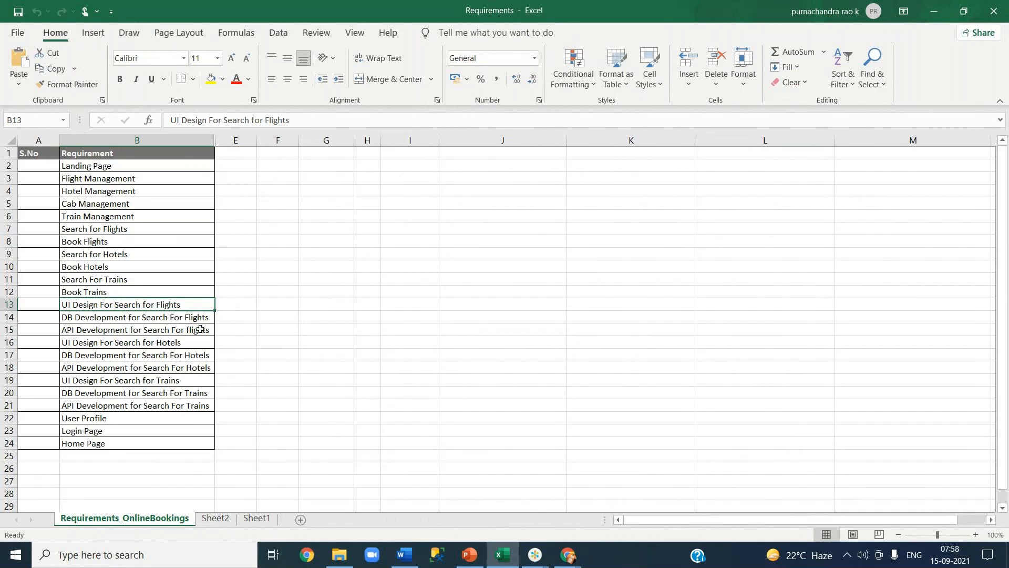
pyautogui.click(326, 317)
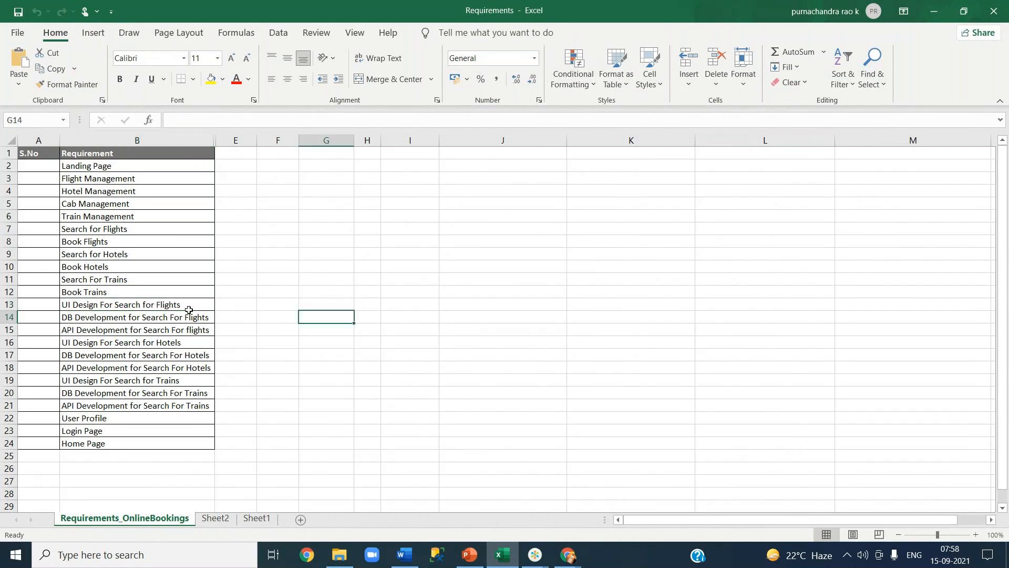
pyautogui.click(188, 309)
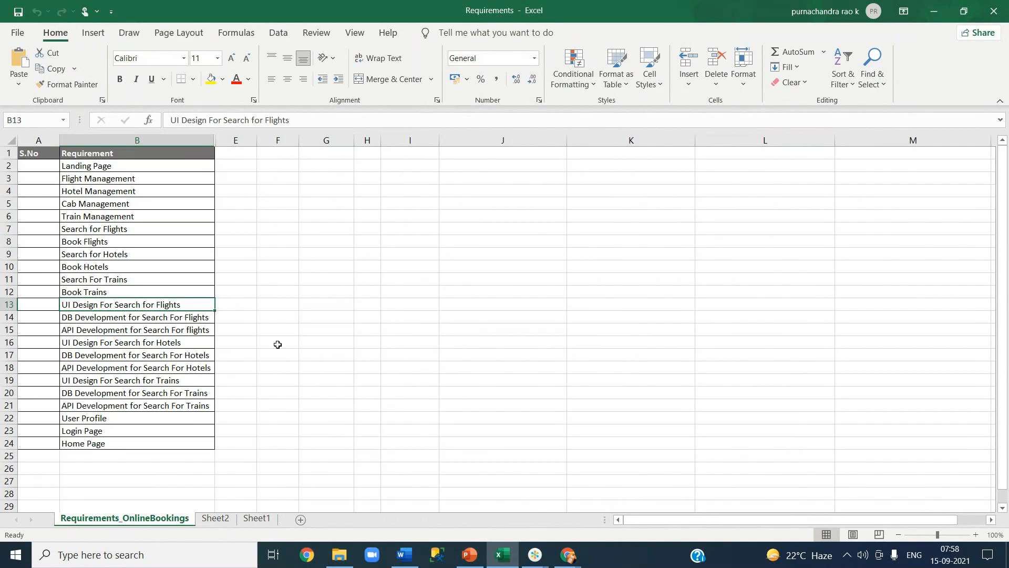
pyautogui.click(136, 318)
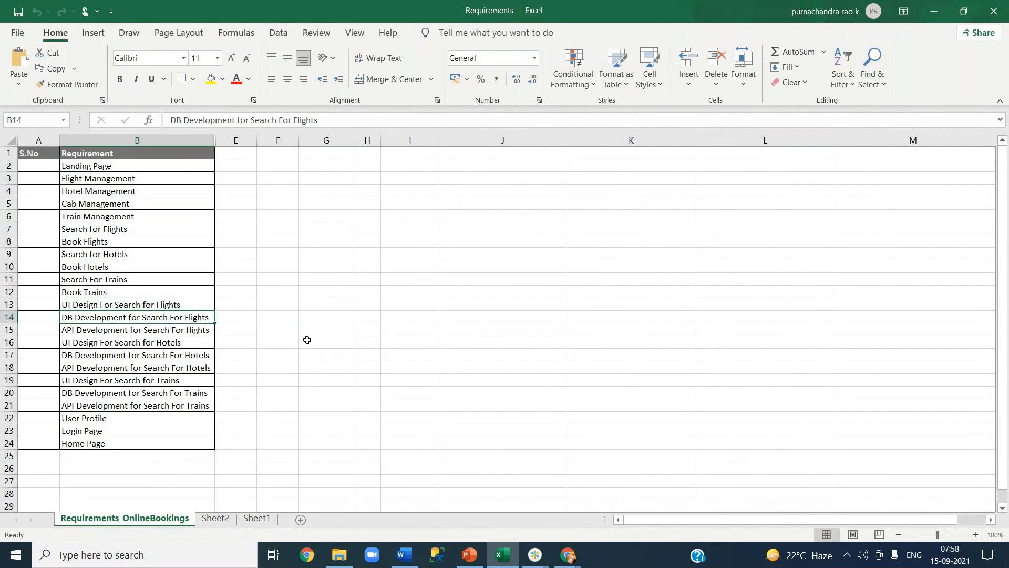
pyautogui.click(177, 331)
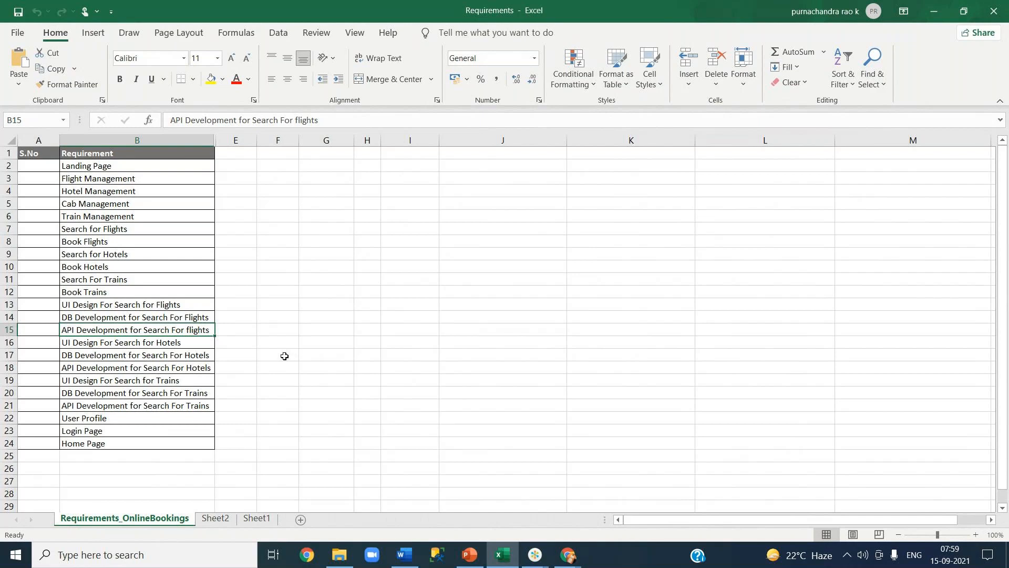
# Review the UI design, DB development and API development requirements for hotel and train search in rows 16 to 21.
pyautogui.click(140, 344)
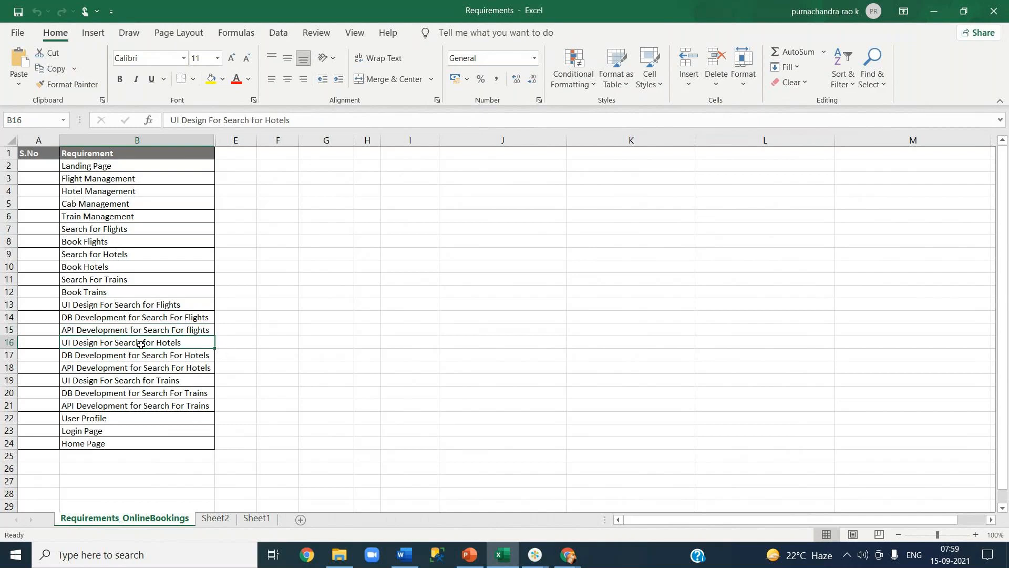
pyautogui.click(152, 328)
pyautogui.click(160, 346)
pyautogui.click(133, 356)
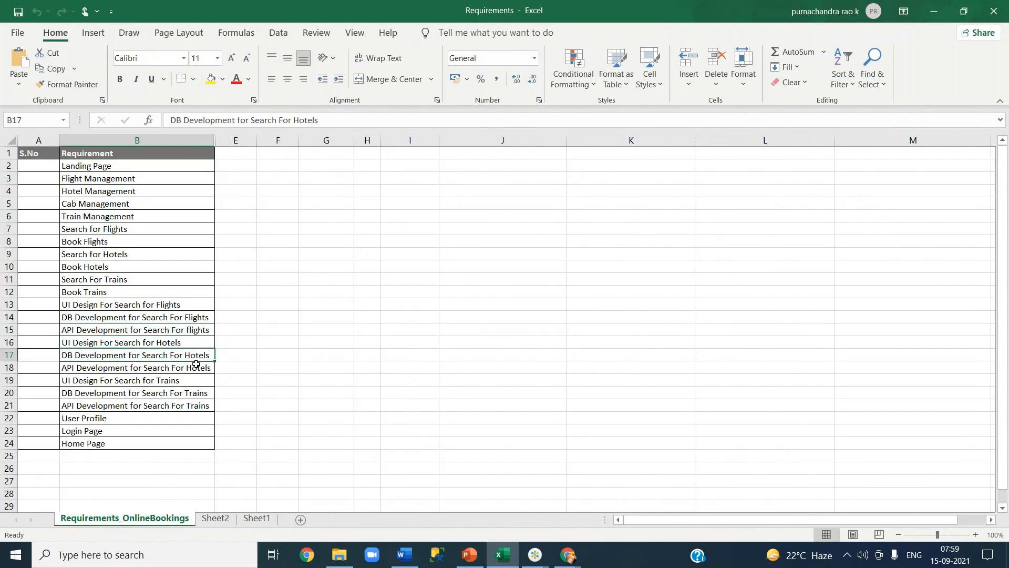
pyautogui.click(163, 369)
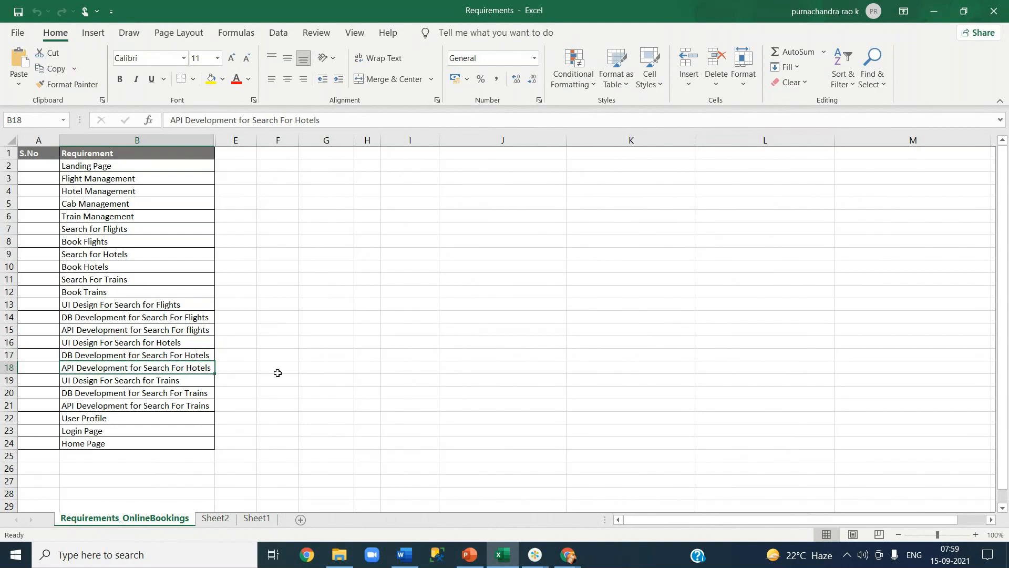
pyautogui.click(140, 381)
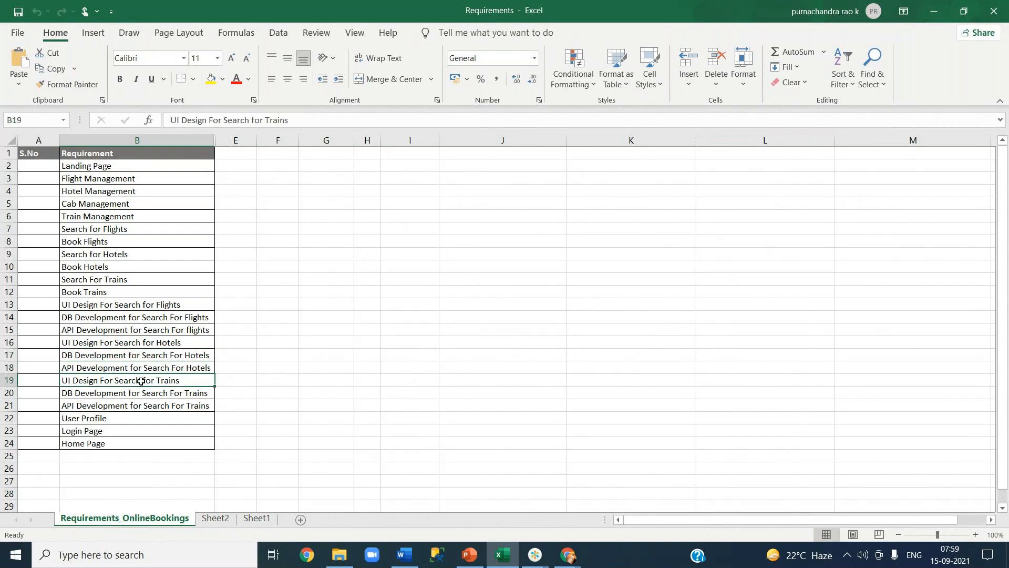
pyautogui.click(112, 391)
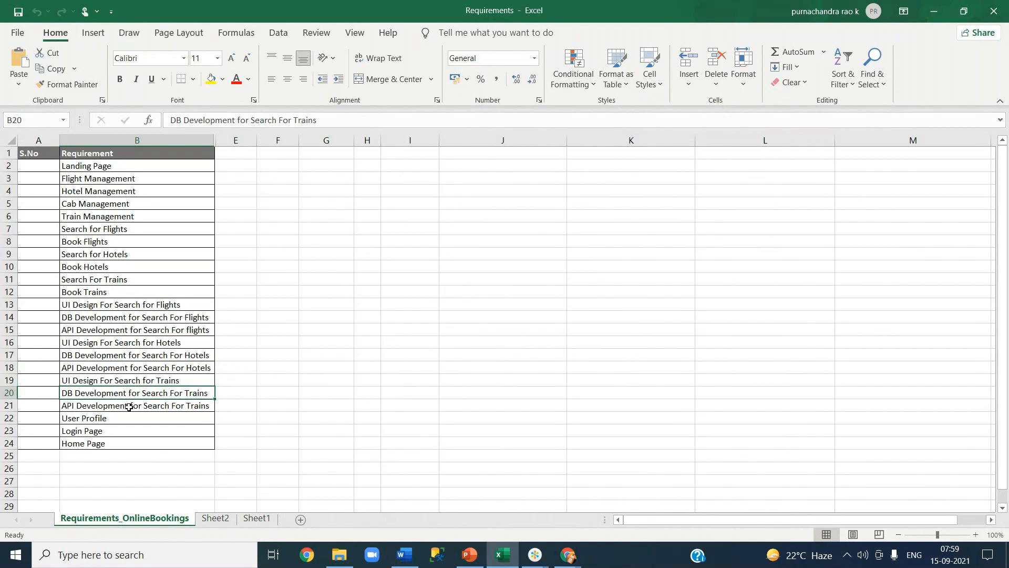
pyautogui.click(129, 406)
# Review the User Profile, Login Page and Home Page requirements at the end of the list.
pyautogui.click(152, 421)
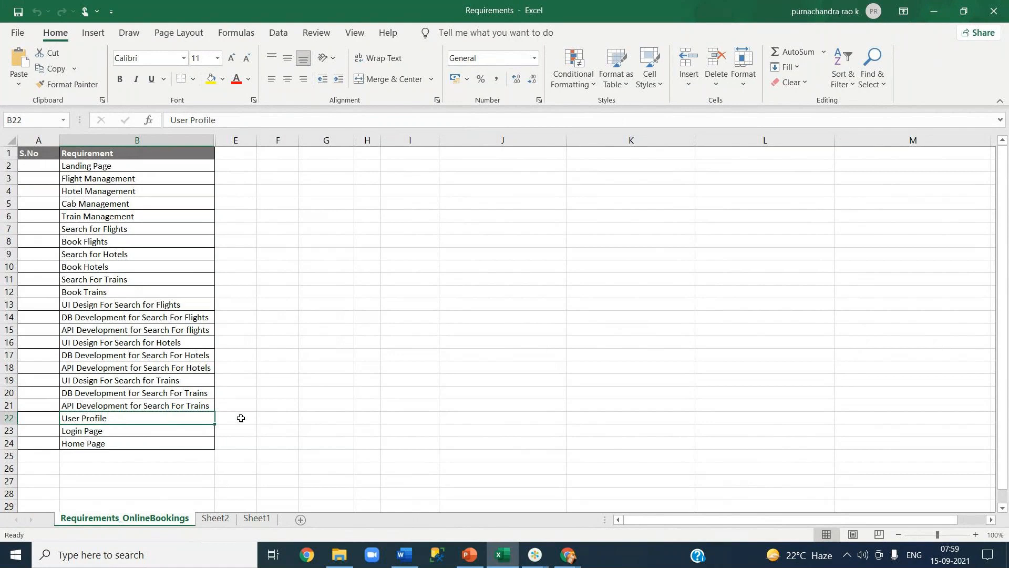
pyautogui.click(241, 418)
pyautogui.click(192, 422)
pyautogui.click(178, 435)
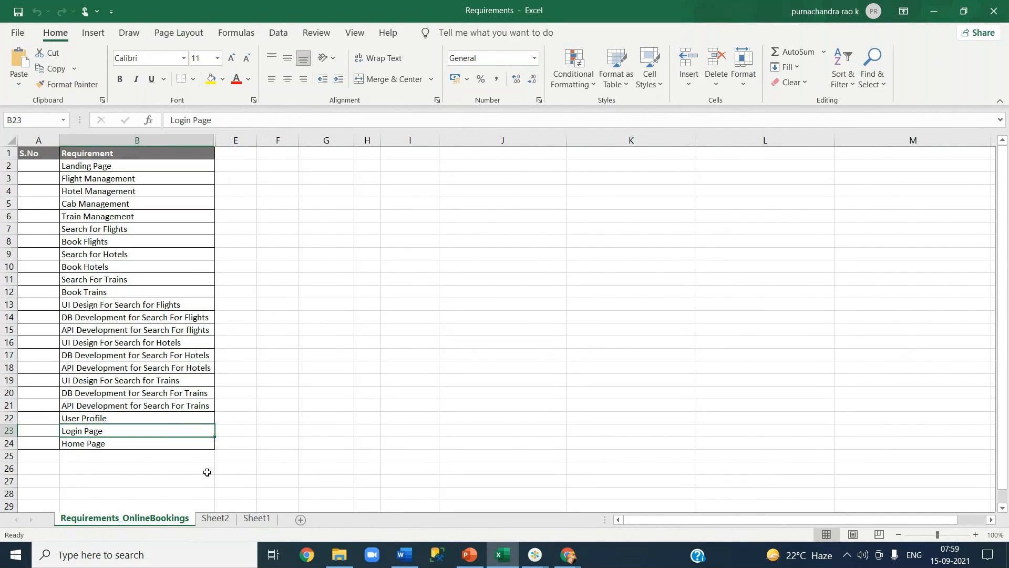
pyautogui.click(152, 447)
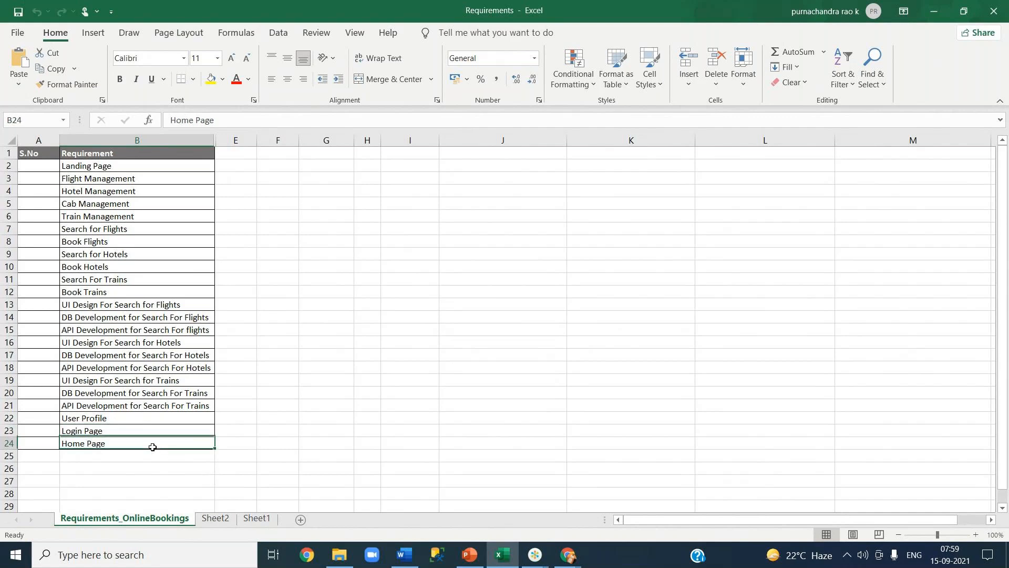
pyautogui.click(264, 436)
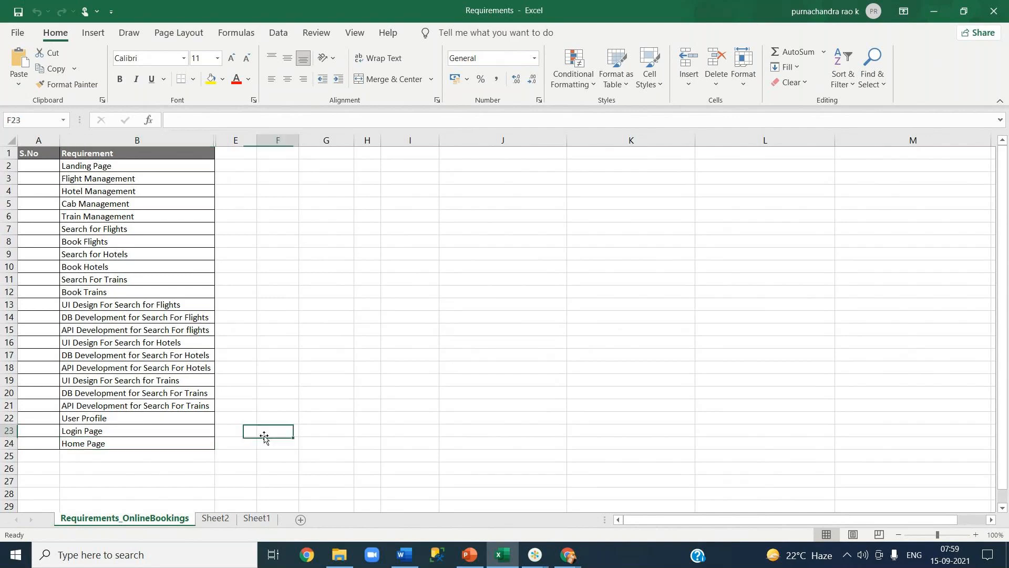
# Examine the complete Requirement list from Landing Page to Home Page, including the Hotel Management and Search for Flights entries.
pyautogui.moveTo(123, 166); pyautogui.dragTo(144, 441)
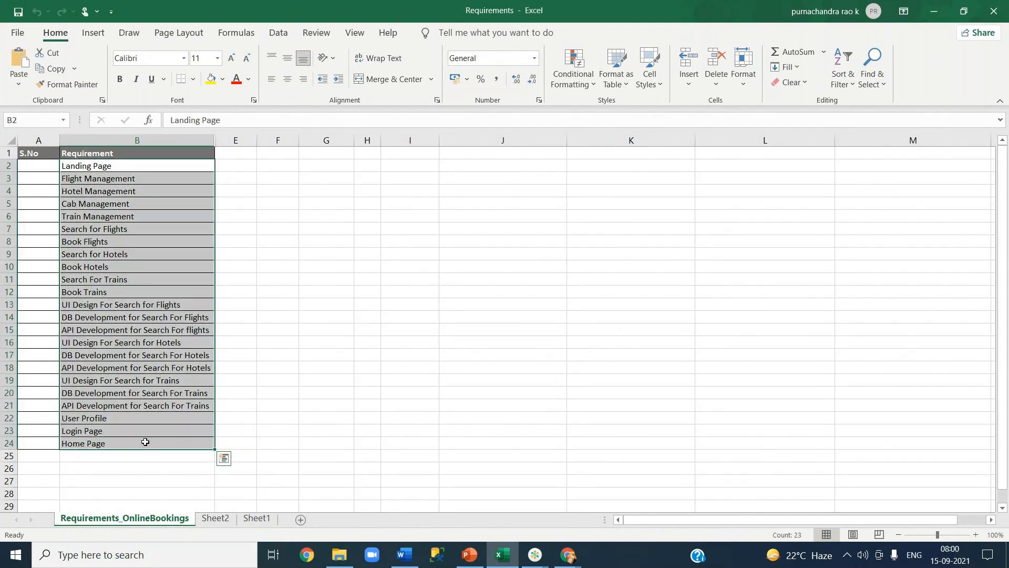
pyautogui.click(284, 381)
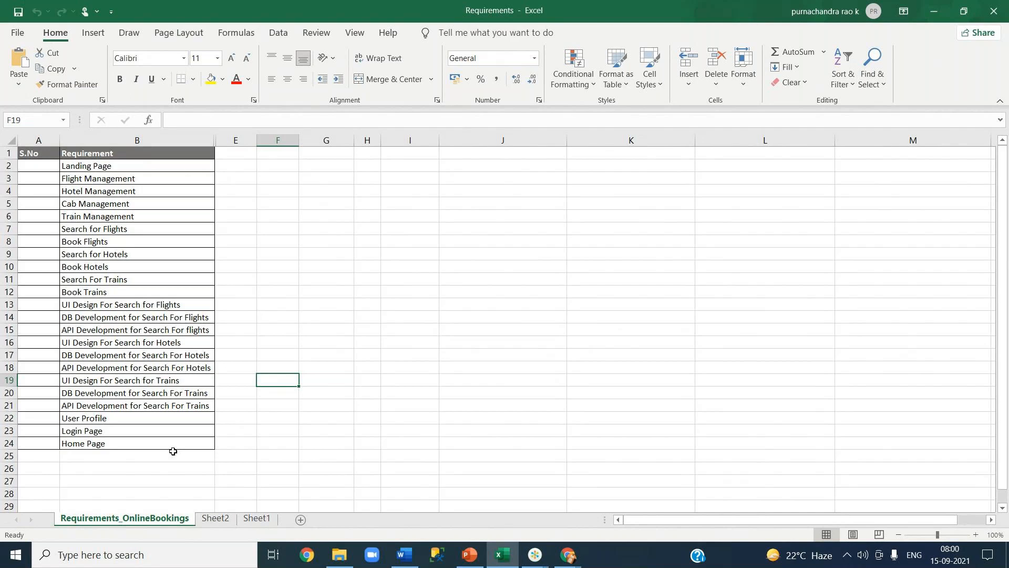
pyautogui.click(174, 454)
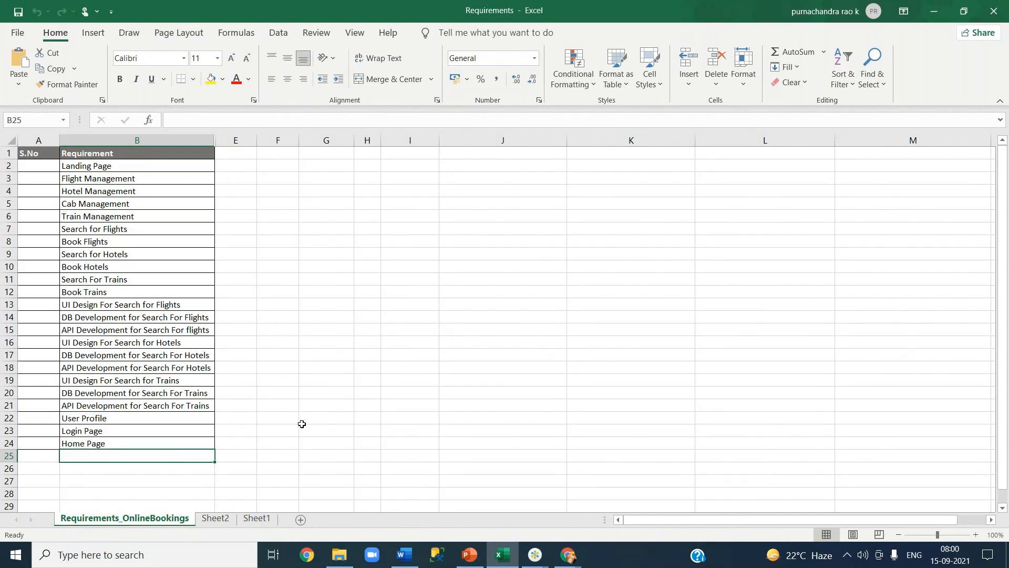
pyautogui.click(113, 169)
pyautogui.moveTo(114, 169); pyautogui.dragTo(217, 434)
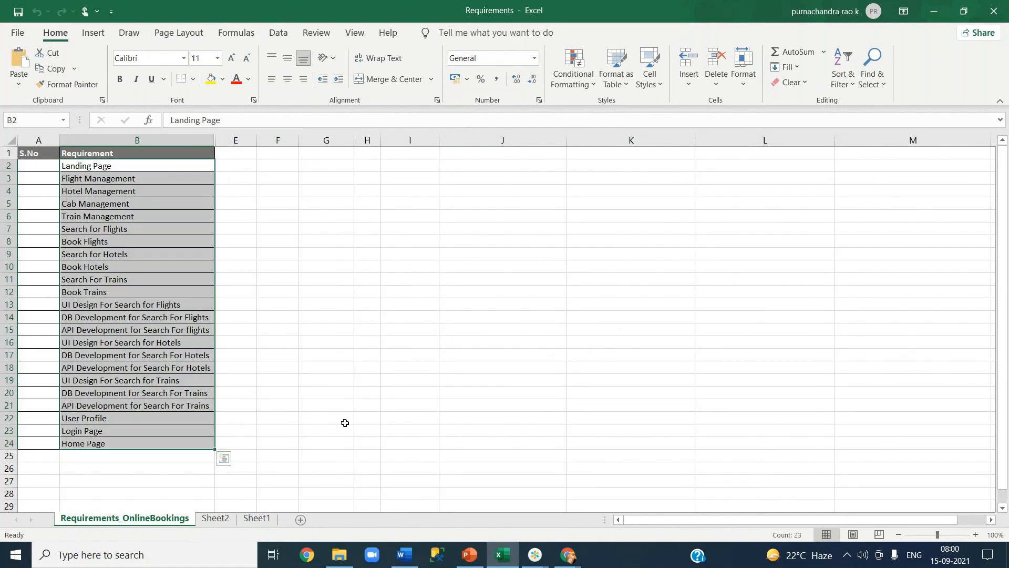
pyautogui.click(307, 415)
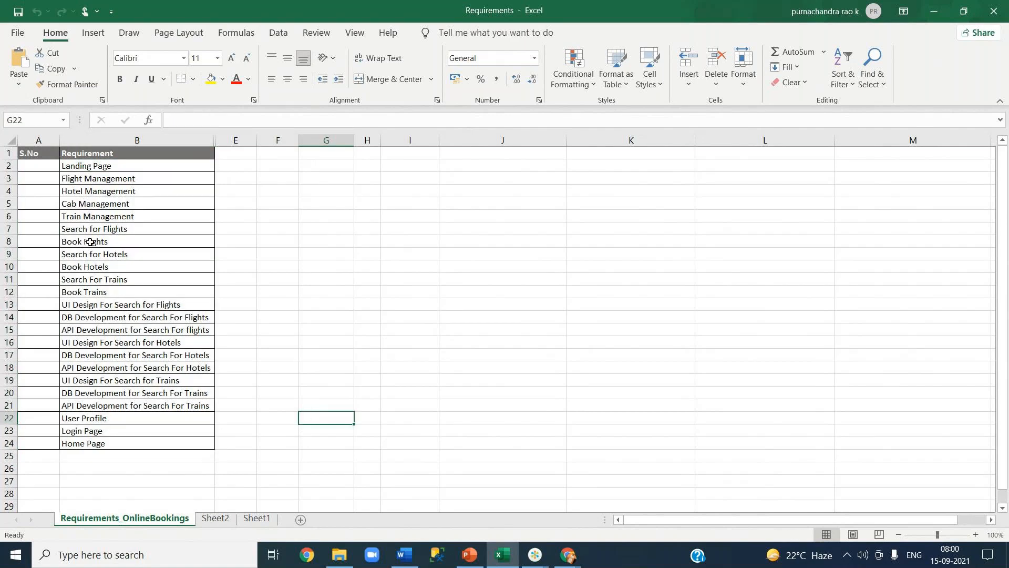
pyautogui.click(123, 230)
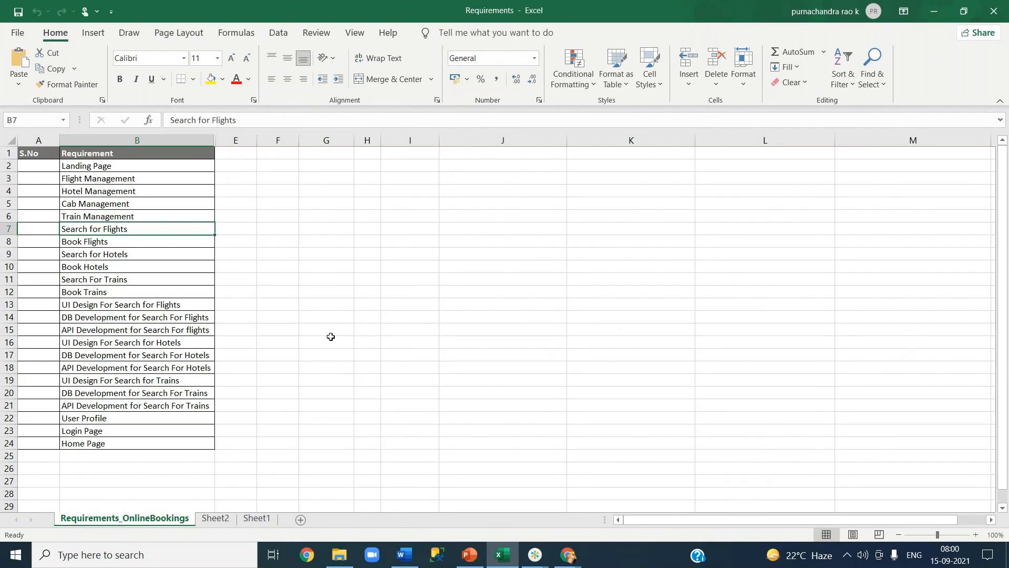
pyautogui.moveTo(145, 177); pyautogui.dragTo(146, 438)
pyautogui.click(295, 327)
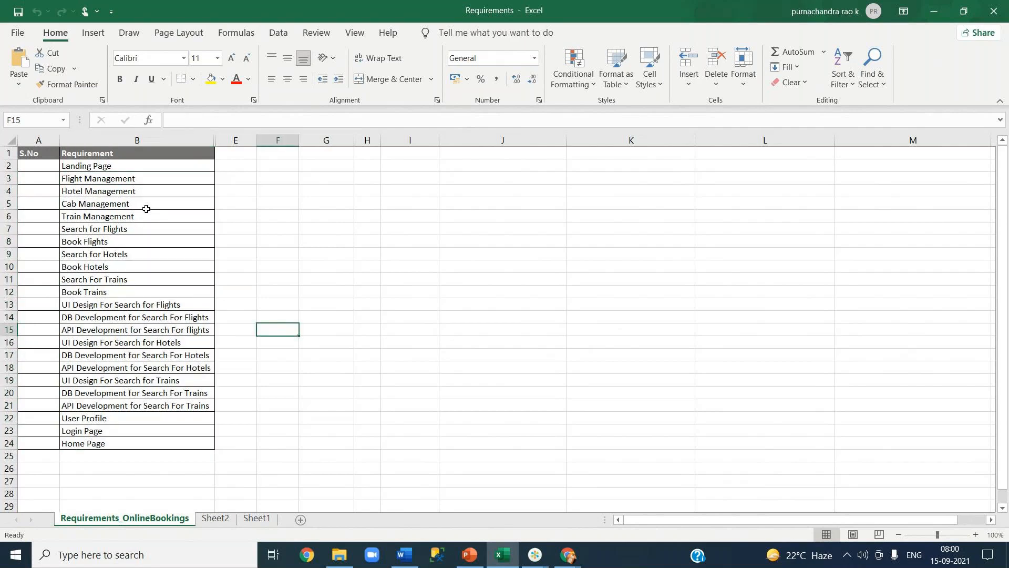
pyautogui.click(141, 191)
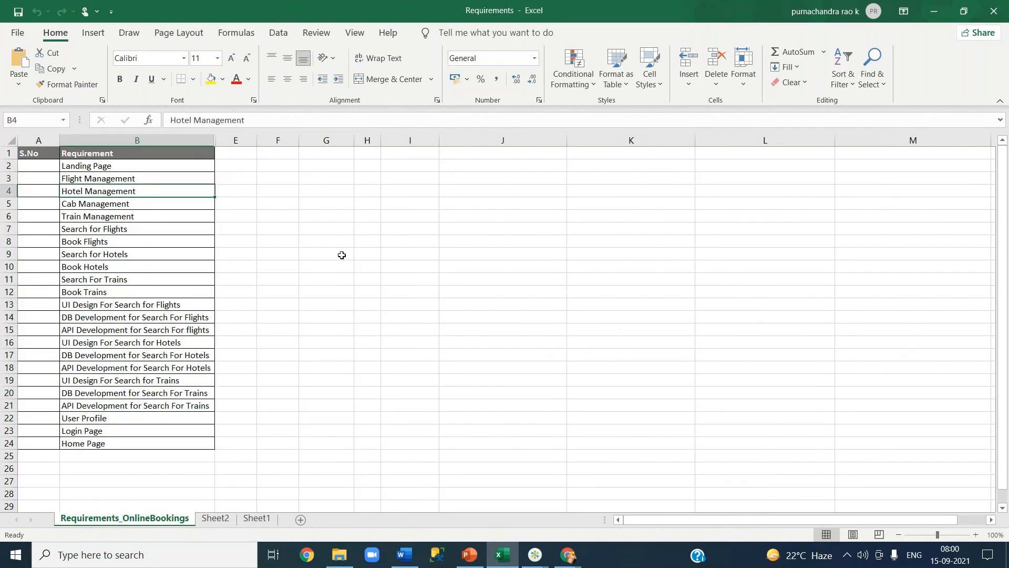
pyautogui.click(149, 229)
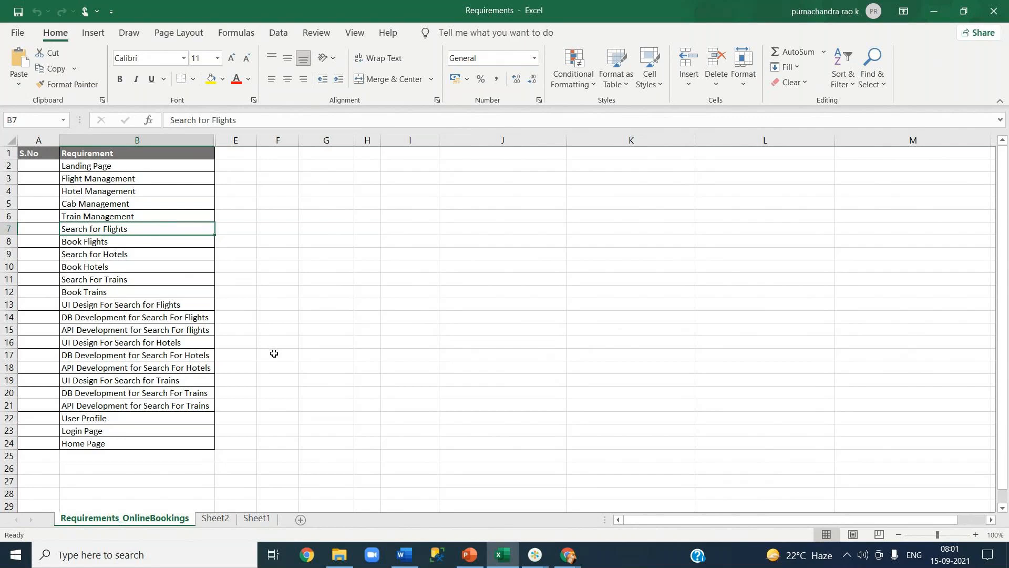
# Unhide the Parent column D next to the Requirement column and check the parent assigned to Flight Management.
pyautogui.doubleClick(215, 140)
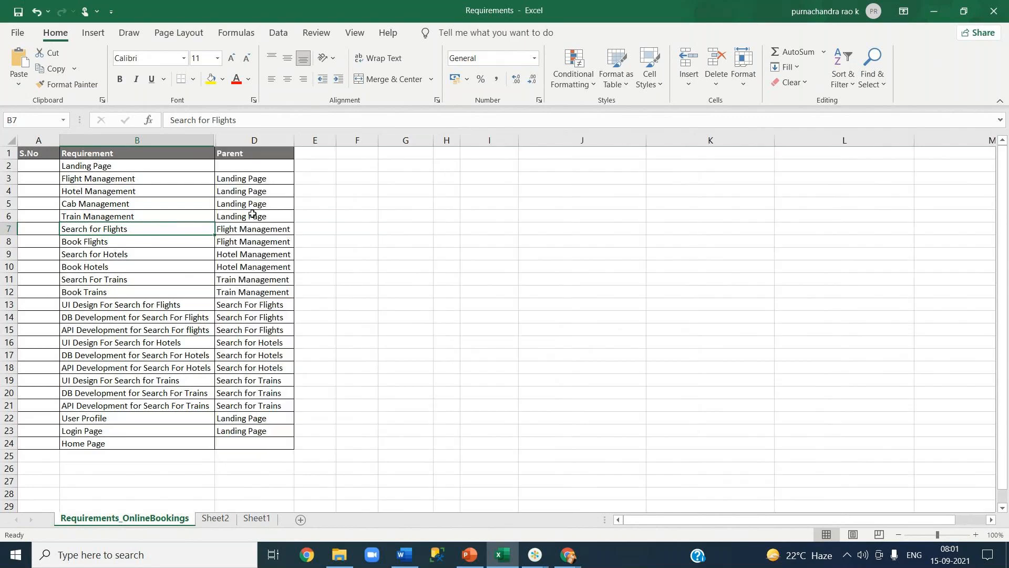
pyautogui.click(244, 279)
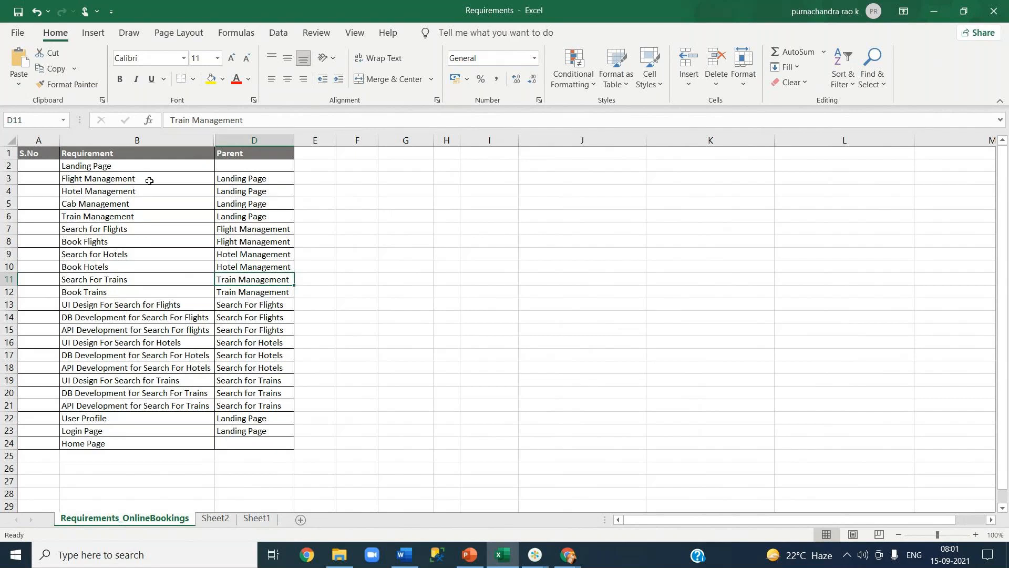
pyautogui.click(144, 166)
pyautogui.click(154, 181)
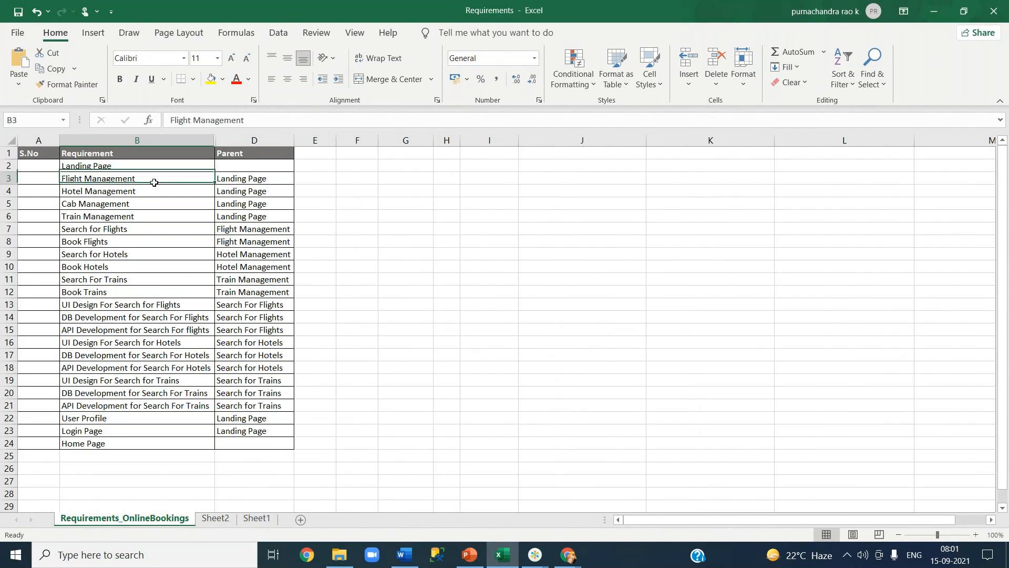
pyautogui.click(246, 179)
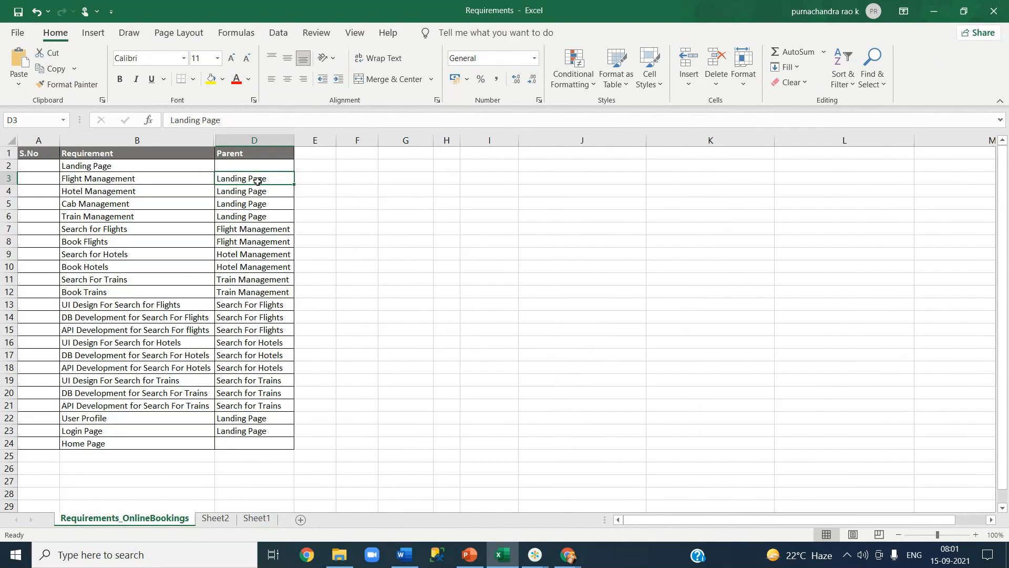
# Check the parent entries for Hotel Management, Cab Management and Train Management against the Landing Page requirement.
pyautogui.click(159, 168)
pyautogui.click(166, 194)
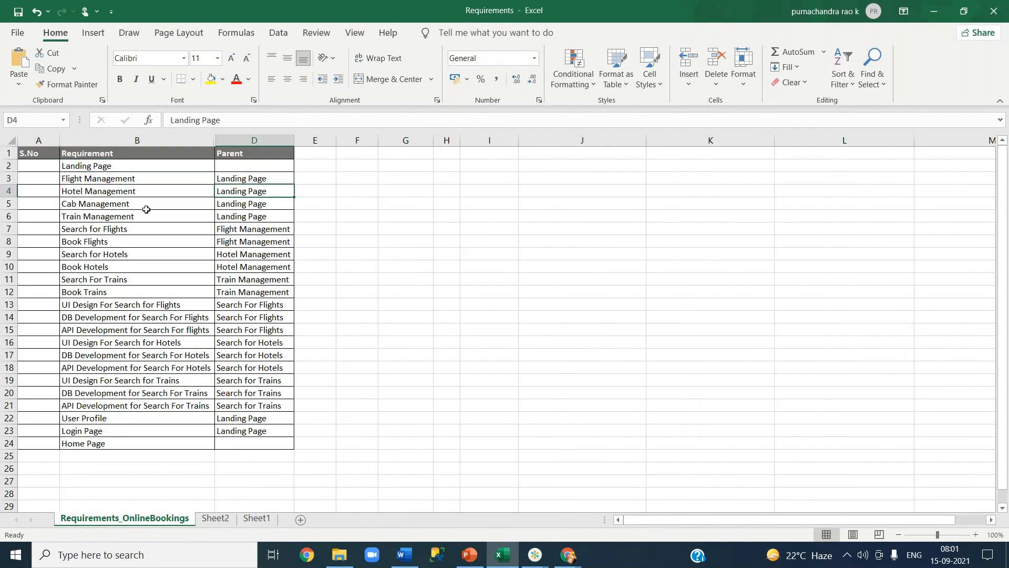
pyautogui.click(180, 204)
pyautogui.click(236, 204)
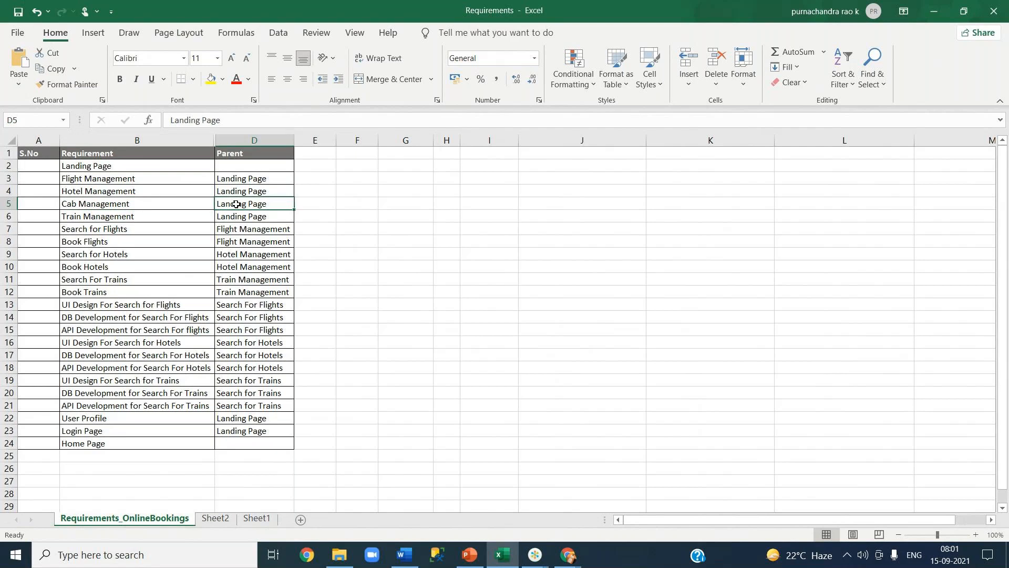
pyautogui.click(195, 217)
pyautogui.click(226, 217)
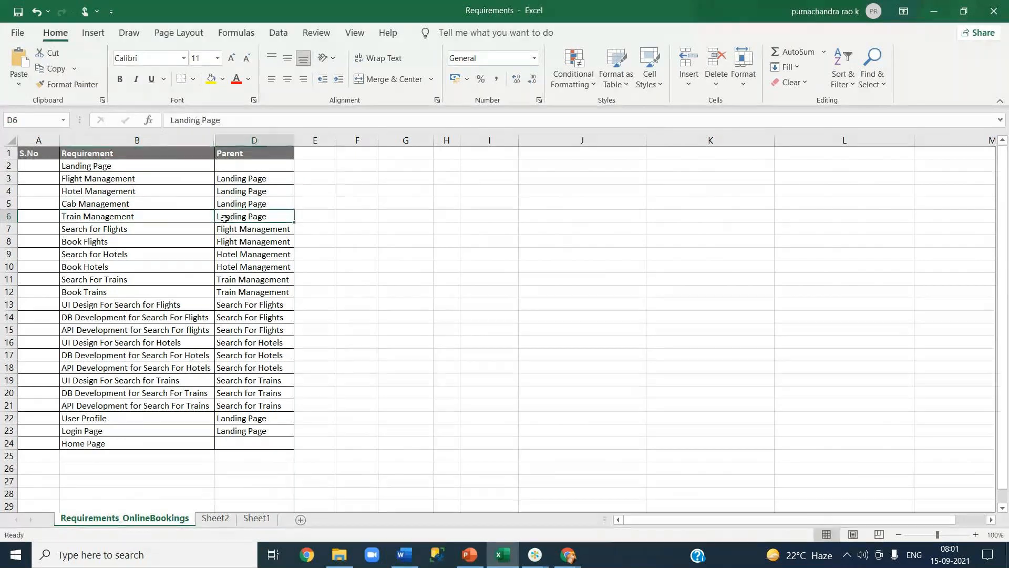
# Check the parent entry for Search for Flights against the Flight Management requirement.
pyautogui.moveTo(224, 218); pyautogui.dragTo(151, 231)
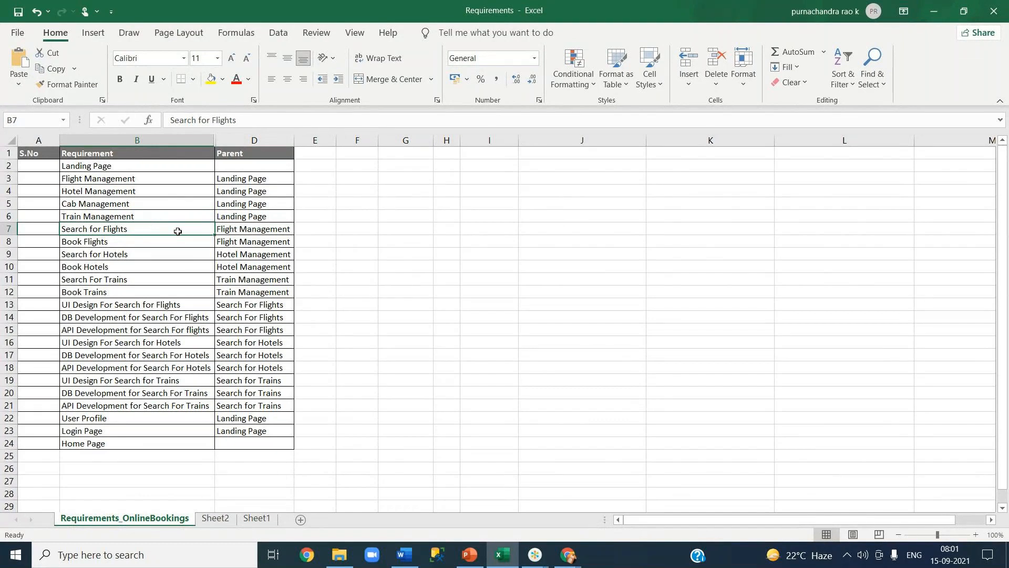
pyautogui.click(153, 181)
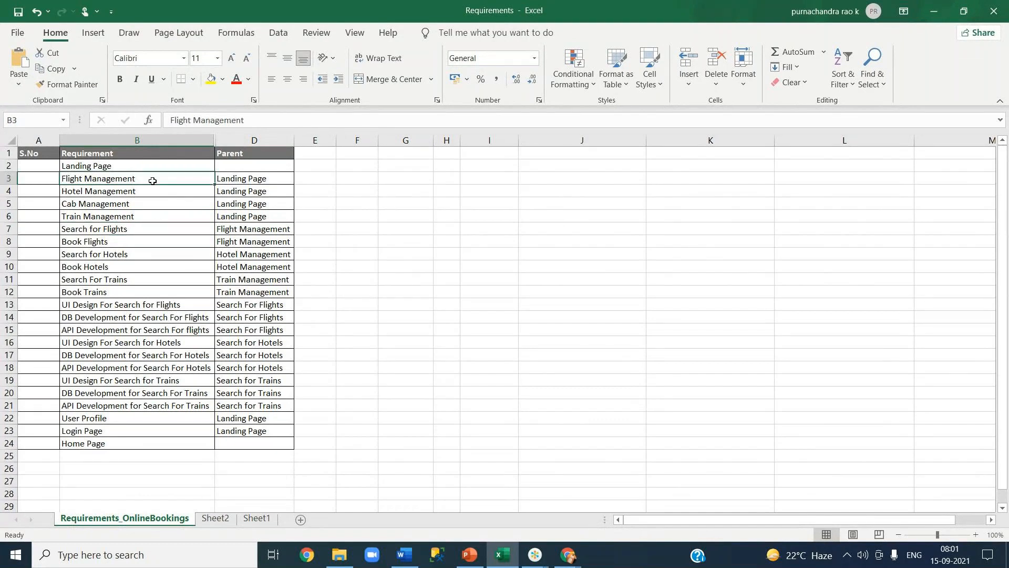
pyautogui.click(243, 230)
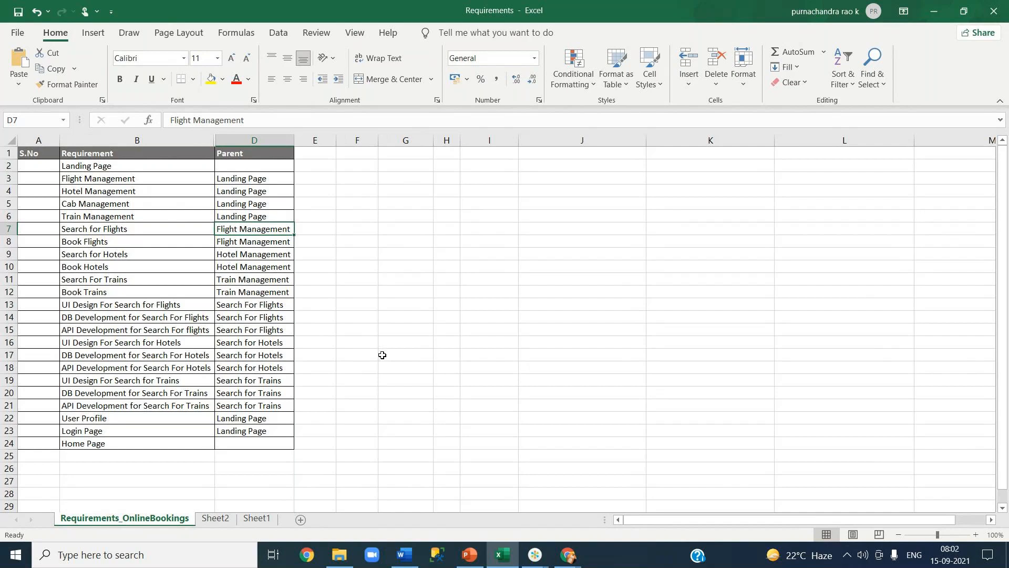
pyautogui.click(382, 355)
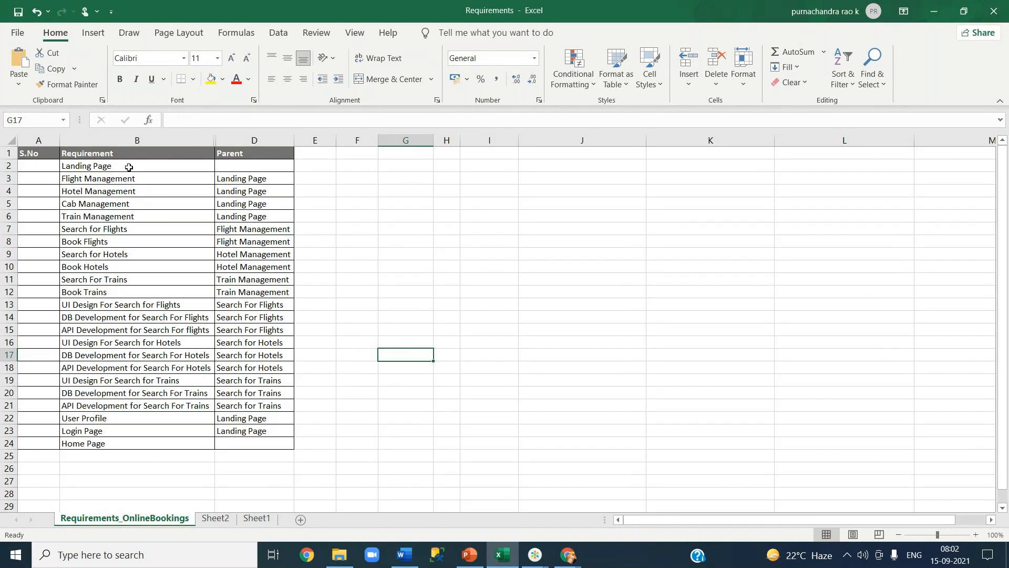
pyautogui.click(174, 250)
pyautogui.click(395, 269)
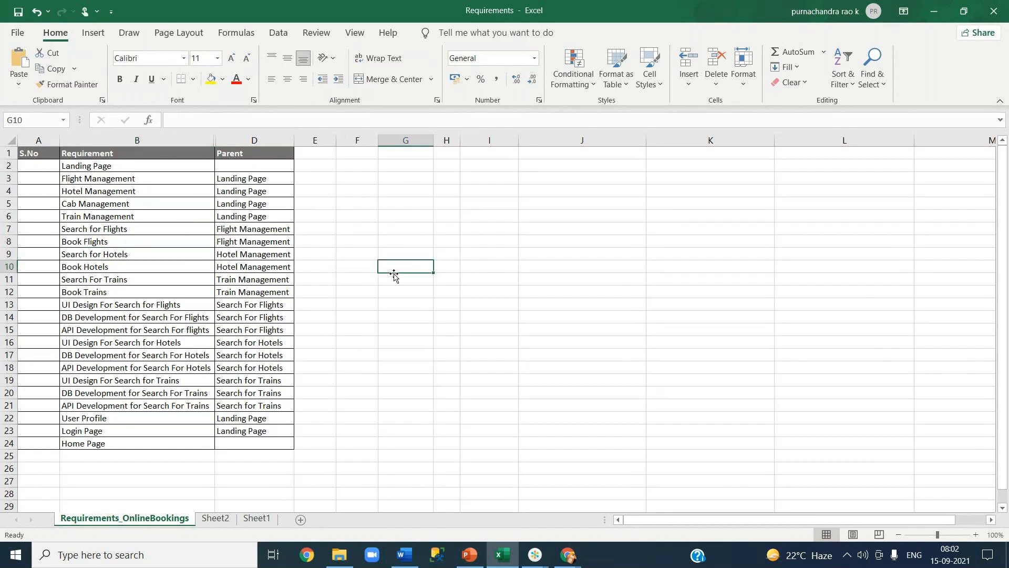
# Check the Parent column against the Requirement list, from Flight Management through the flight search tasks to User Profile.
pyautogui.click(107, 168)
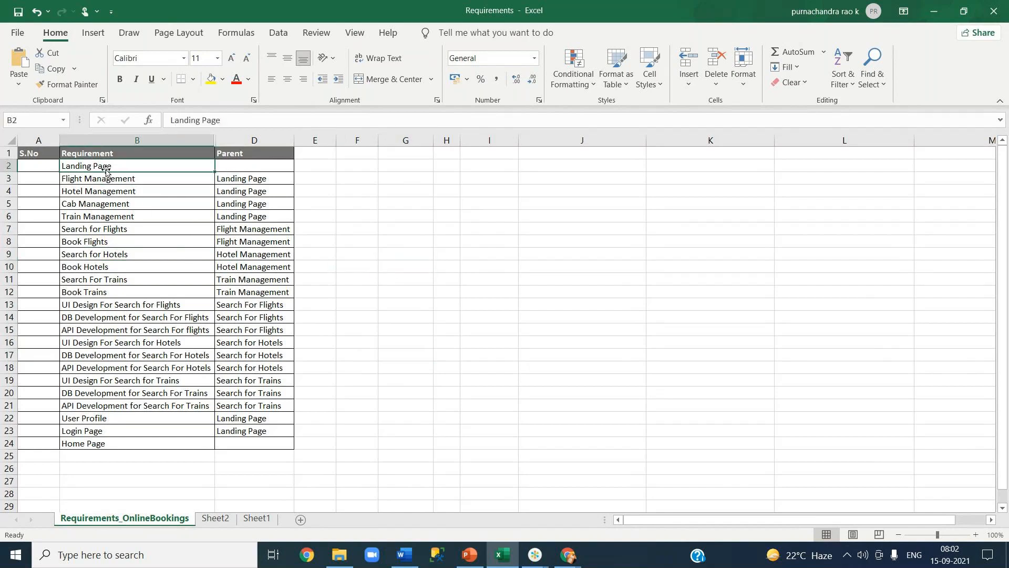
pyautogui.click(240, 182)
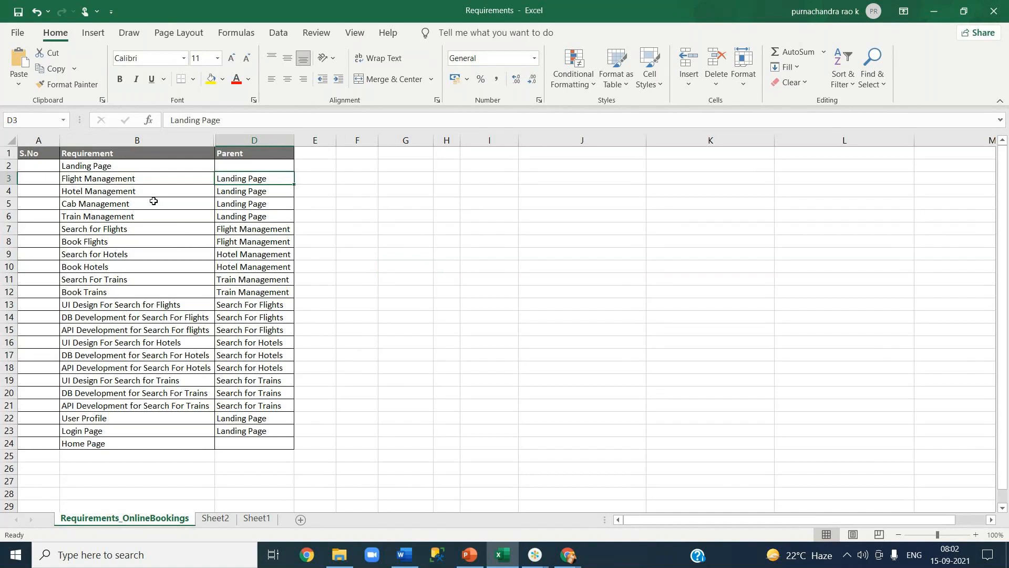
pyautogui.moveTo(135, 168); pyautogui.dragTo(136, 430)
pyautogui.click(265, 179)
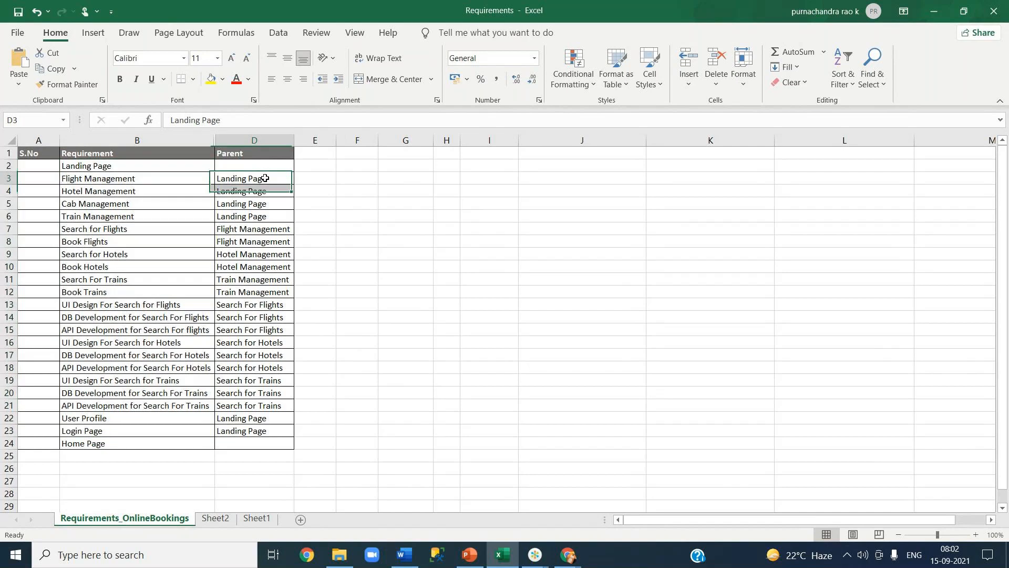
pyautogui.press('Down')
pyautogui.press('Down')
pyautogui.press('Down')
pyautogui.press('Down')
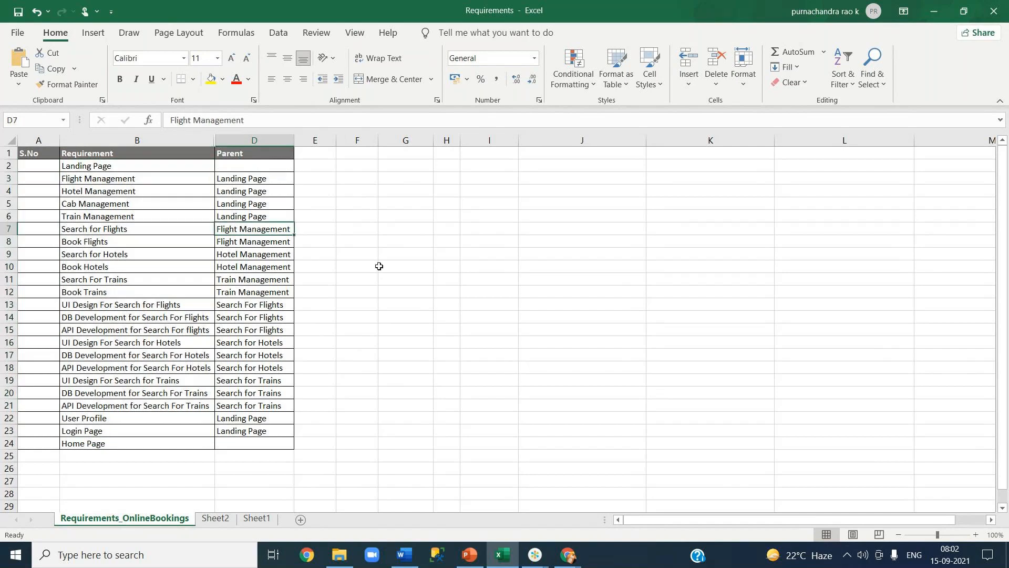
pyautogui.click(247, 304)
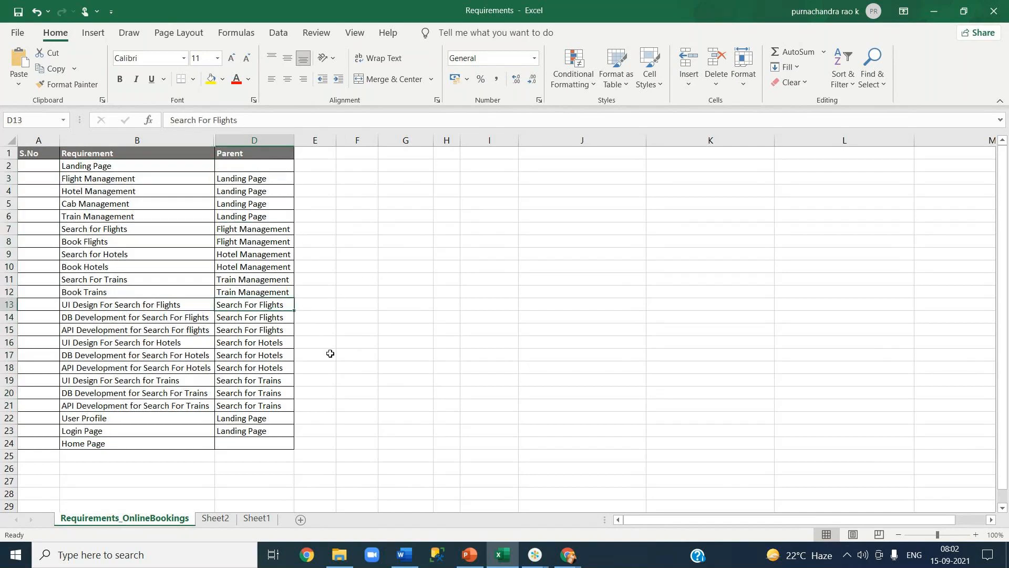
pyautogui.click(251, 418)
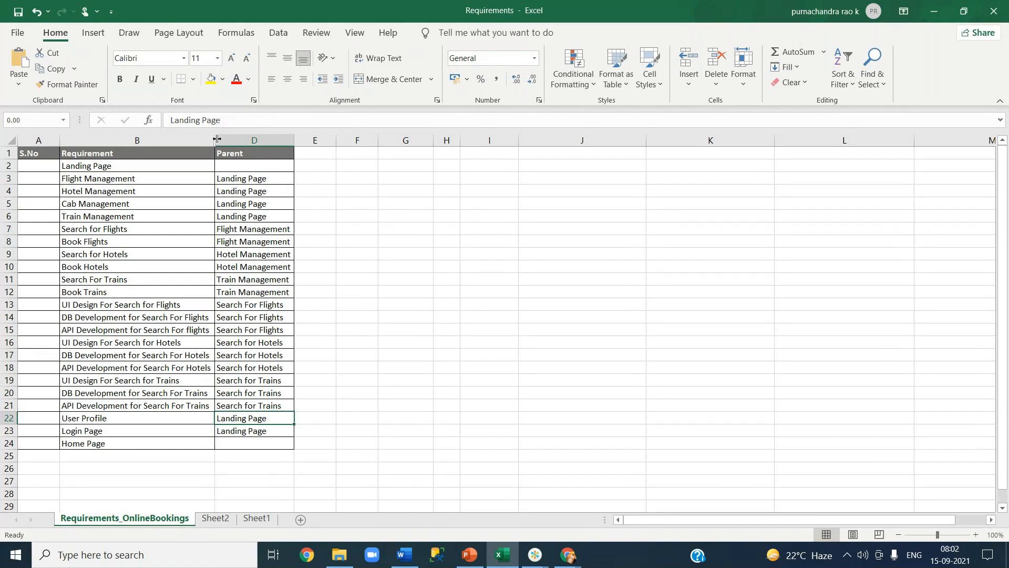
# Unhide the Requirement Type column C and check the types of Landing Page, Flight Management, Search for Flights and its UI design task.
pyautogui.doubleClick(217, 138)
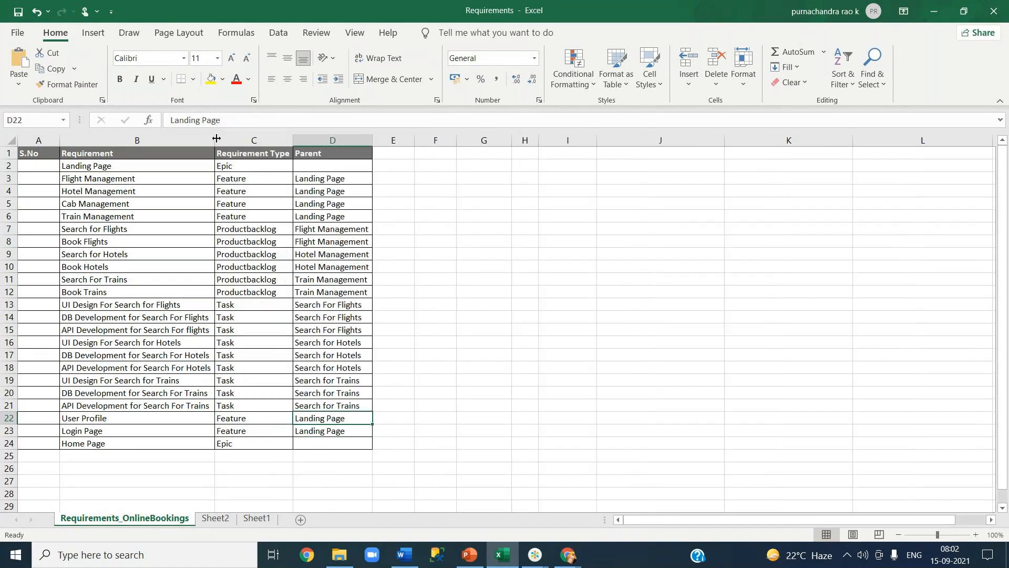
pyautogui.click(476, 316)
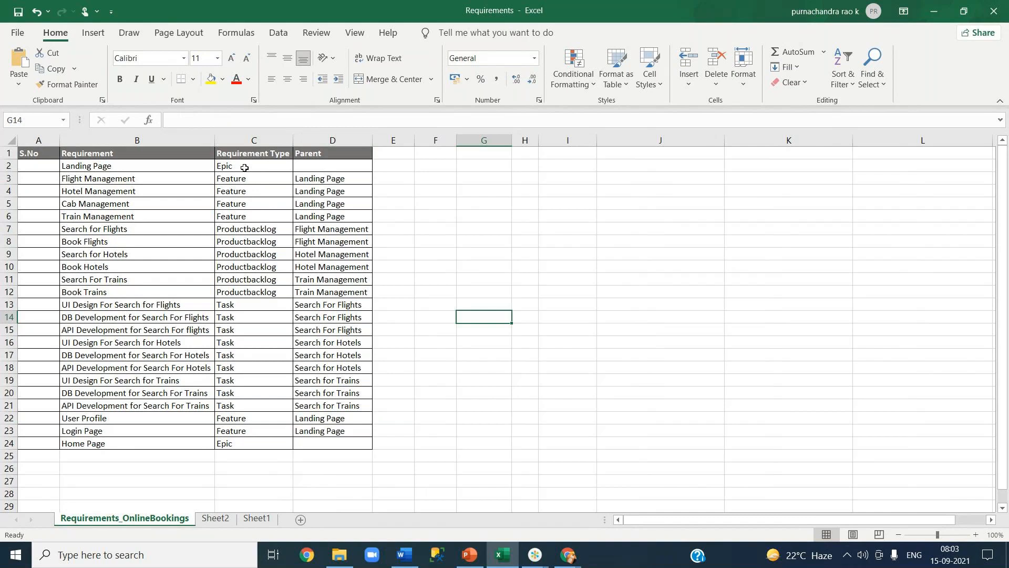
pyautogui.click(245, 167)
pyautogui.click(256, 179)
pyautogui.click(260, 227)
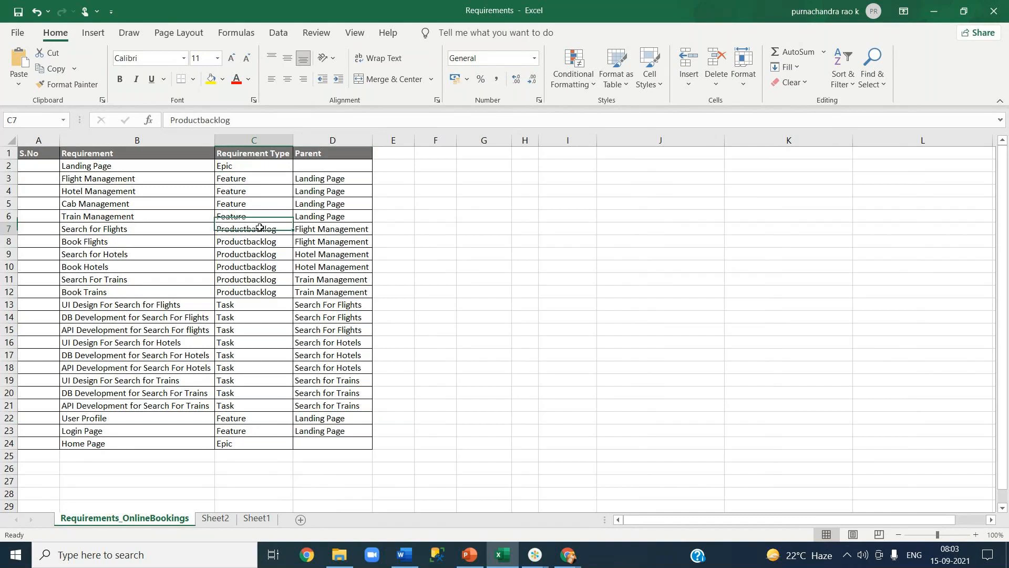
pyautogui.click(242, 308)
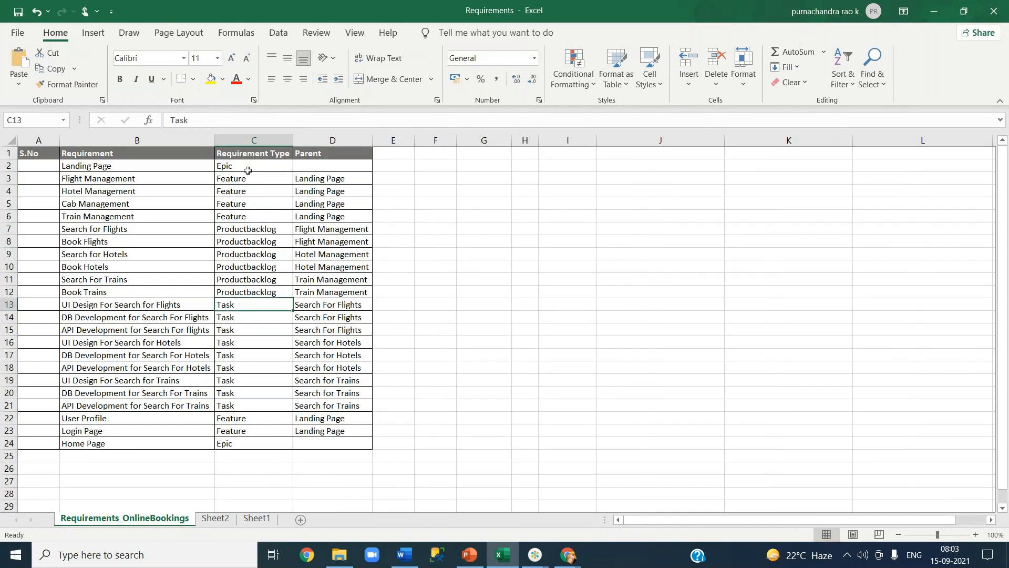
pyautogui.moveTo(248, 168); pyautogui.dragTo(270, 450)
pyautogui.hotkey('ctrl', 'c')
pyautogui.scroll(-12, 462, 394)
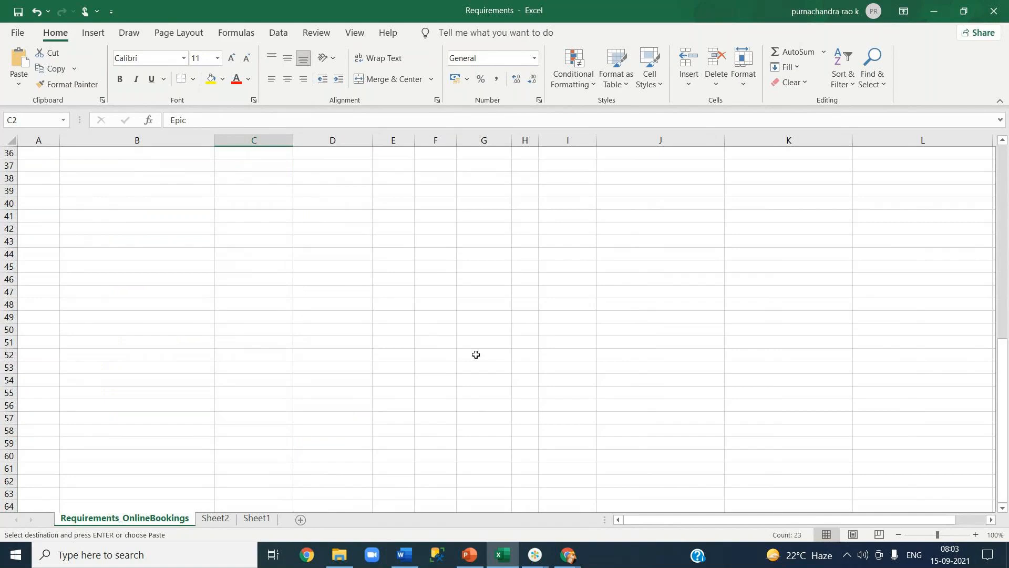
pyautogui.scroll(12, 475, 355)
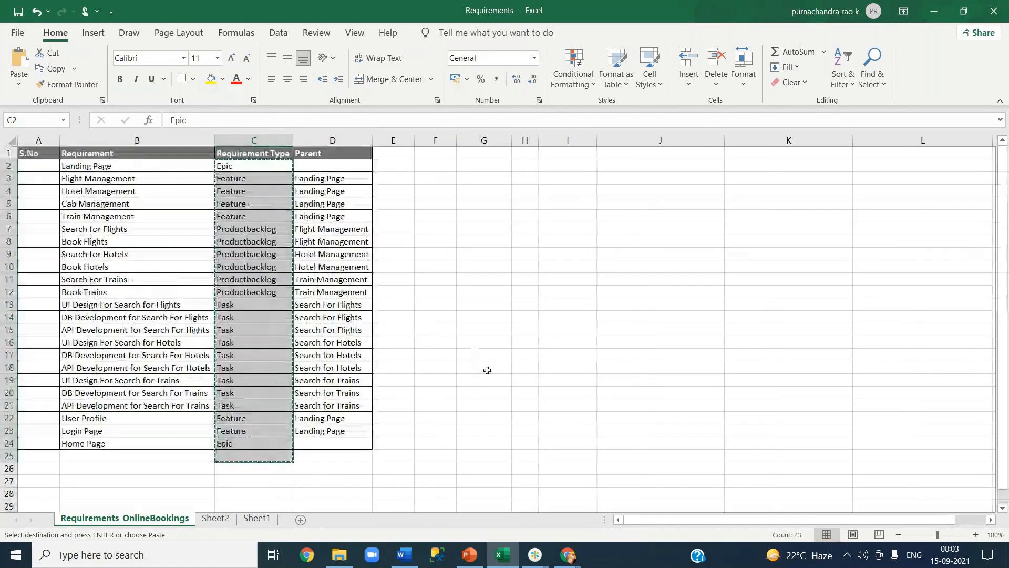
pyautogui.click(492, 166)
pyautogui.press('Escape')
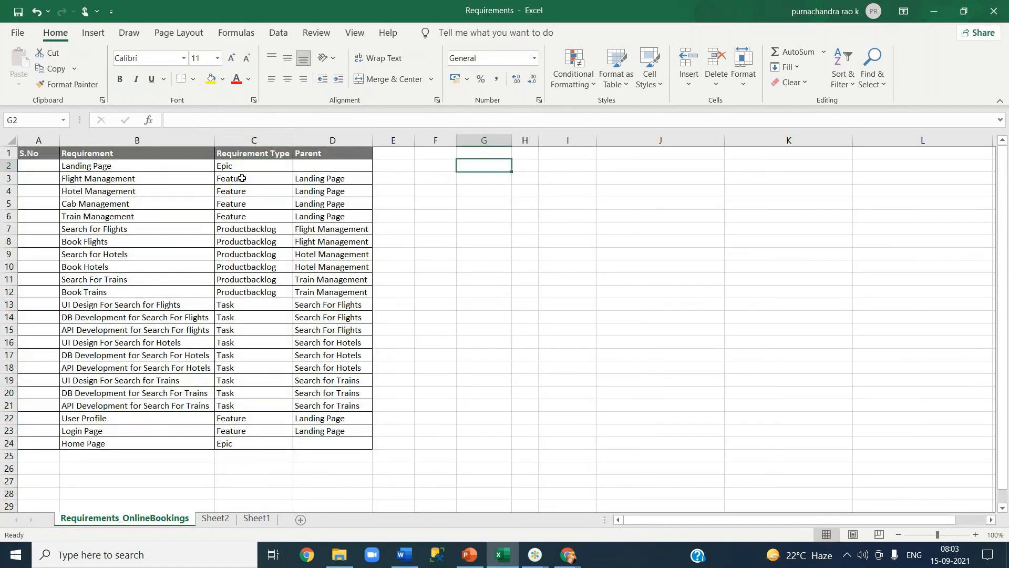
# Copy the Epic requirement type of Landing Page into cell F2 to start a separate list of types.
pyautogui.click(242, 167)
pyautogui.hotkey('ctrl', 'c')
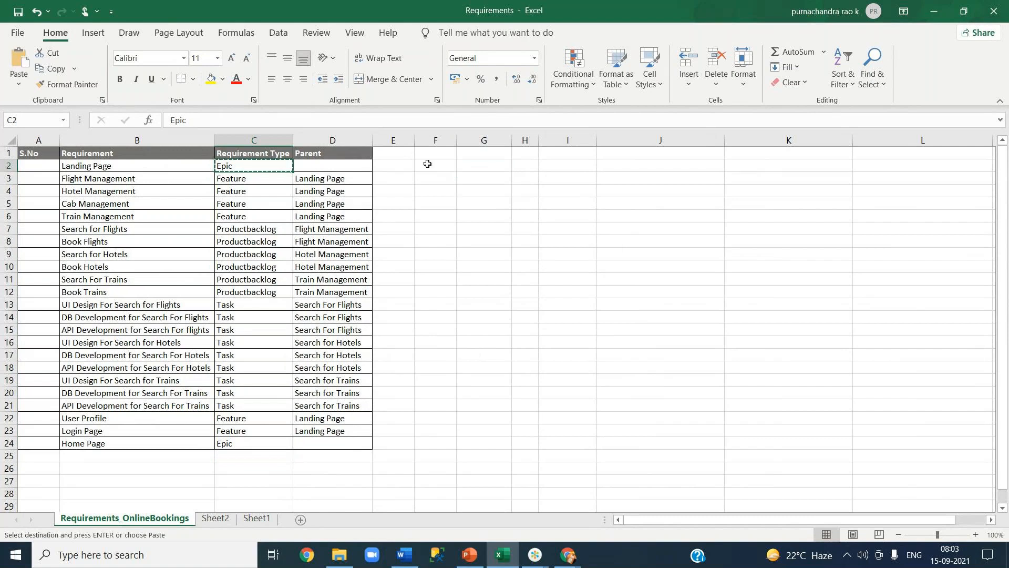
pyautogui.click(427, 164)
pyautogui.hotkey('ctrl', 'v')
pyautogui.press('Down')
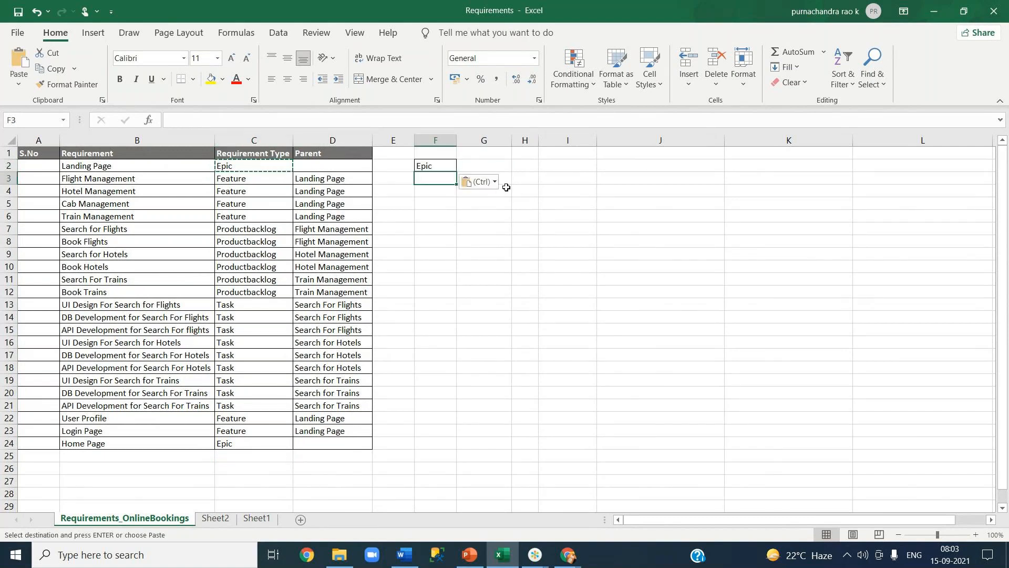
# Enter Feature in cell F3, directly under Epic.
pyautogui.write('Feaur')
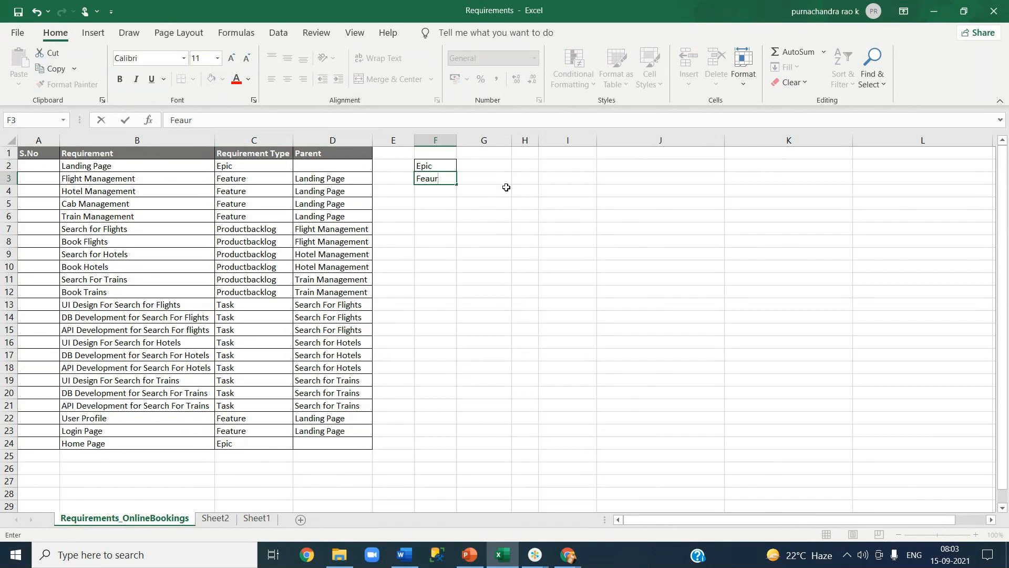
pyautogui.press('BackSpace')
pyautogui.write('tr')
pyautogui.press('BackSpace')
pyautogui.press('BackSpace')
pyautogui.press('BackSpace')
pyautogui.write('ture')
pyautogui.press('Return')
# Continue the type list with ProductBacklog in cell F4 and Task in cell F5.
pyautogui.write('Prod')
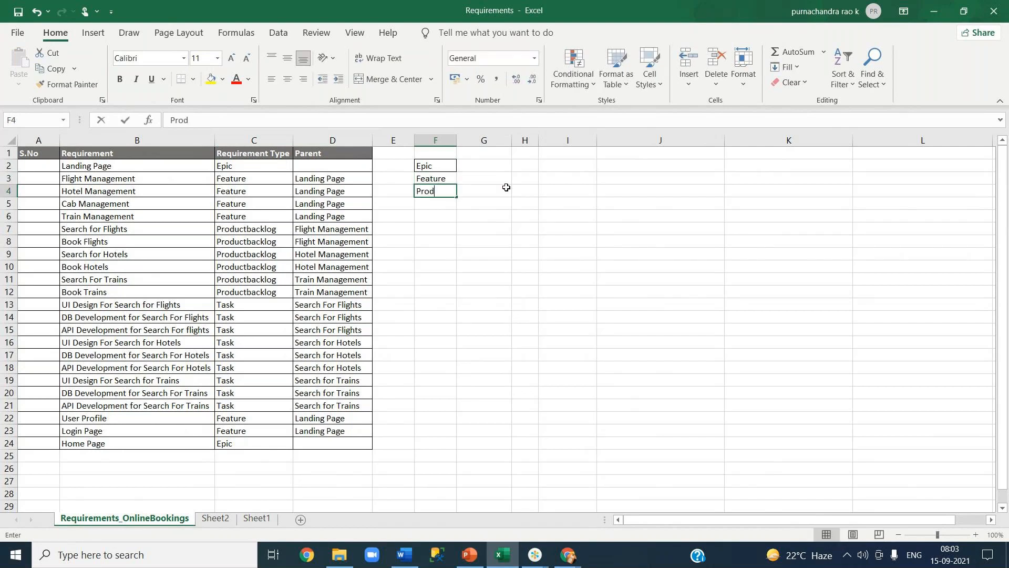
pyautogui.write('uctBacklo')
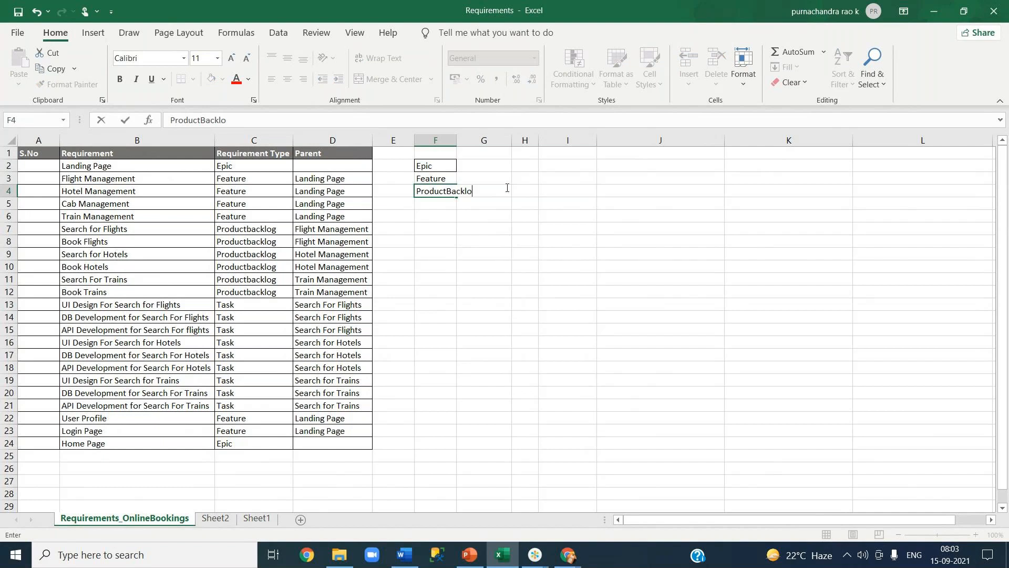
pyautogui.write('g')
pyautogui.press('Return')
pyautogui.write('Task')
pyautogui.press('Return')
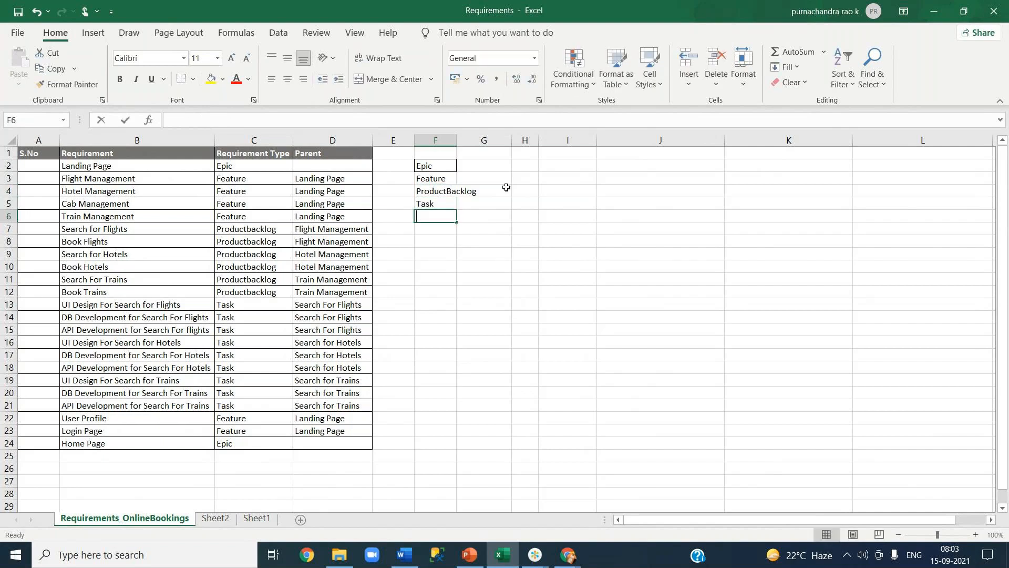
pyautogui.write('Bug')
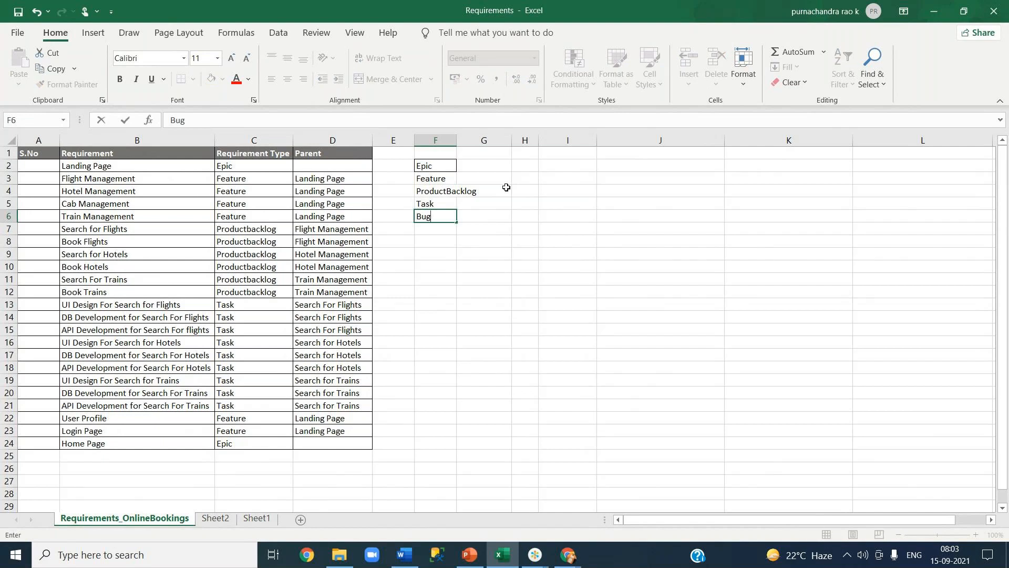
pyautogui.press('Return')
pyautogui.click(446, 218)
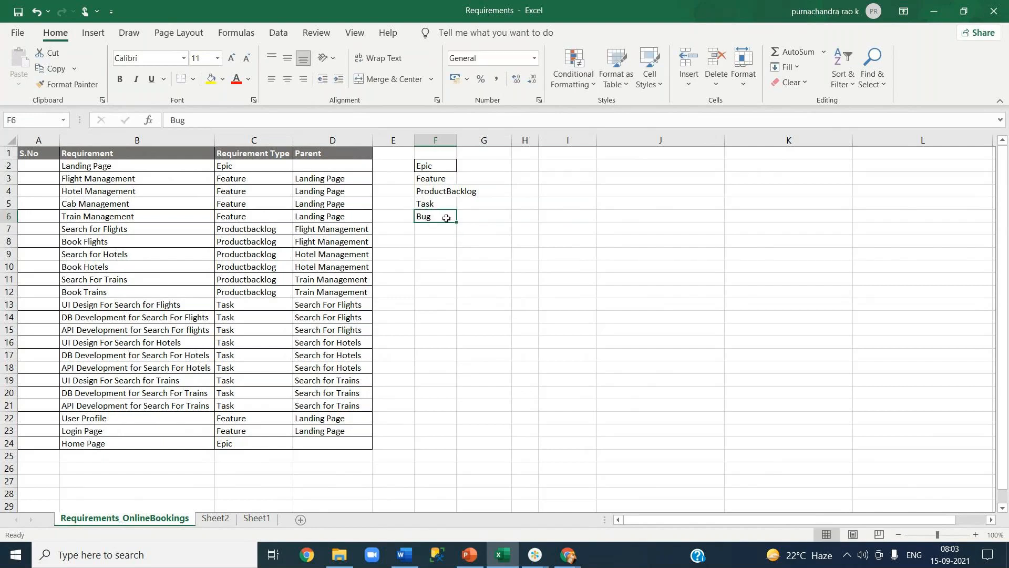
pyautogui.press('Delete')
# Fit the width of column F to its contents so the whole ProductBacklog entry fits.
pyautogui.click(575, 243)
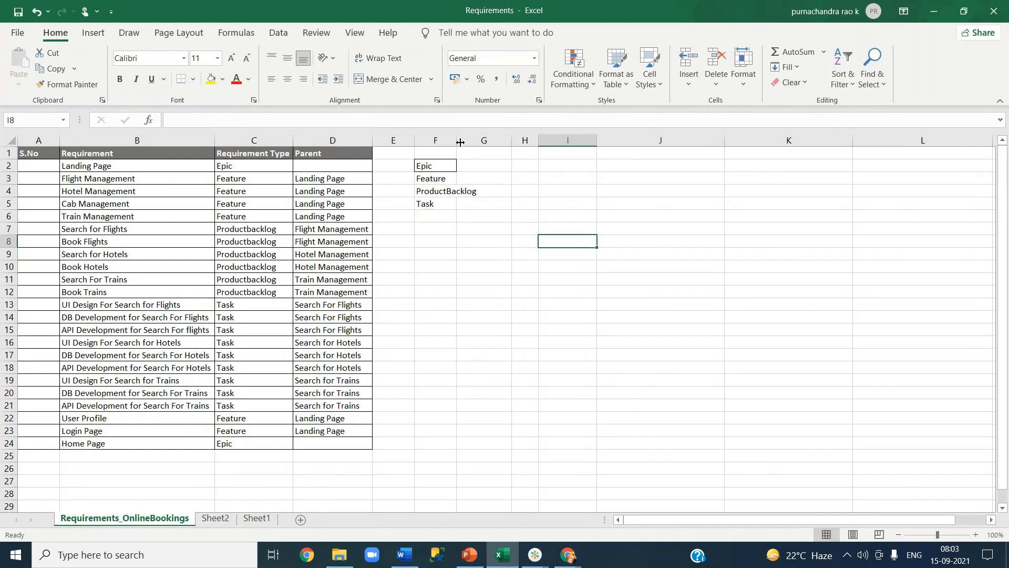
pyautogui.doubleClick(457, 140)
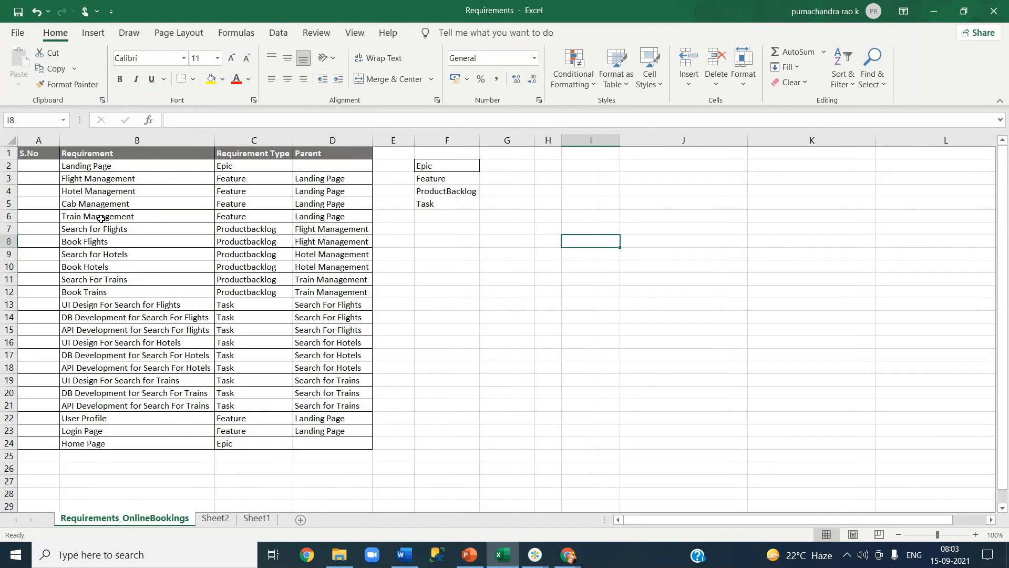
pyautogui.click(471, 289)
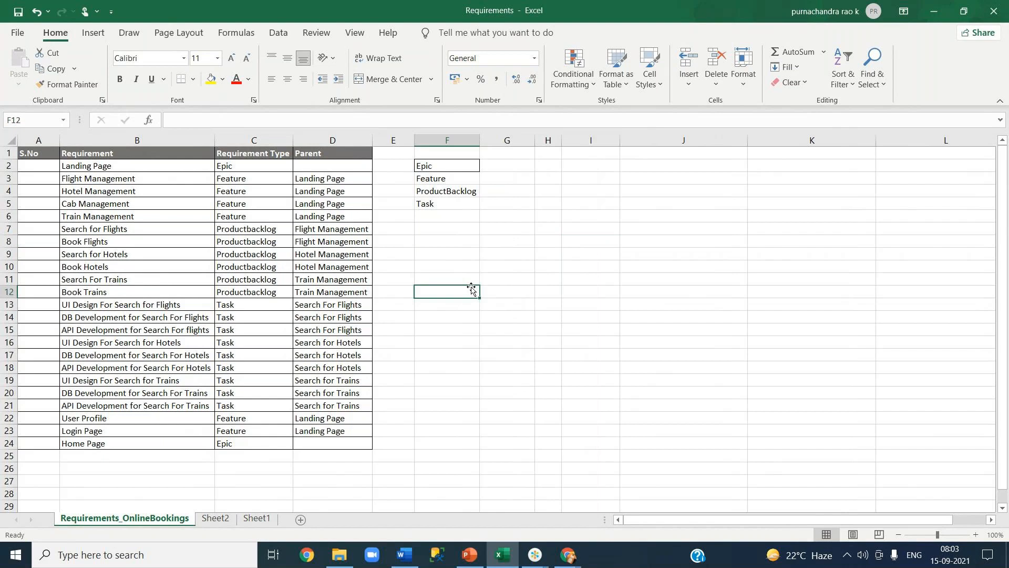
# Compare the Epic type with the Landing Page requirement and the Feature type with the Flight, Hotel, Cab and Train Management requirements.
pyautogui.click(448, 167)
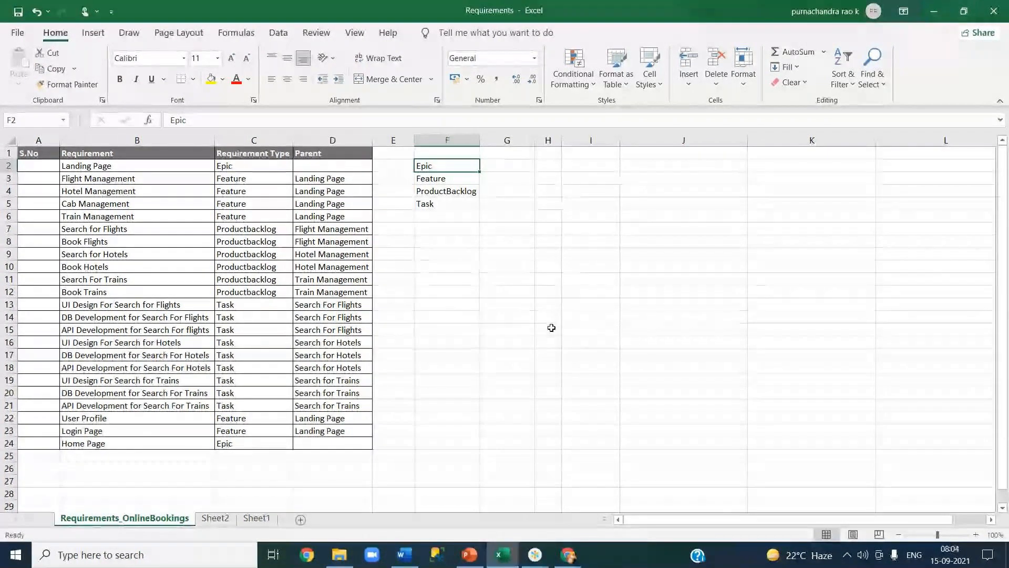
pyautogui.click(163, 170)
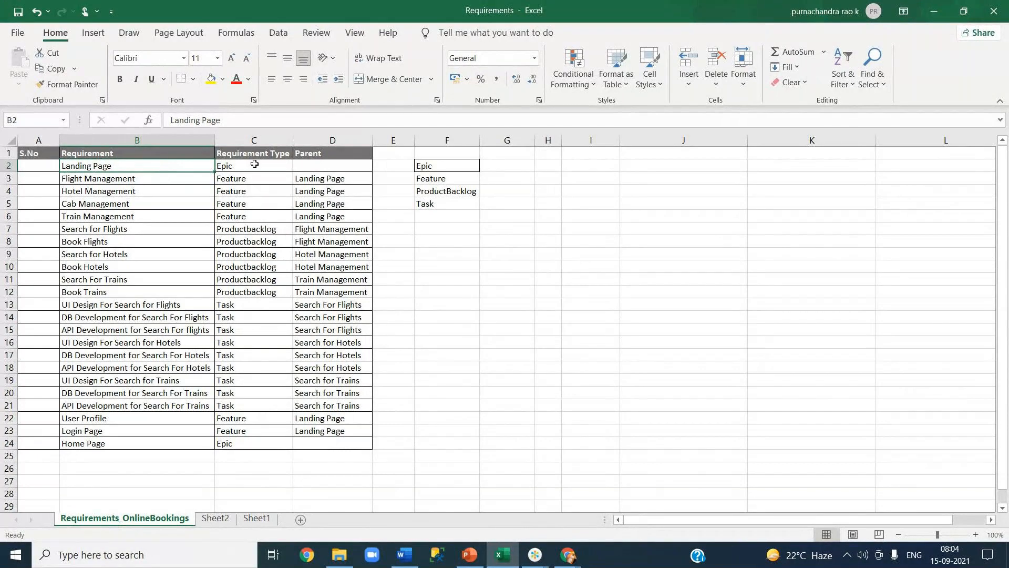
pyautogui.click(254, 165)
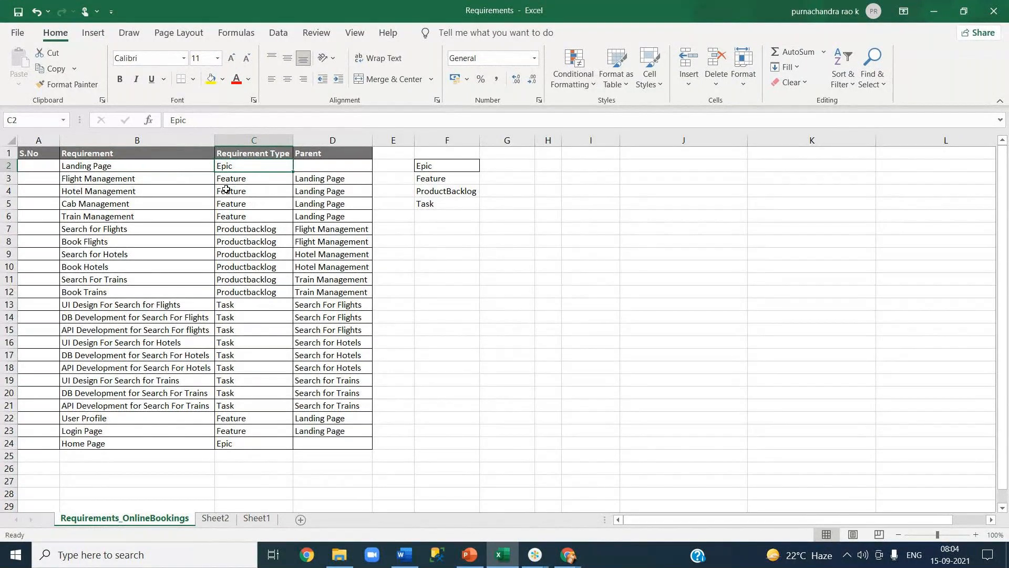
pyautogui.press('Left')
pyautogui.moveTo(142, 178); pyautogui.dragTo(144, 216)
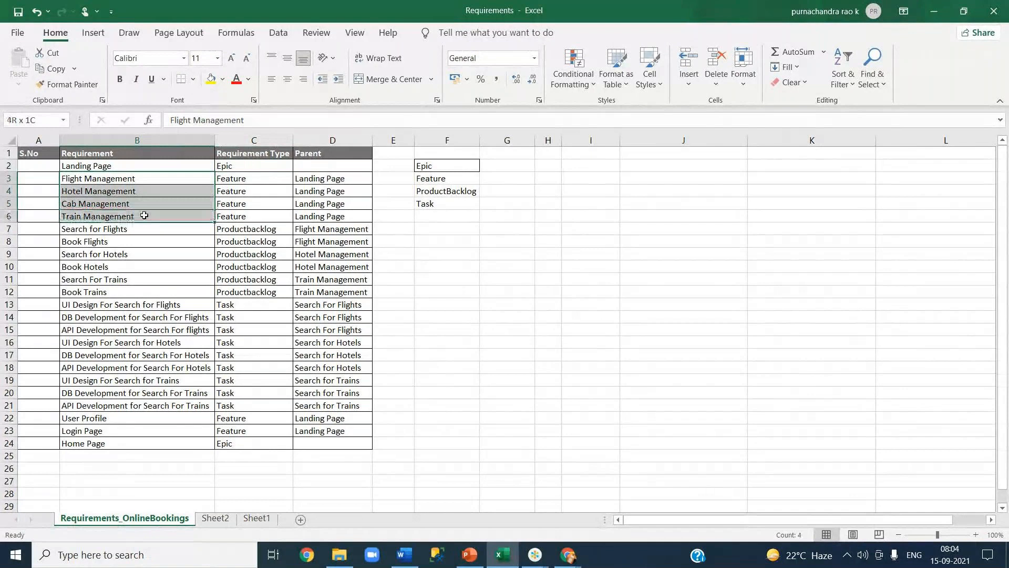
pyautogui.click(259, 189)
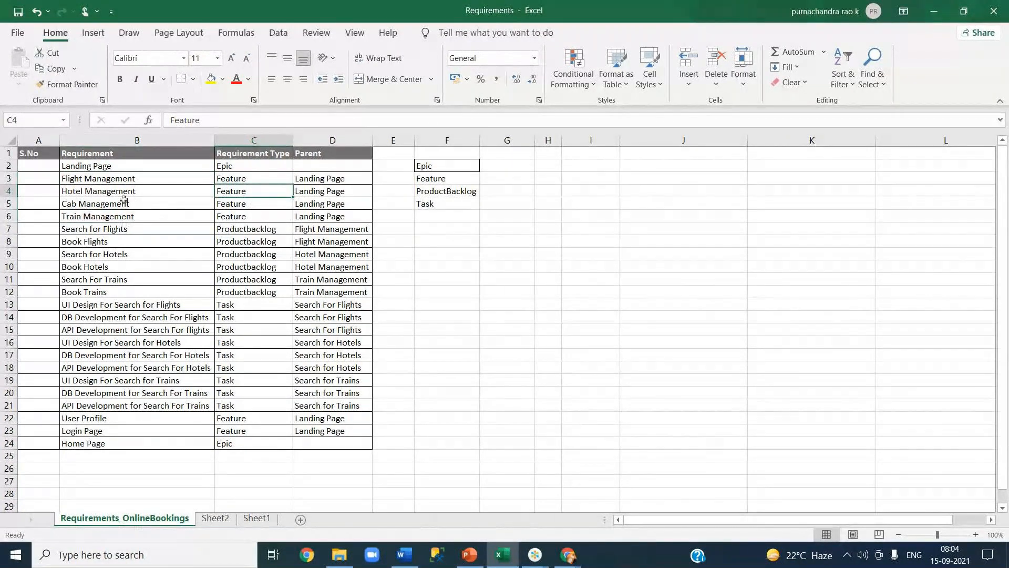
# Relate Flight Management to its Search for Flights and Book Flights backlog items and the UI and DB tasks for flight search.
pyautogui.click(124, 181)
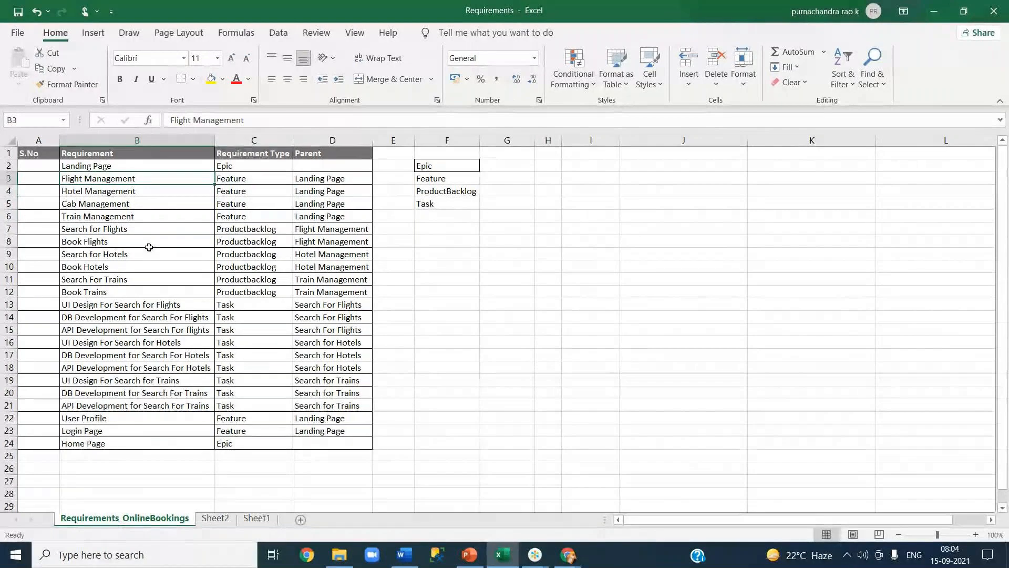
pyautogui.moveTo(144, 232); pyautogui.dragTo(148, 255)
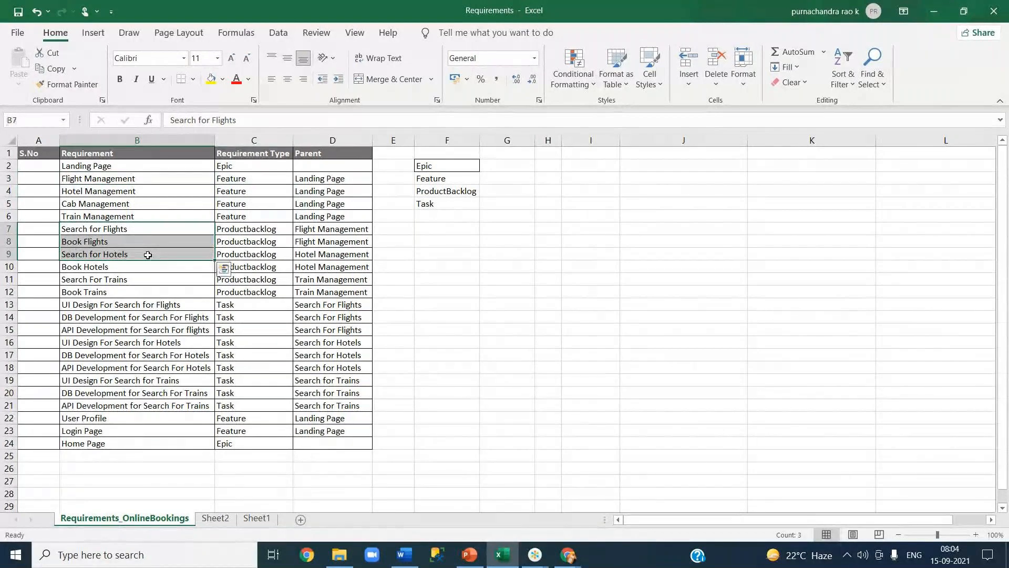
pyautogui.click(148, 242)
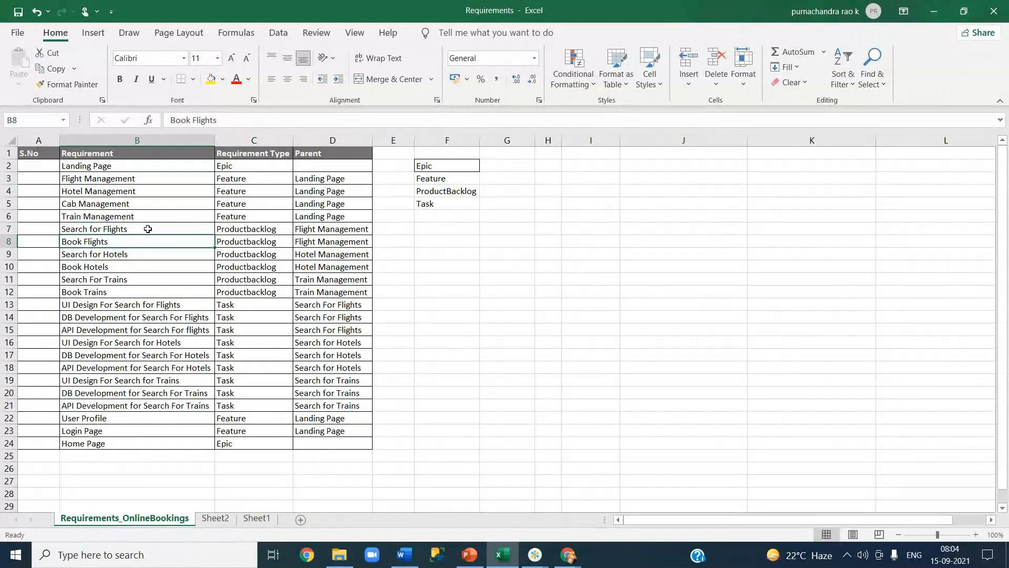
pyautogui.moveTo(147, 229); pyautogui.dragTo(151, 239)
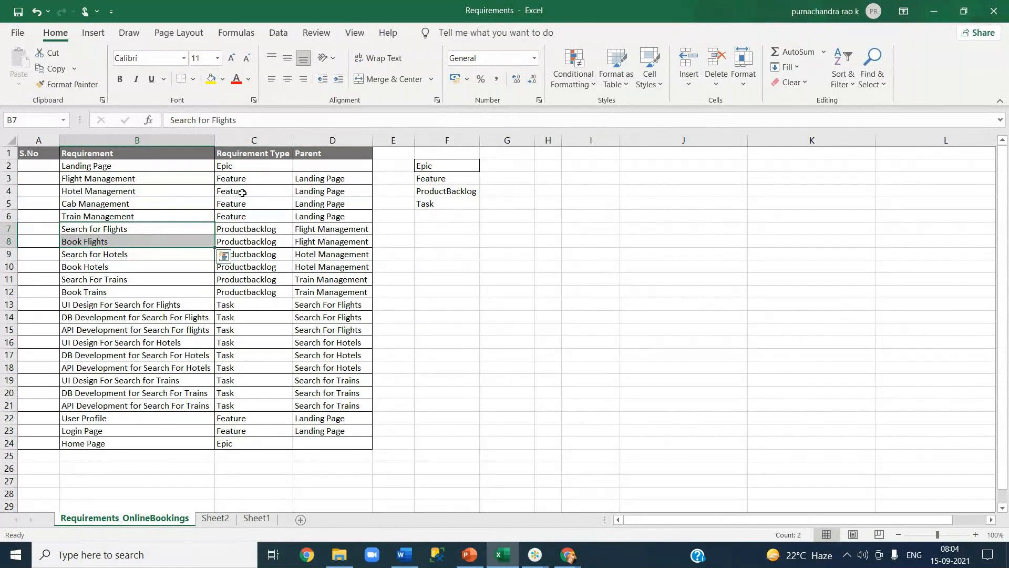
pyautogui.click(430, 193)
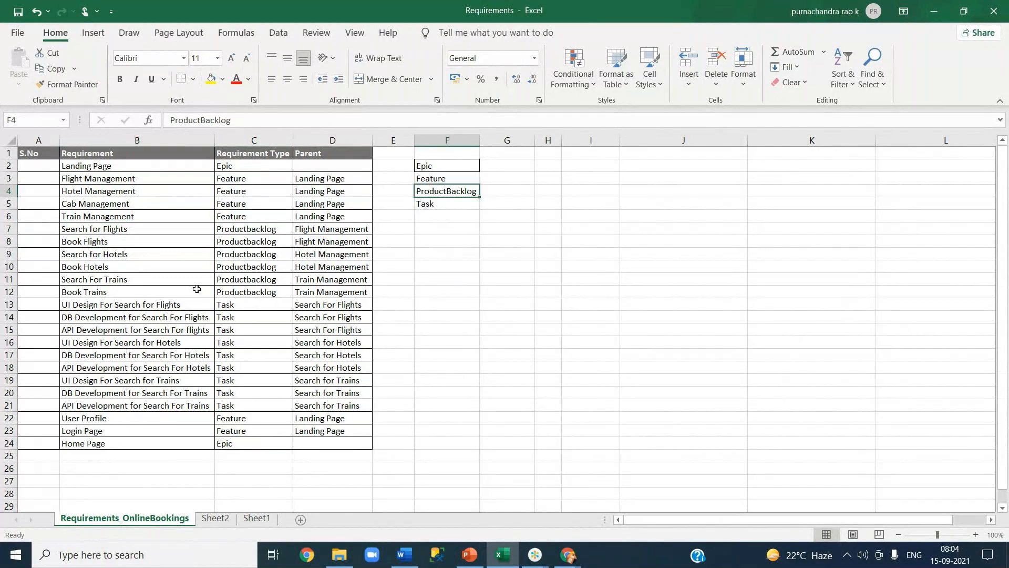
pyautogui.moveTo(137, 308); pyautogui.dragTo(187, 319)
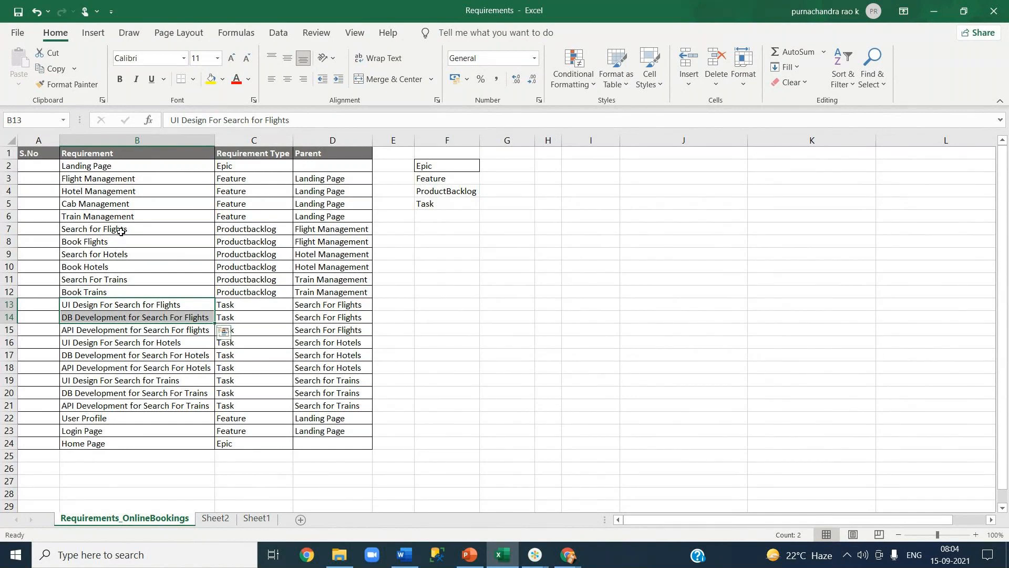
# Go through the Epic, Feature, ProductBacklog and Task entries of the requirement type list in cells F2 to F5.
pyautogui.click(450, 202)
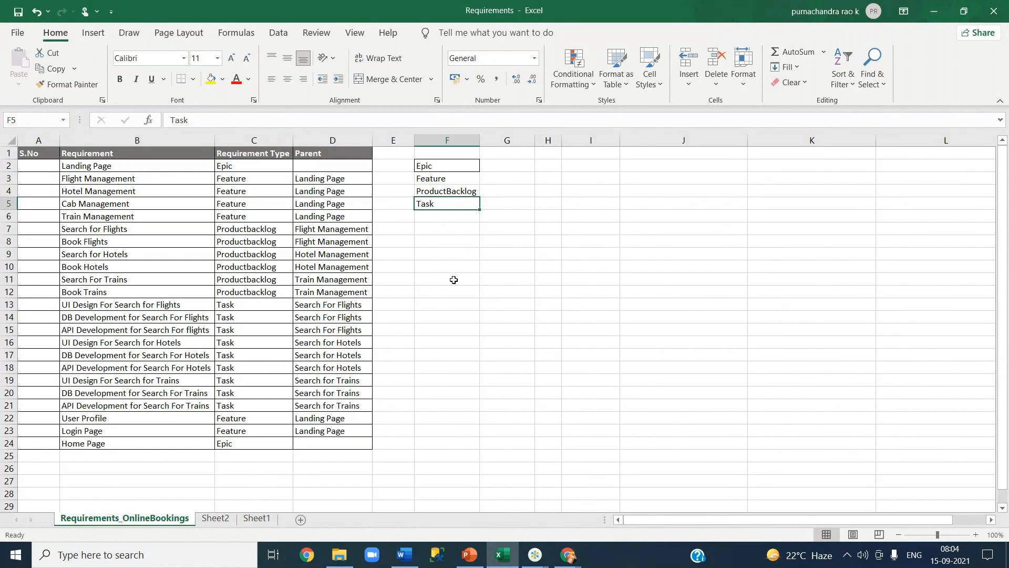
pyautogui.click(429, 302)
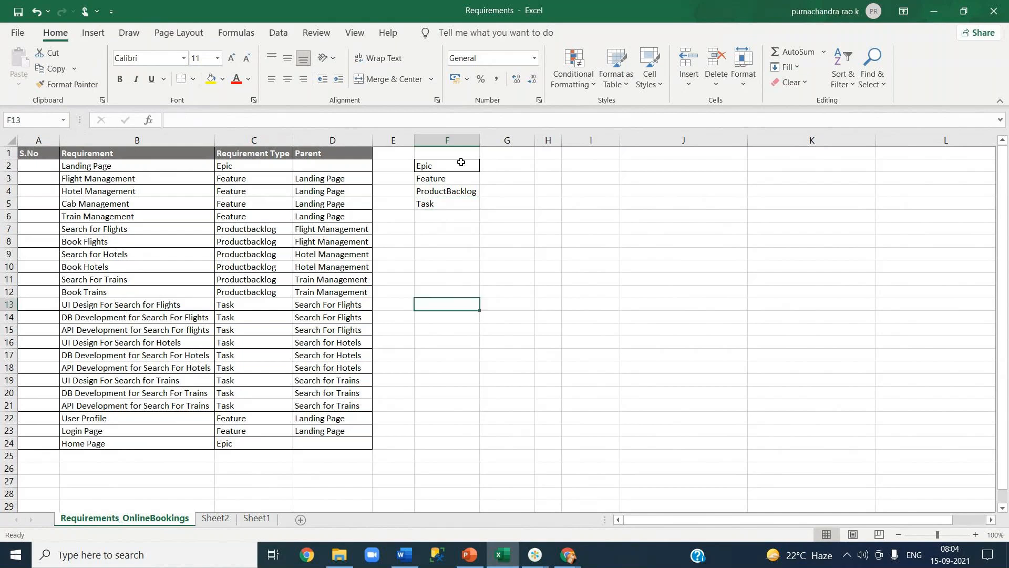
pyautogui.moveTo(461, 162); pyautogui.dragTo(461, 202)
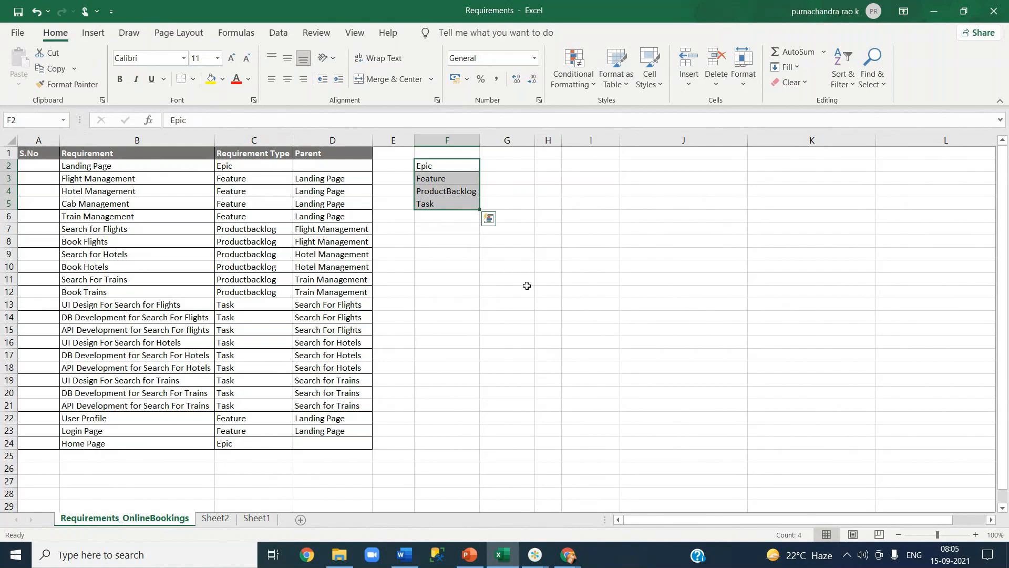
pyautogui.click(527, 285)
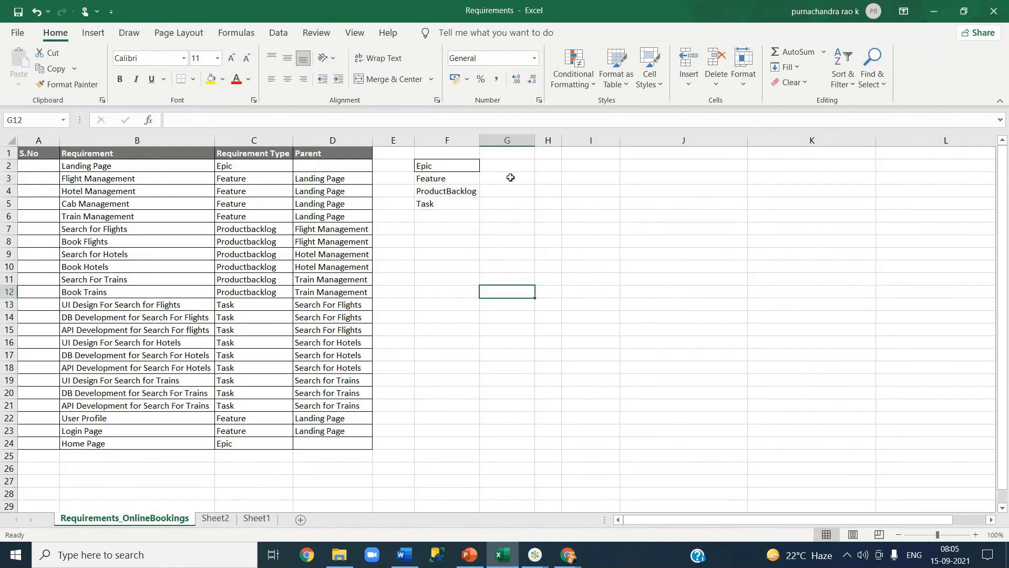
pyautogui.click(507, 166)
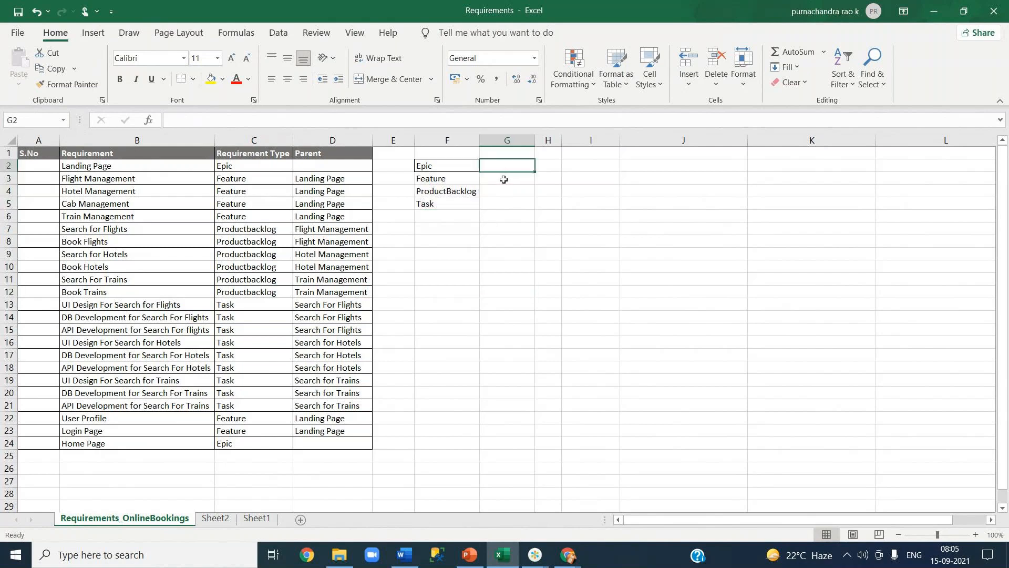
pyautogui.click(503, 180)
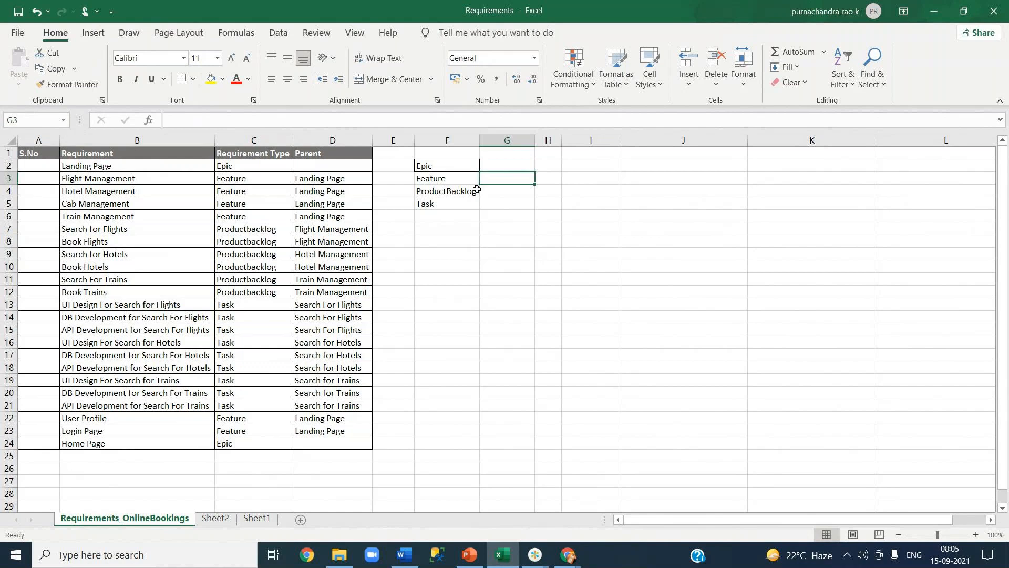
pyautogui.press('Down')
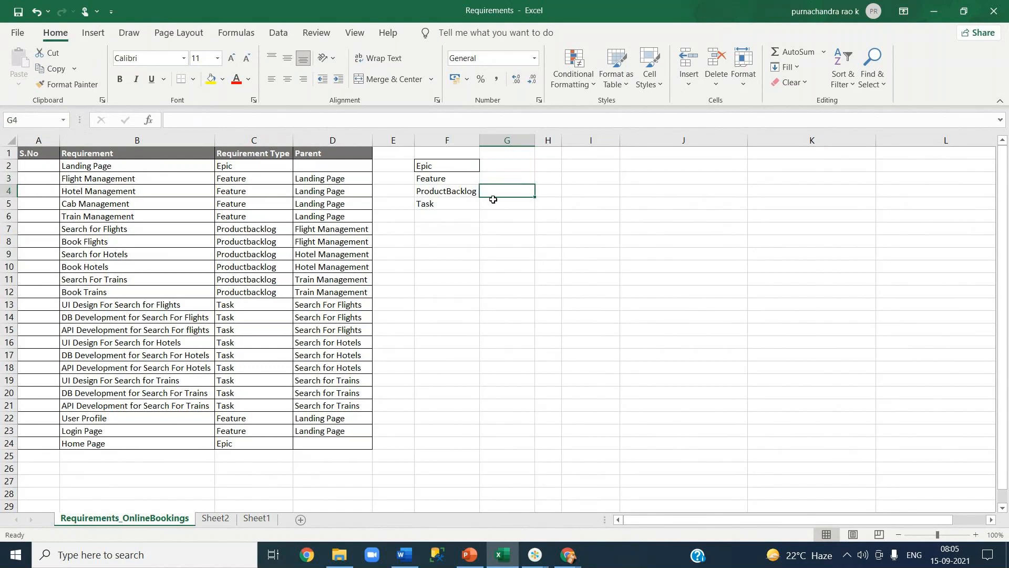
pyautogui.press('Down')
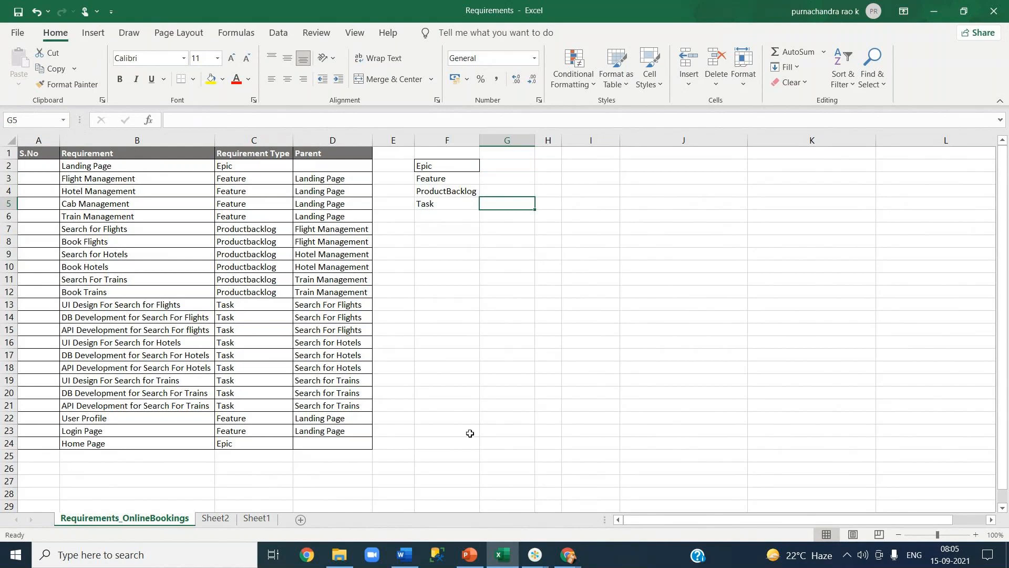
pyautogui.click(307, 555)
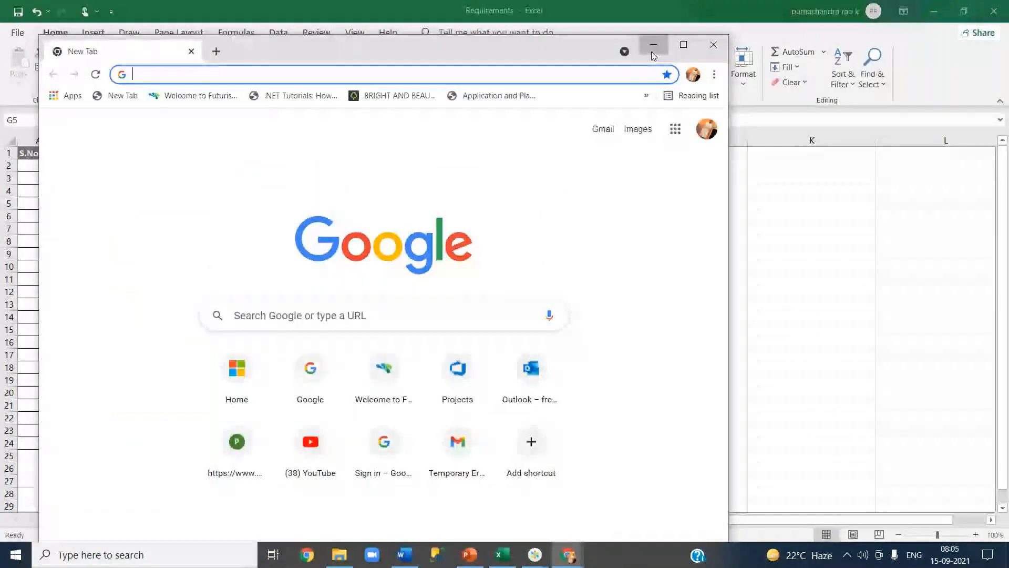
pyautogui.click(653, 48)
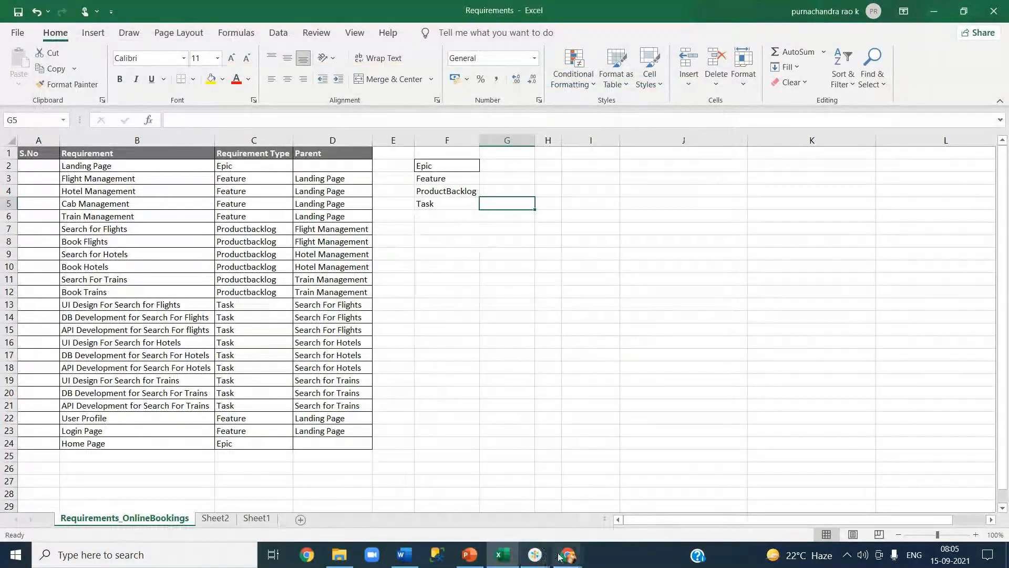
pyautogui.click(537, 555)
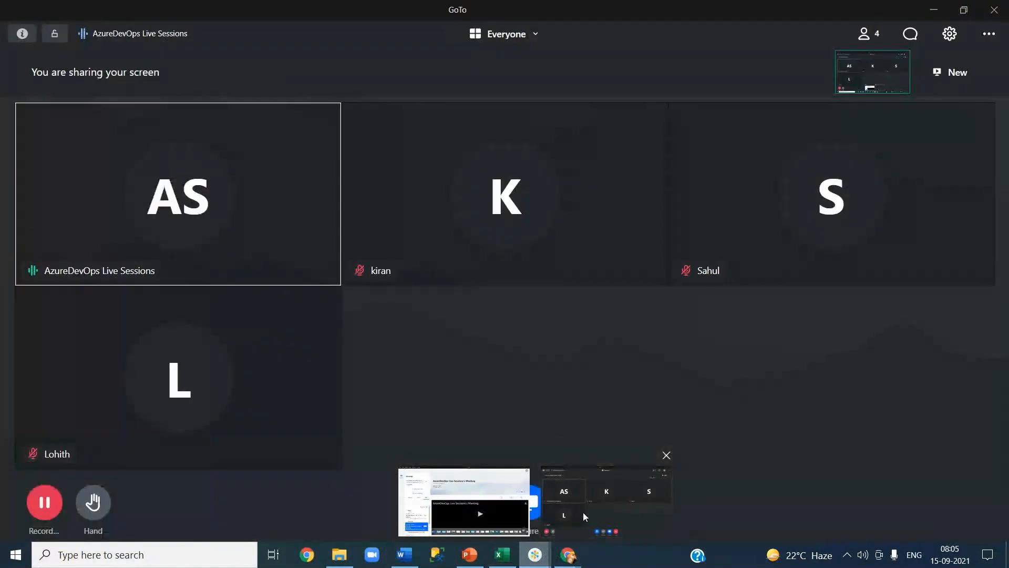
pyautogui.click(583, 512)
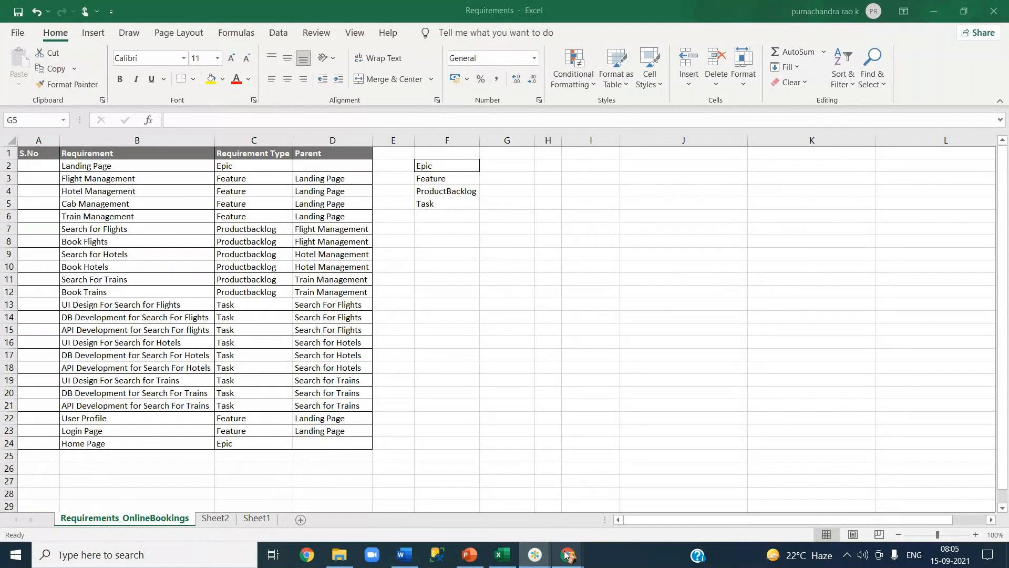
# Switch to the OnlineReservationSystem project in Azure DevOps and open its work items page.
pyautogui.moveTo(567, 555)
pyautogui.click(654, 498)
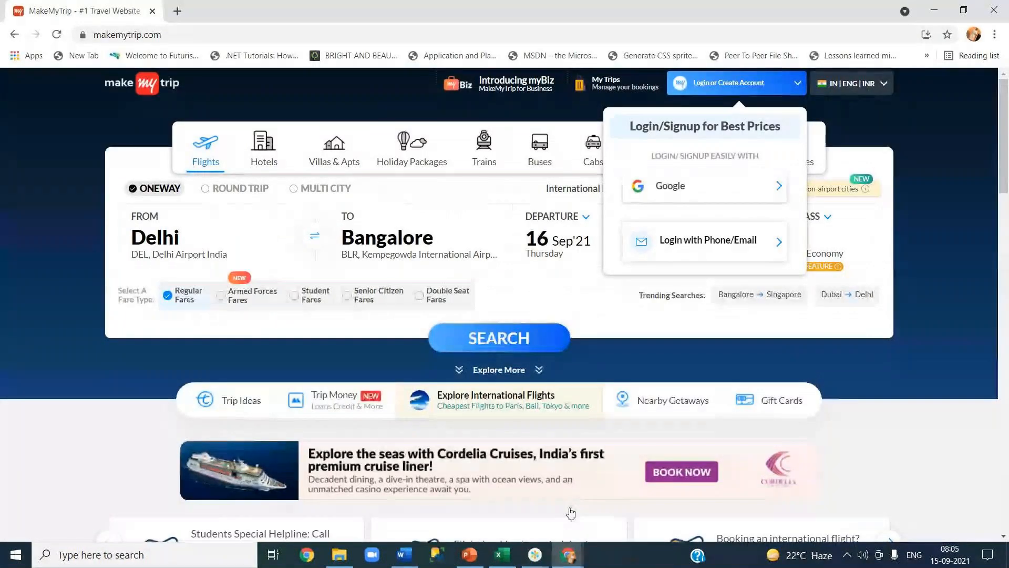
pyautogui.click(476, 497)
pyautogui.moveTo(105, 256)
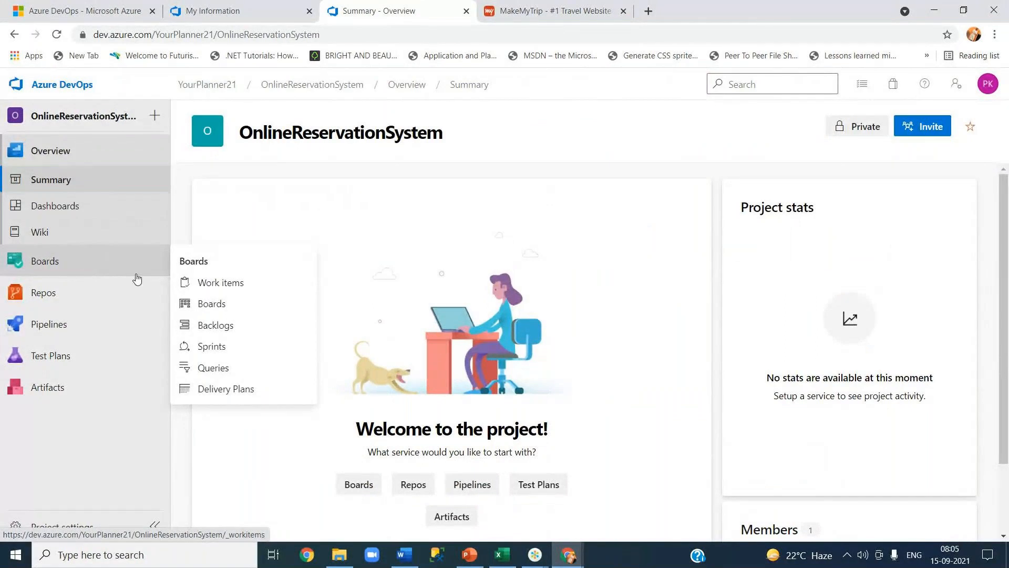
pyautogui.click(231, 288)
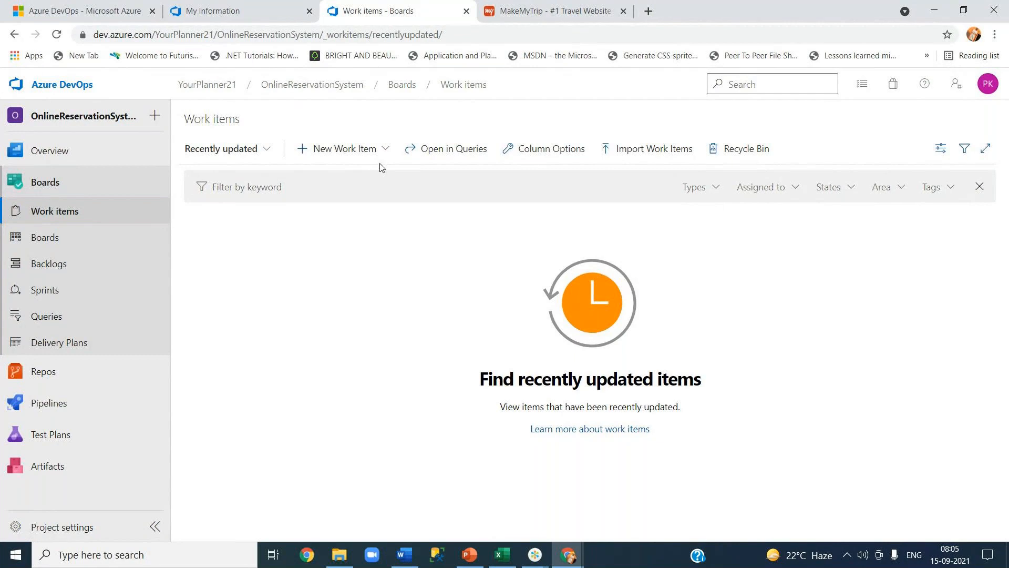
# Examine the available work item types and the blank Epic, Feature and Product Backlog Item forms without creating any item.
pyautogui.click(381, 149)
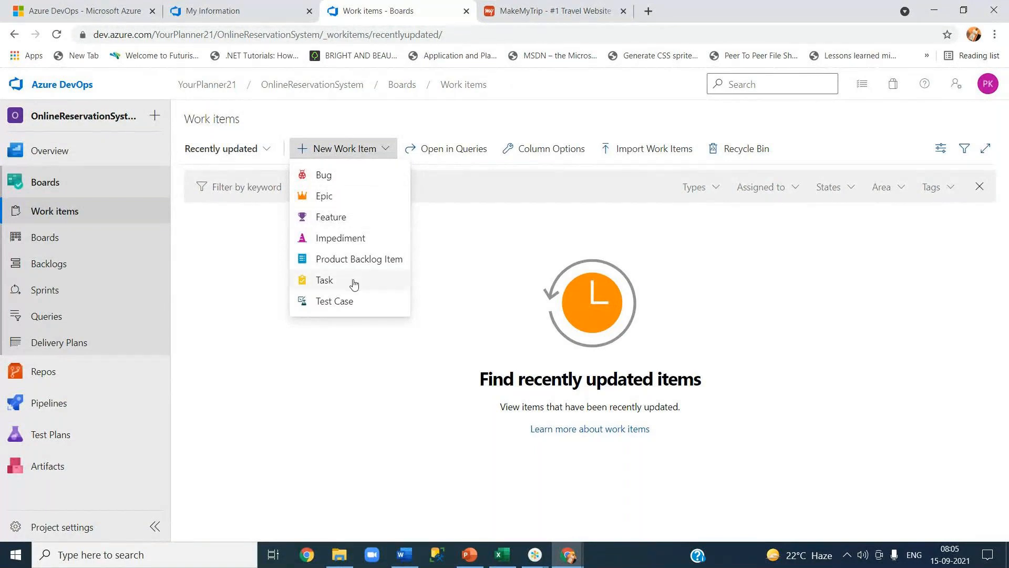
pyautogui.click(345, 201)
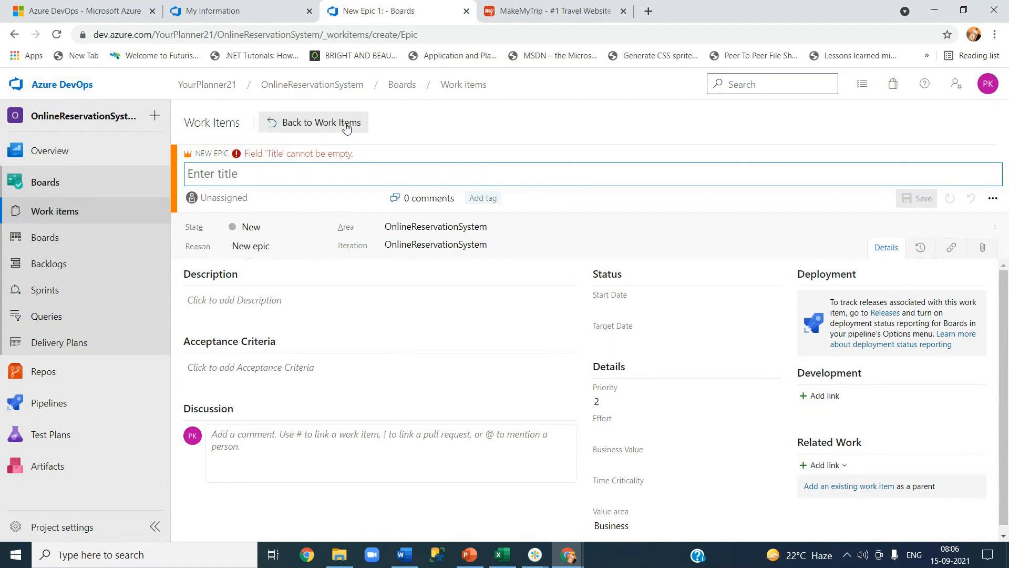
pyautogui.click(346, 128)
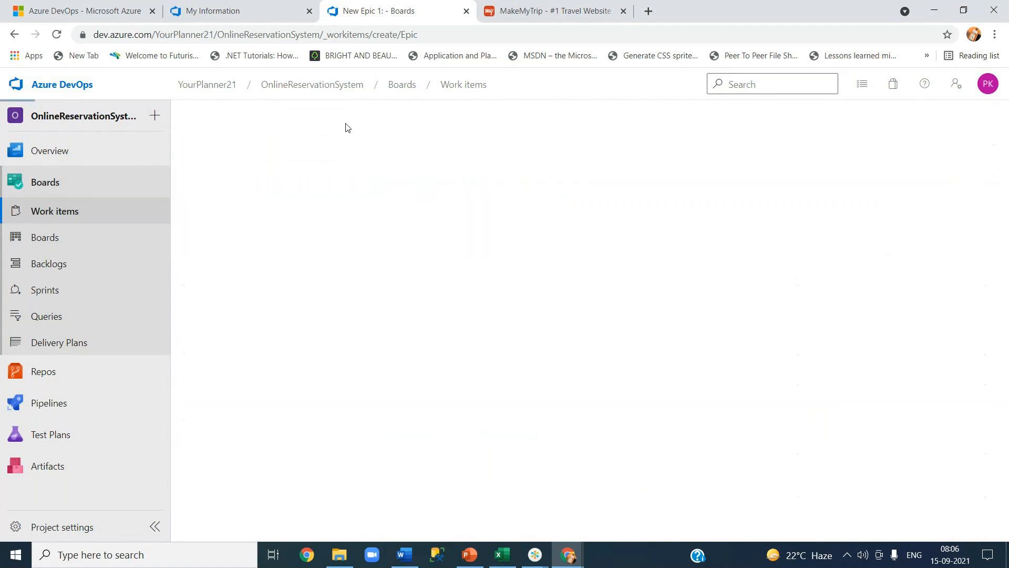
pyautogui.click(370, 153)
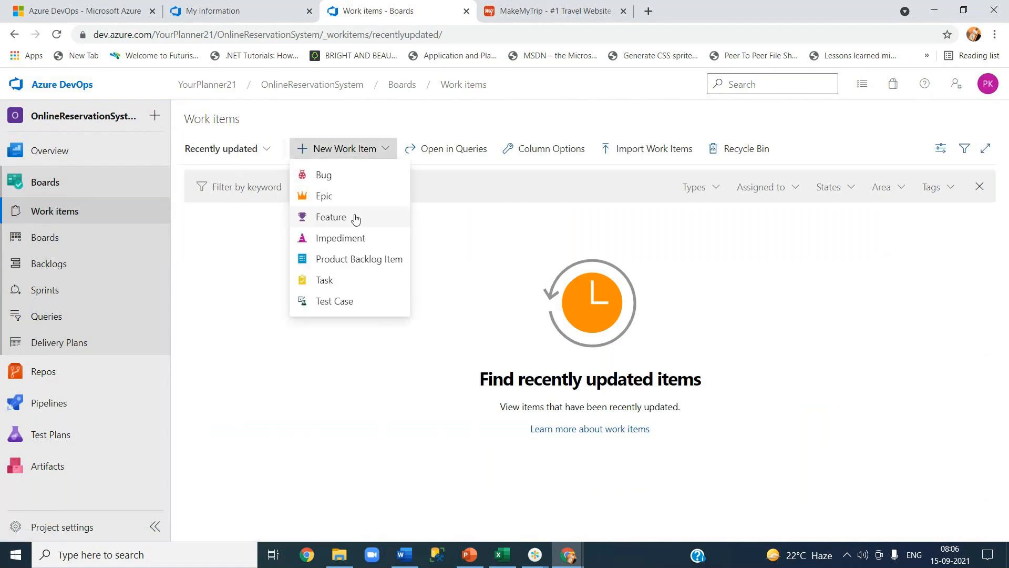
pyautogui.click(355, 218)
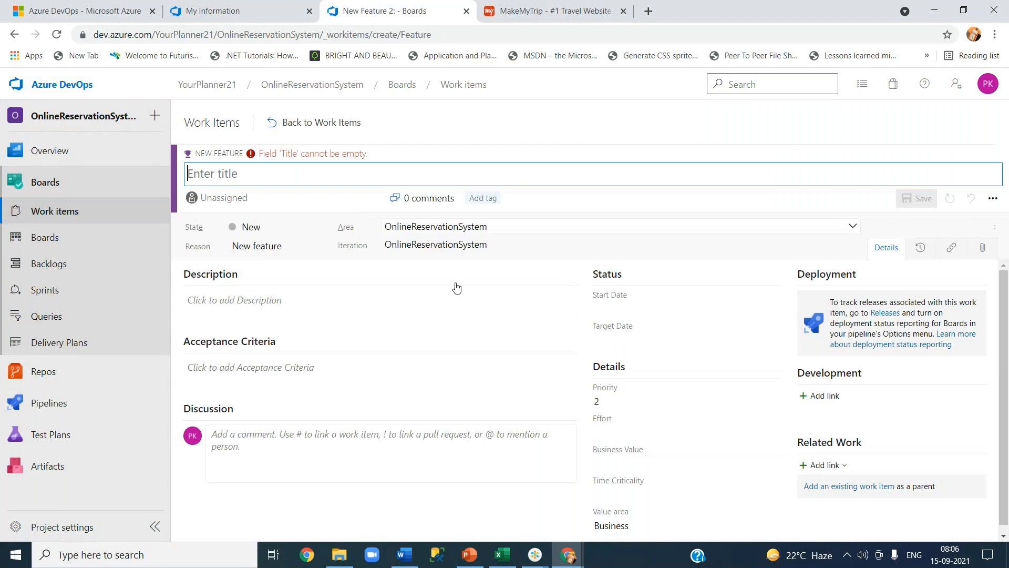
pyautogui.scroll(-1, 759, 409)
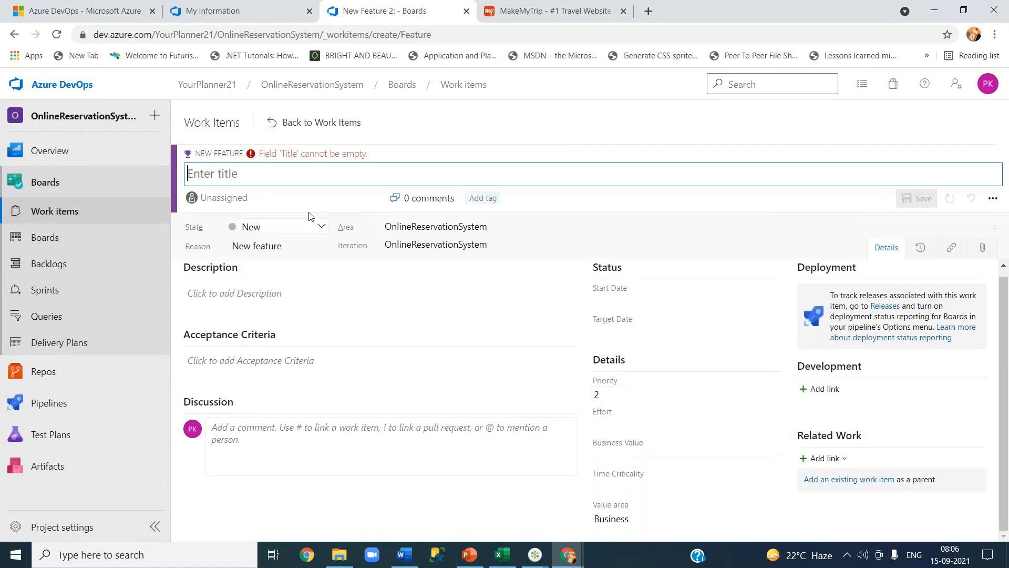
pyautogui.click(317, 126)
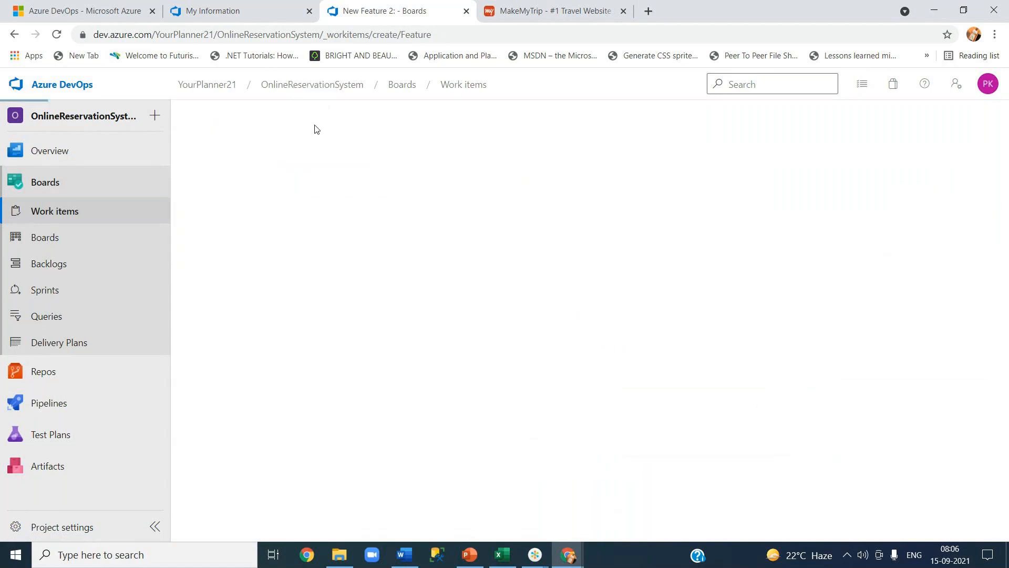
pyautogui.click(367, 149)
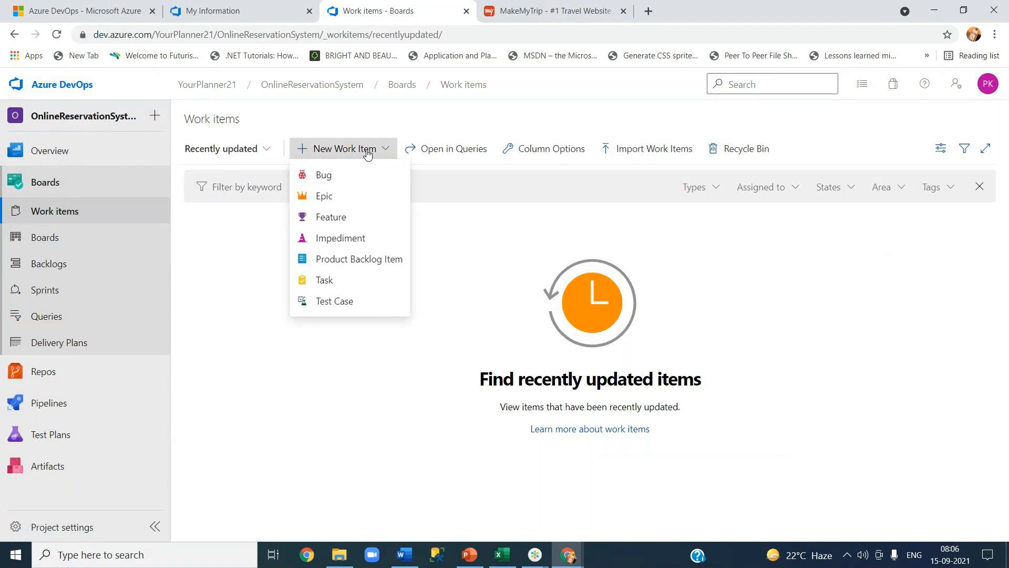
pyautogui.click(345, 261)
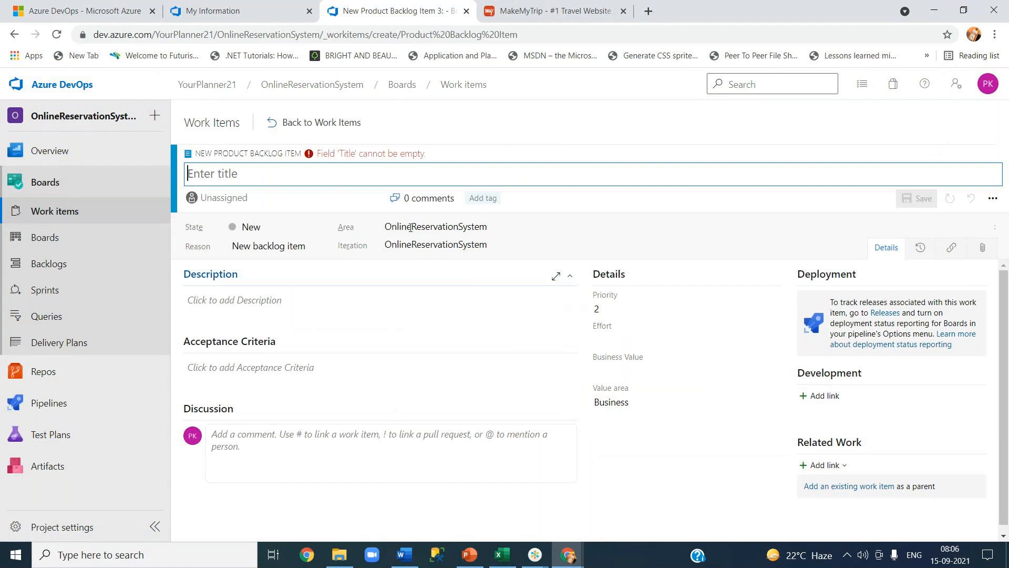
pyautogui.click(315, 122)
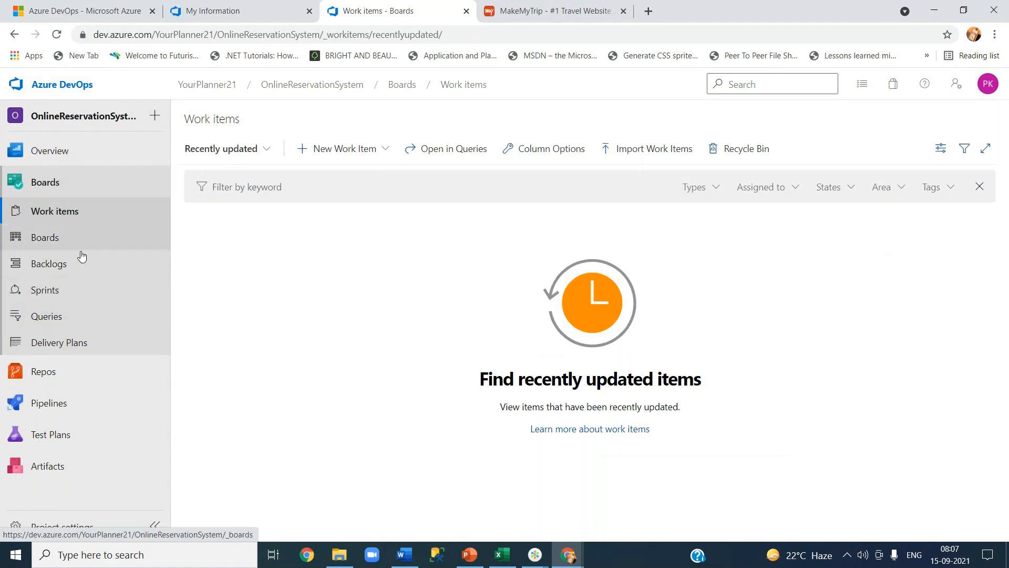
# Switch to the AzureDevOps_Training presentation in PowerPoint and study the "How does SCRUM work???" slide.
pyautogui.click(503, 559)
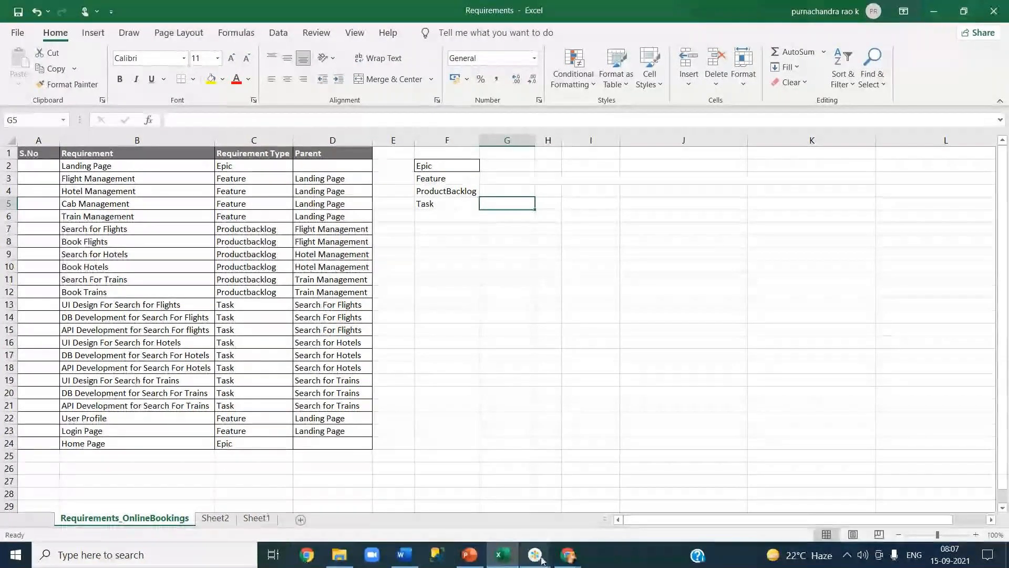
pyautogui.click(469, 555)
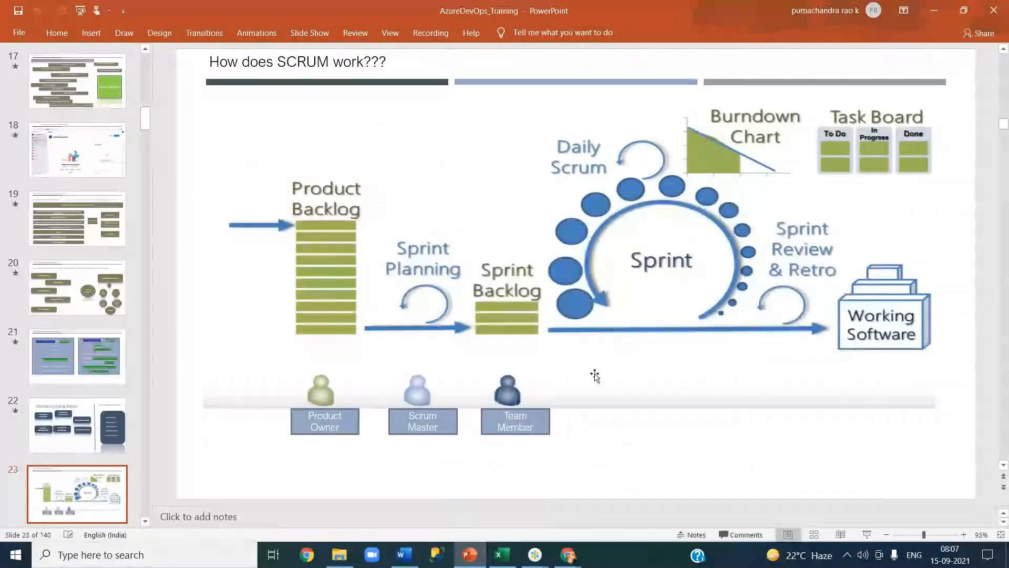
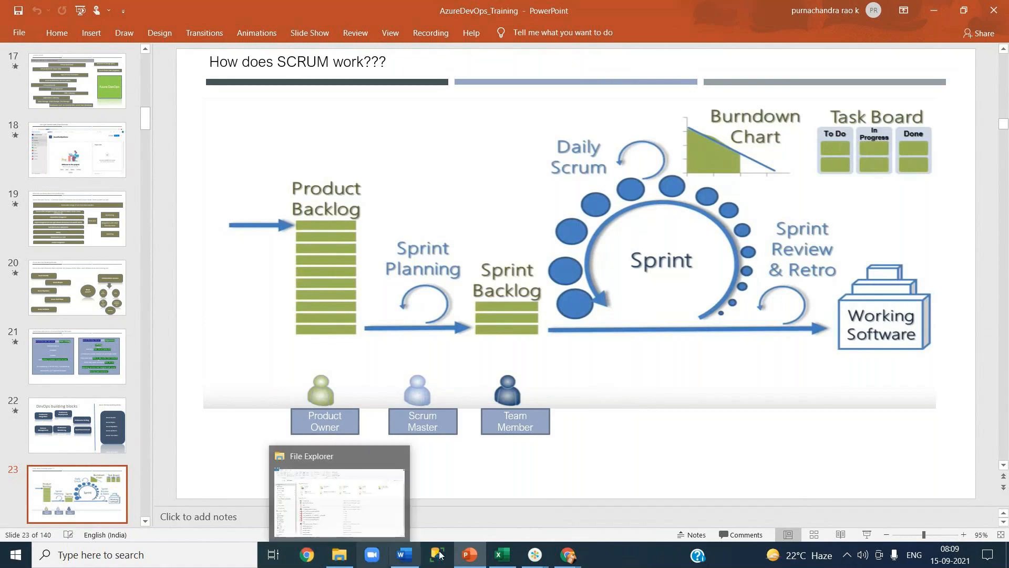
# Return to Azure DevOps and check which work item processes a new project in the YourPlanner21 organization can use.
pyautogui.moveTo(568, 555)
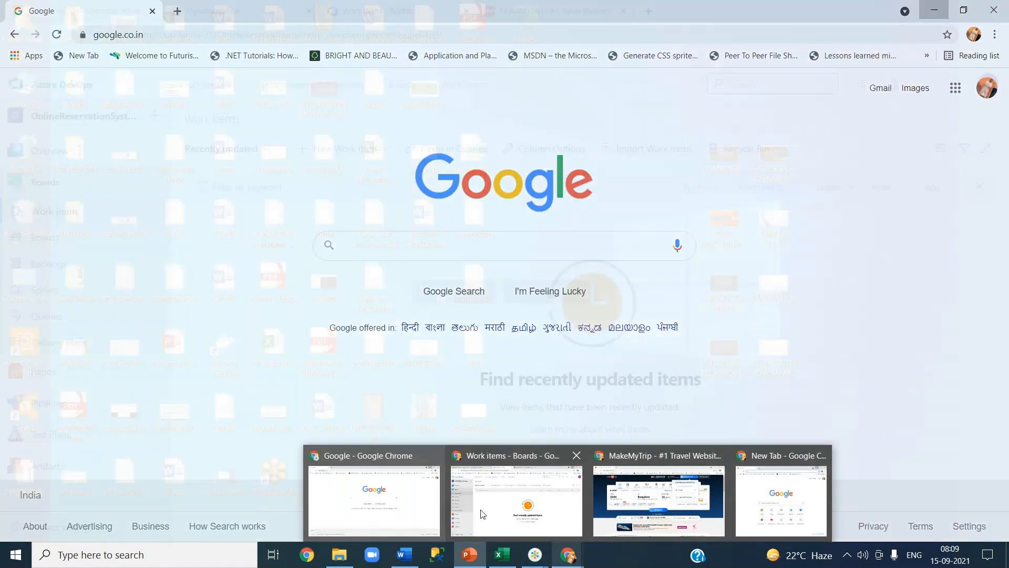
pyautogui.click(482, 514)
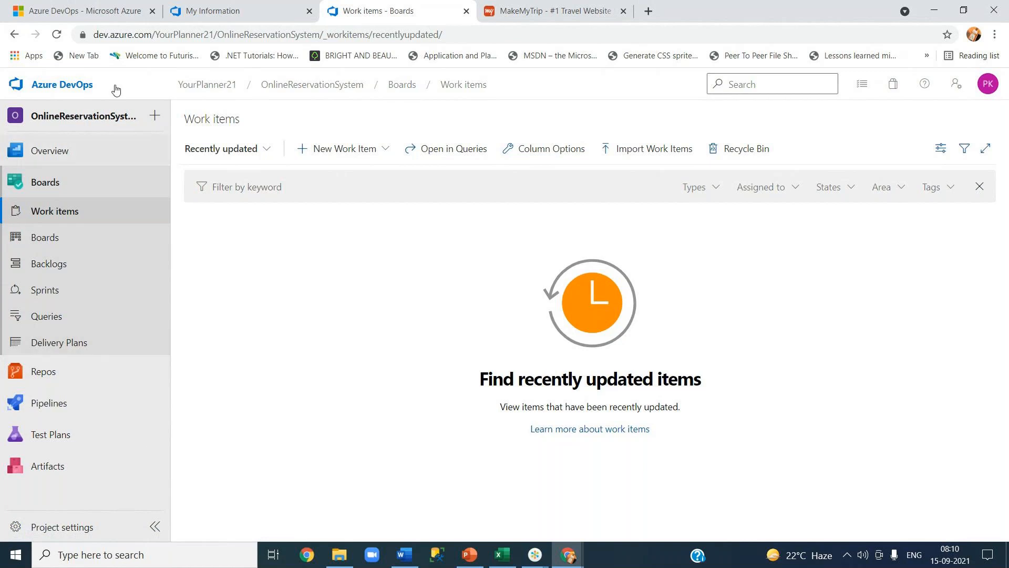
pyautogui.click(84, 88)
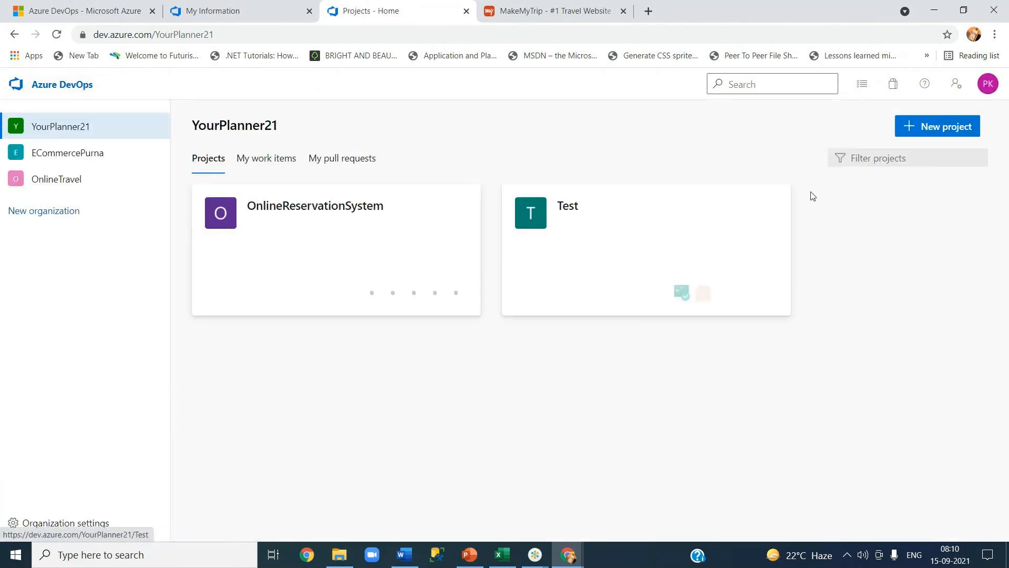
pyautogui.click(913, 129)
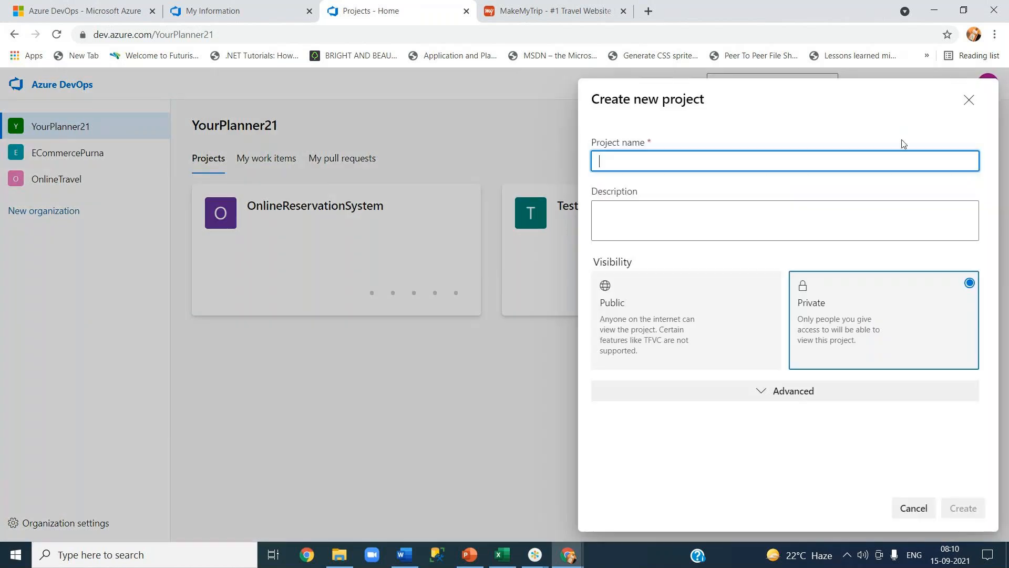
pyautogui.click(759, 396)
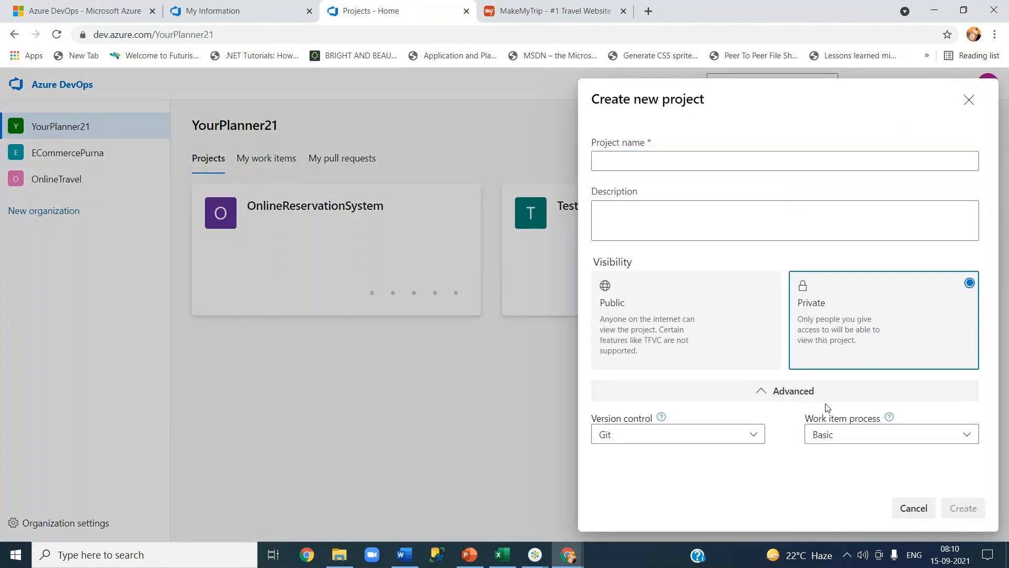
pyautogui.click(832, 437)
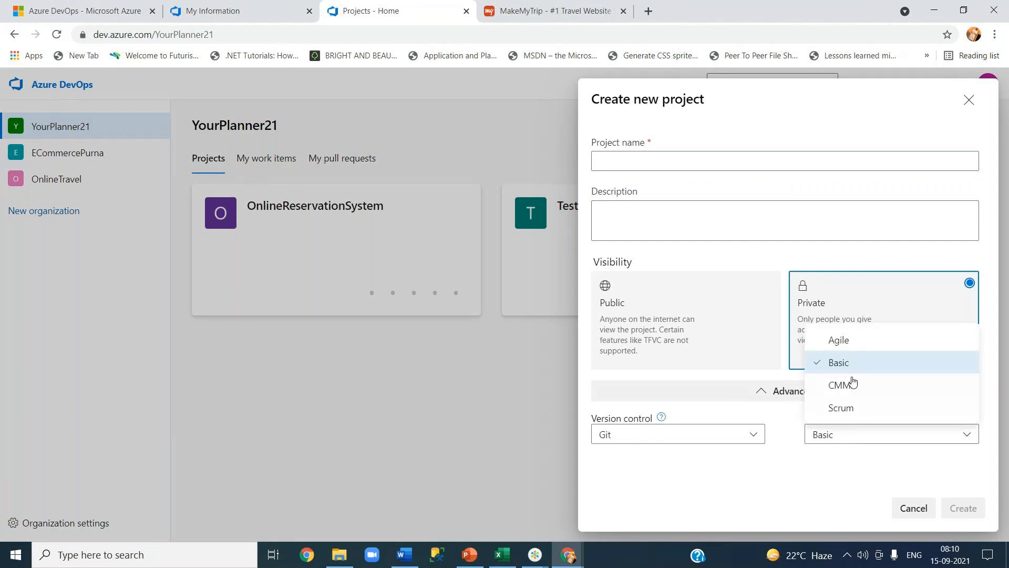
pyautogui.click(809, 466)
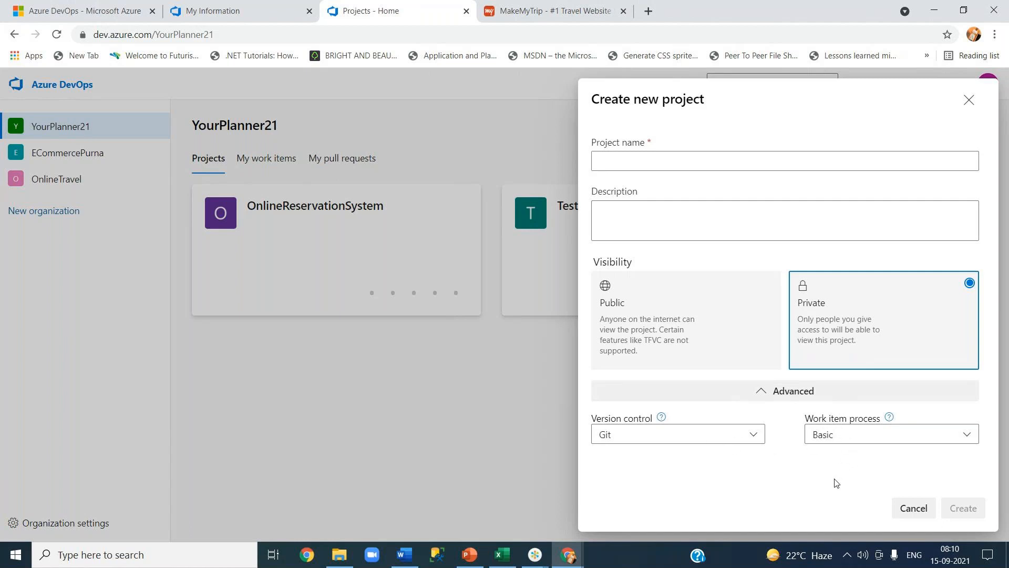
# Cancel the new project form and open the settings of the Test project in the YourPlanner21 organization.
pyautogui.click(913, 513)
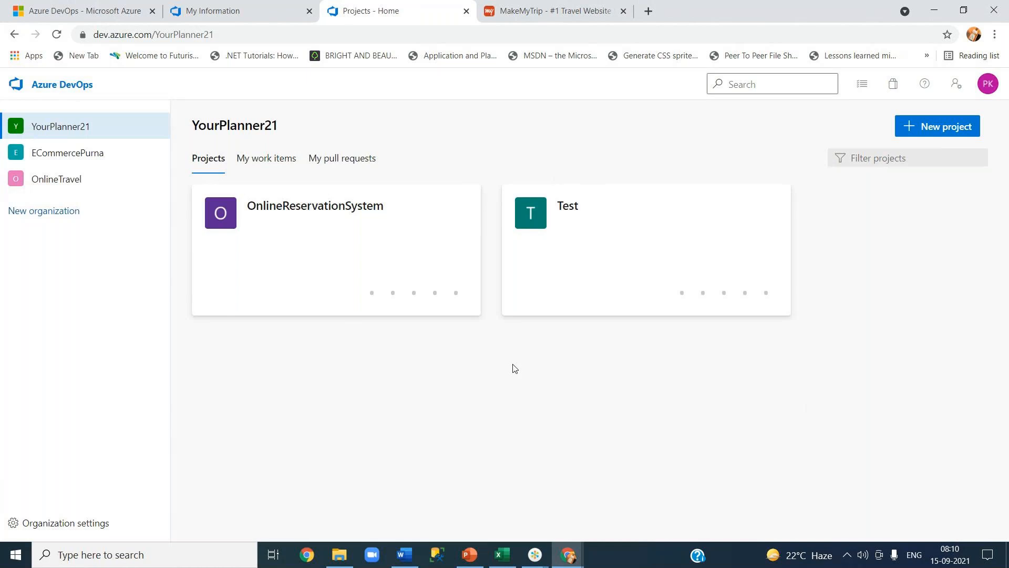
pyautogui.click(605, 254)
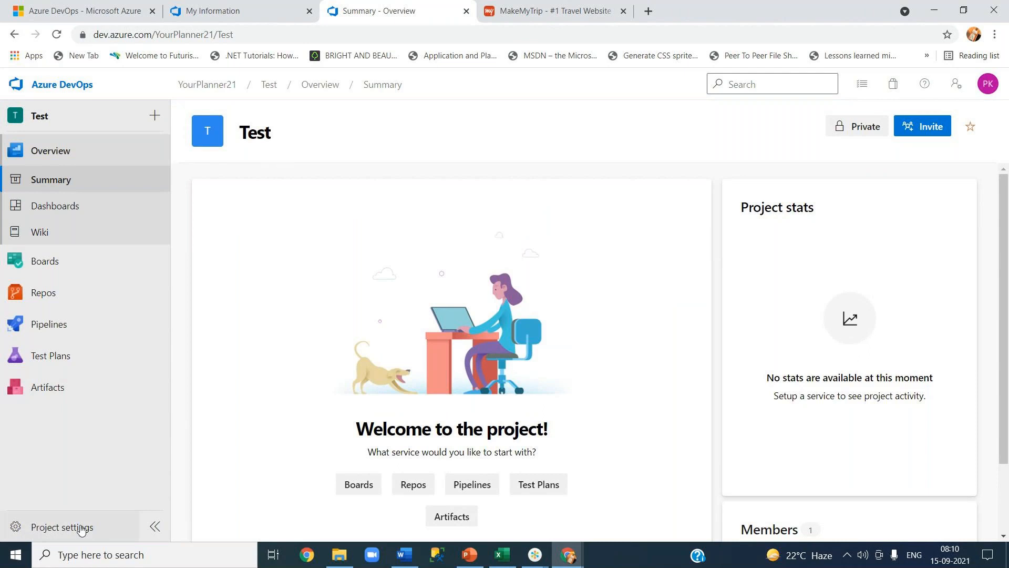
pyautogui.click(62, 532)
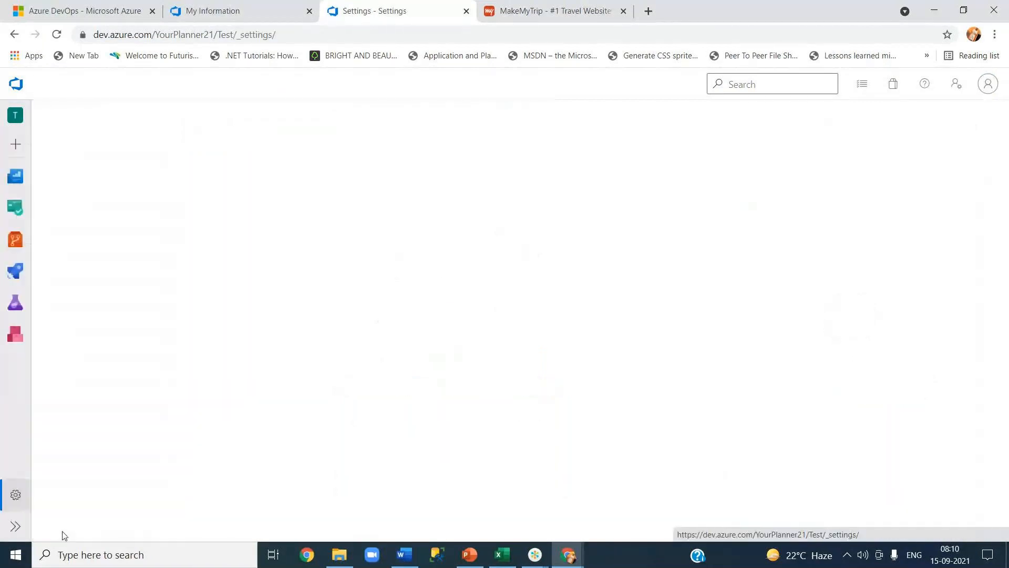
# Delete the Test project, confirming the deletion with the project name Test.
pyautogui.scroll(-4, 543, 401)
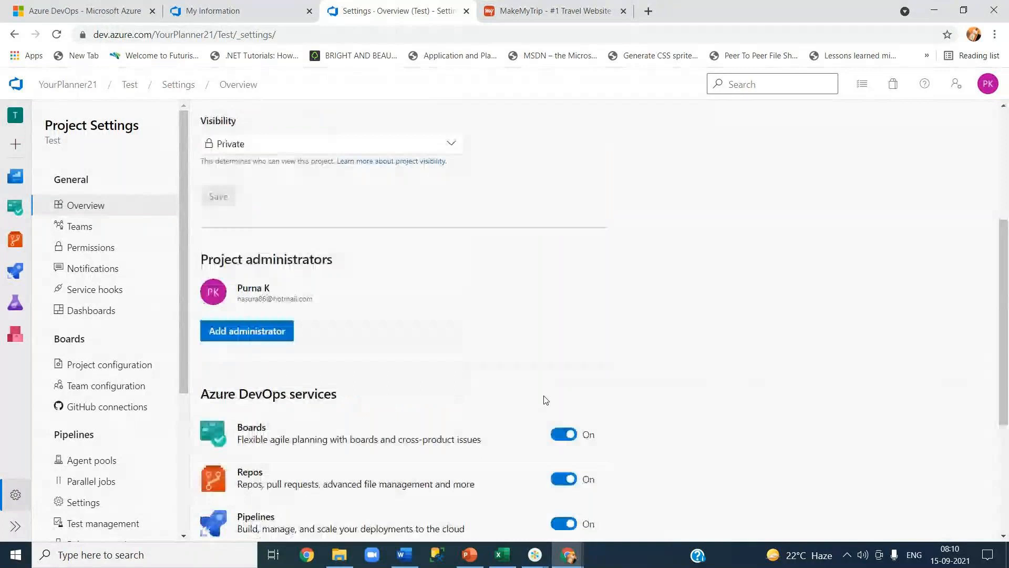
pyautogui.scroll(-4, 422, 463)
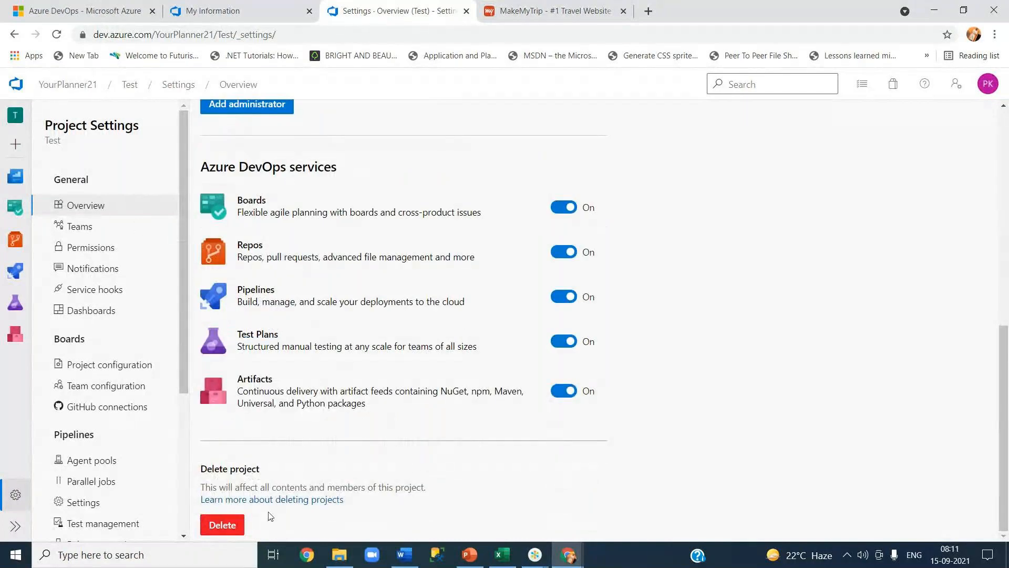
pyautogui.moveTo(201, 469); pyautogui.dragTo(266, 468)
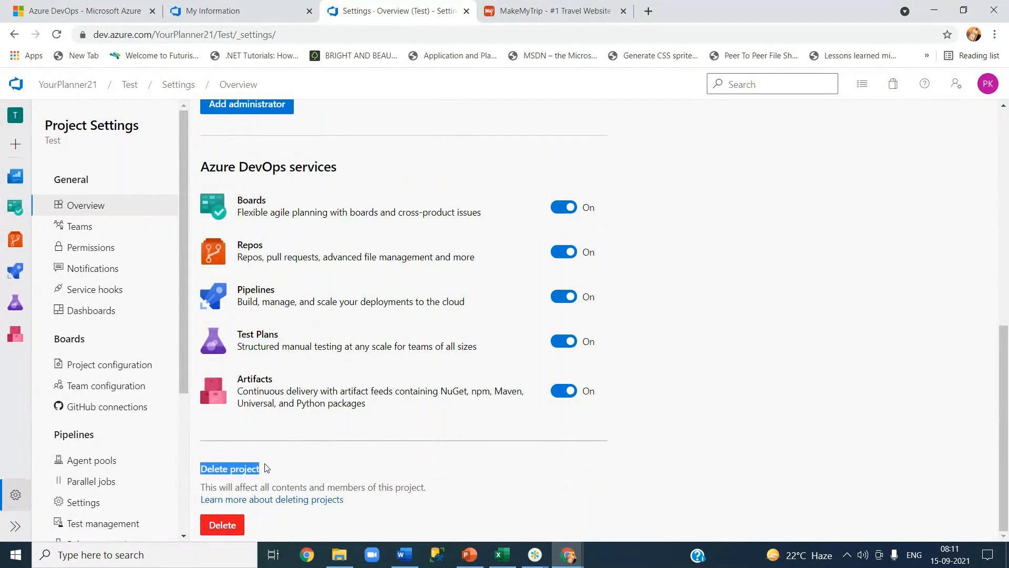
pyautogui.click(234, 529)
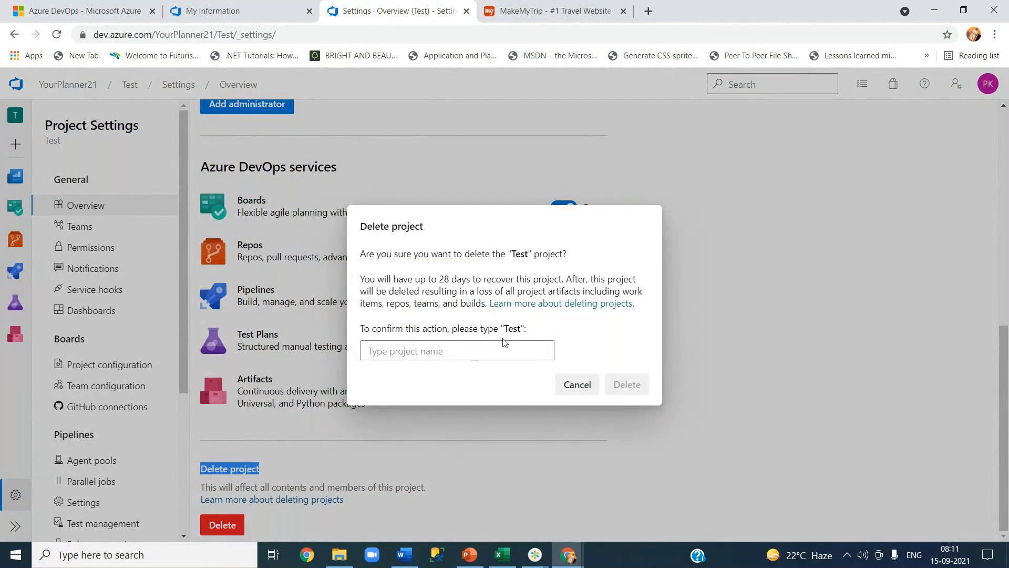
pyautogui.doubleClick(515, 328)
pyautogui.hotkey('ctrl', 'c')
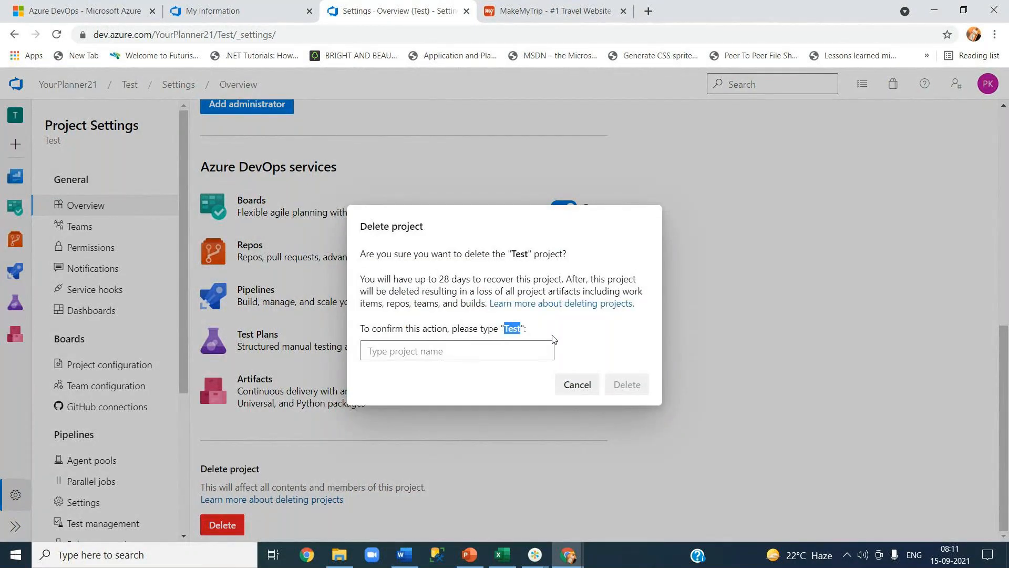
pyautogui.click(507, 350)
pyautogui.hotkey('ctrl', 'v')
pyautogui.click(626, 385)
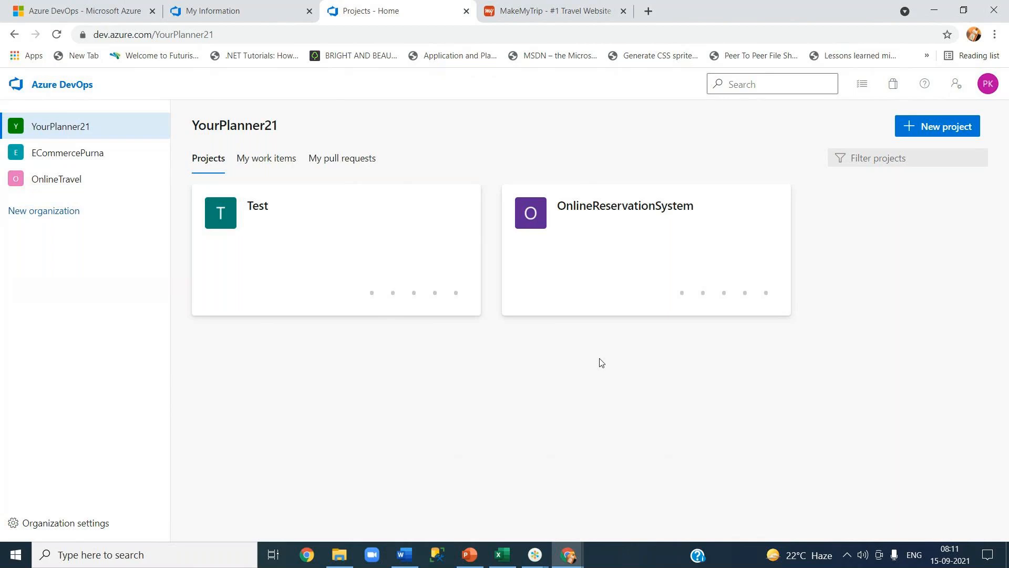
# Load the Azure portal home page at portal.azure.com in place of the My Information page.
pyautogui.click(243, 13)
pyautogui.click(259, 37)
pyautogui.write('p')
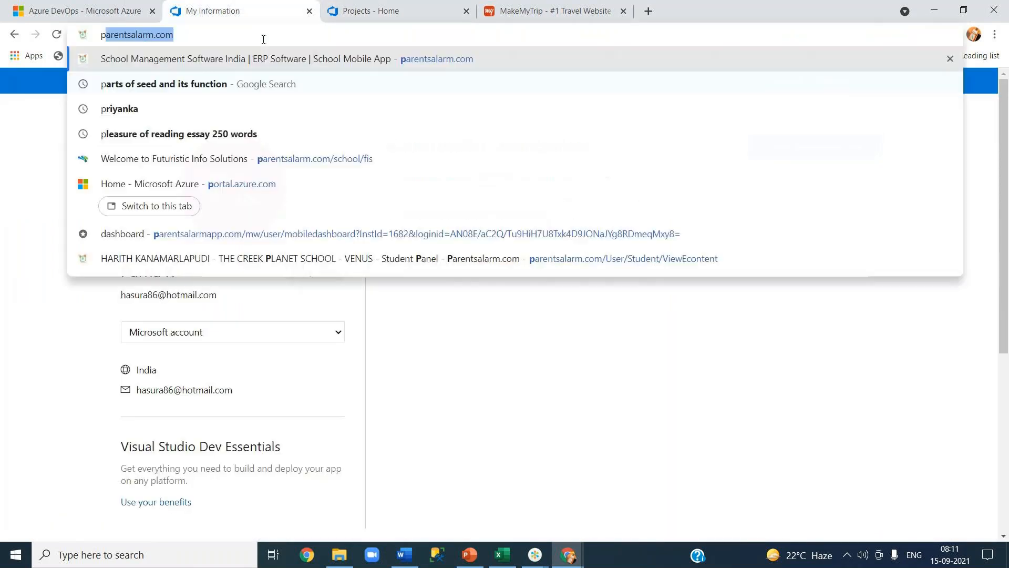
pyautogui.write('or')
pyautogui.press('Return')
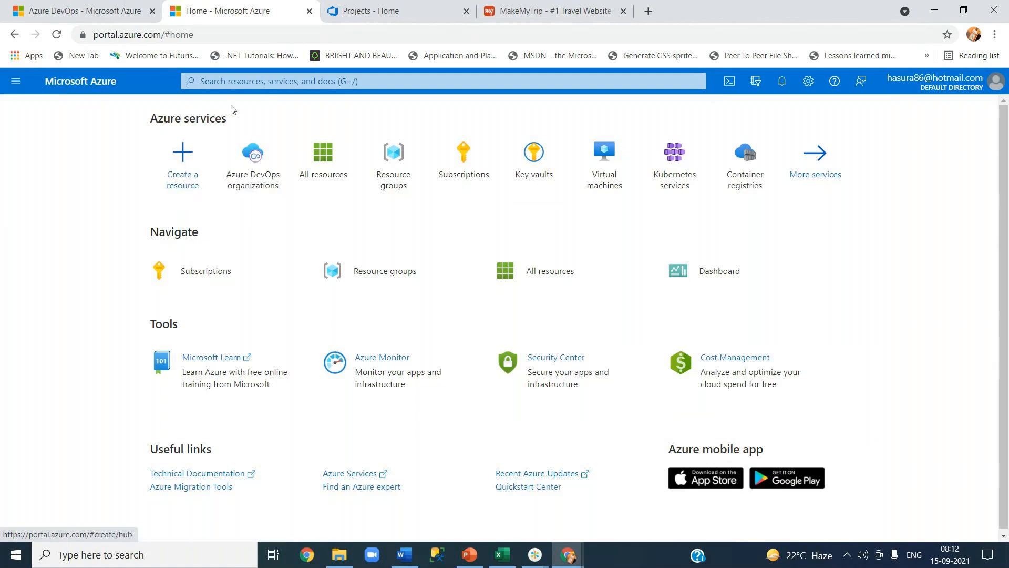
# Find the Virtual machines service with the search text "virtu" and start creating a new virtual machine.
pyautogui.click(236, 82)
pyautogui.write('virtu')
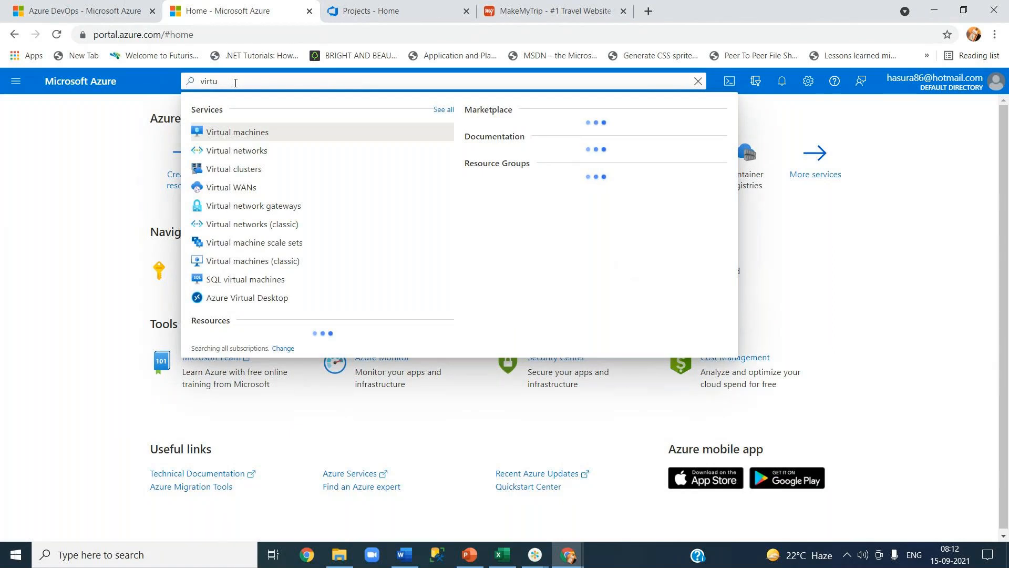
pyautogui.click(240, 135)
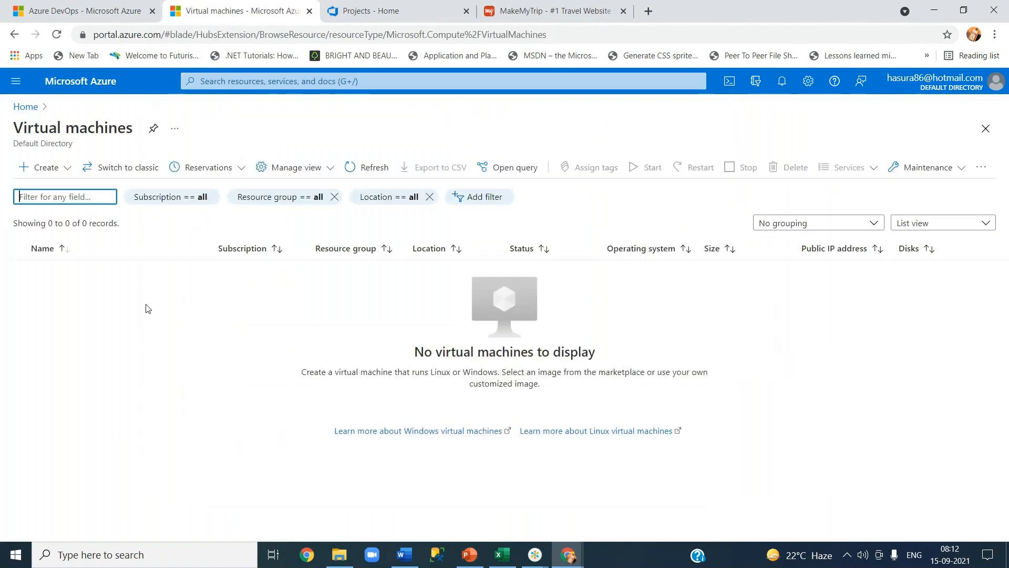
pyautogui.click(39, 167)
pyautogui.click(61, 190)
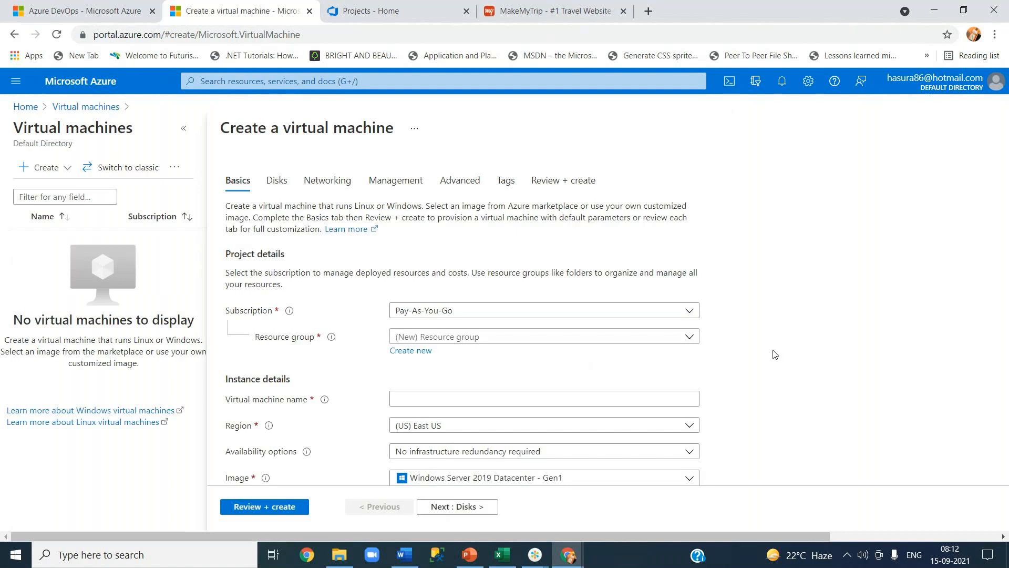
# Examine the Basics settings of the new virtual machine, from subscription and instance details to inbound port rules and licensing.
pyautogui.scroll(-6, 774, 353)
pyautogui.scroll(-2, 774, 354)
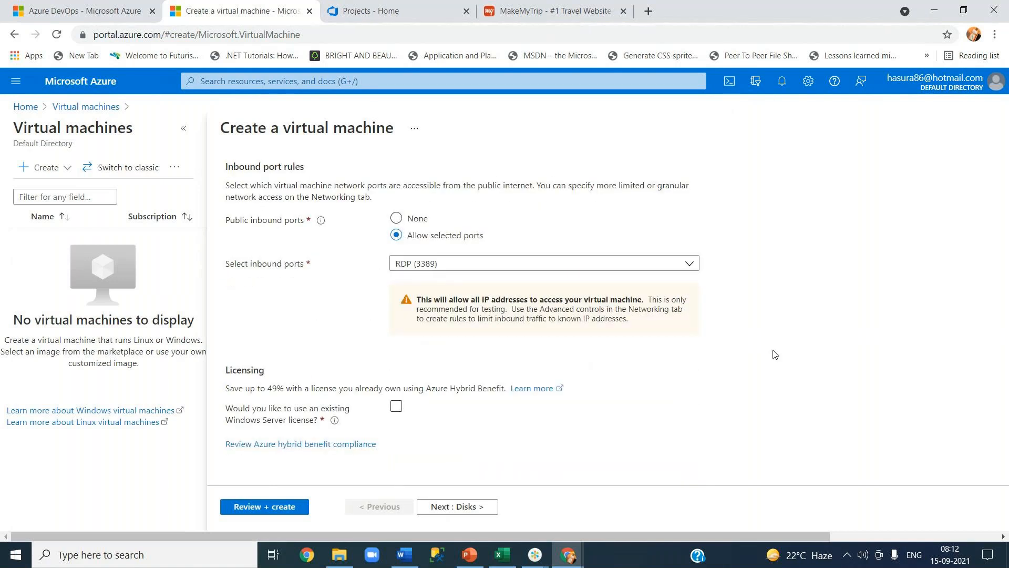
pyautogui.scroll(10, 774, 354)
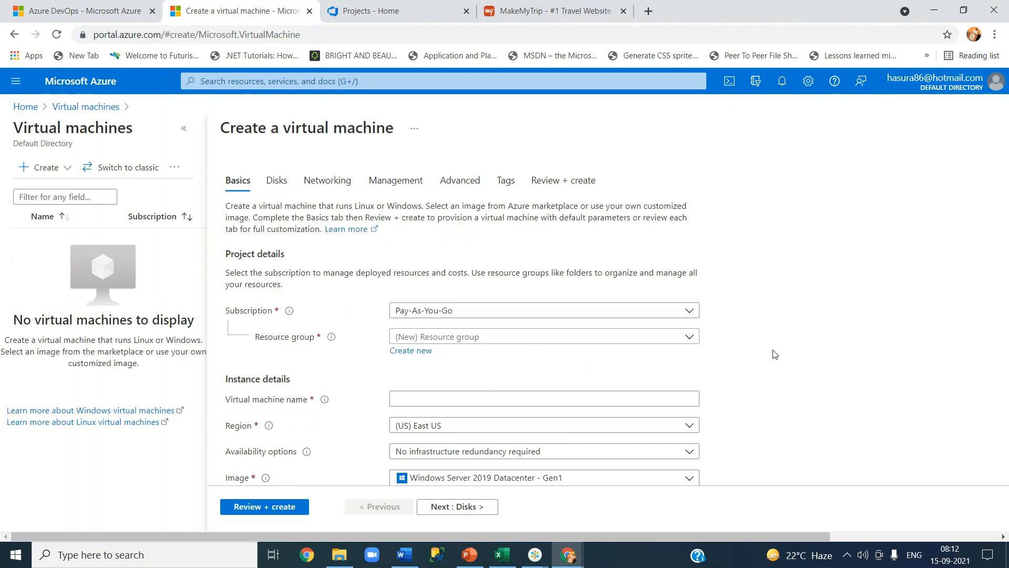
pyautogui.scroll(-8, 774, 353)
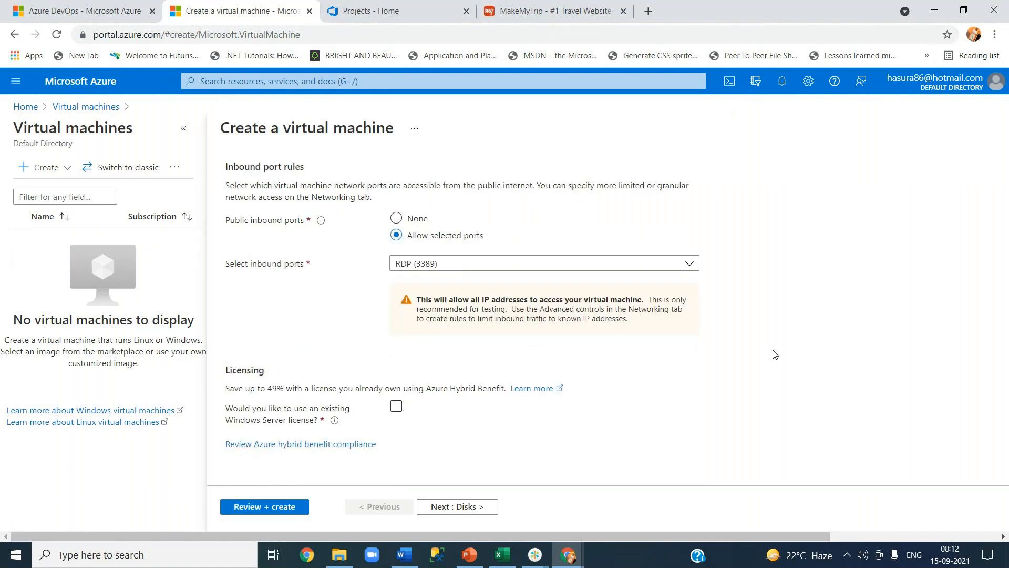
pyautogui.scroll(8, 775, 353)
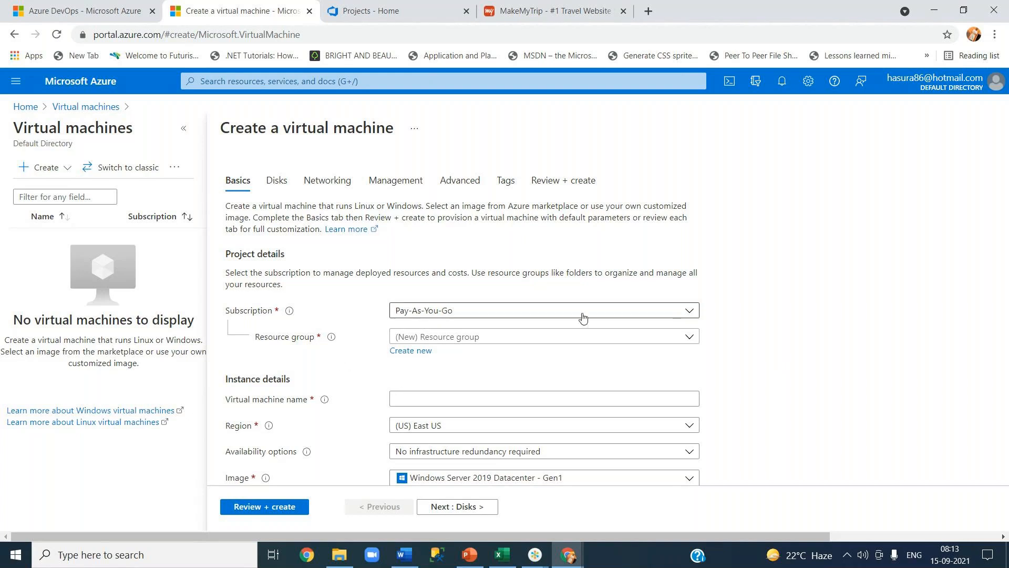
pyautogui.click(670, 314)
pyautogui.click(816, 334)
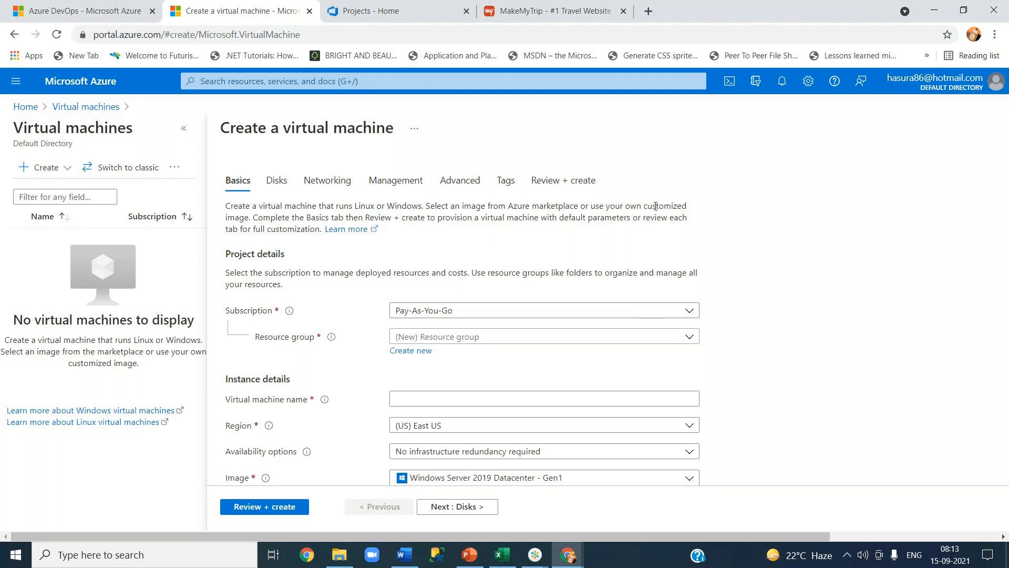
pyautogui.scroll(-1, 375, 304)
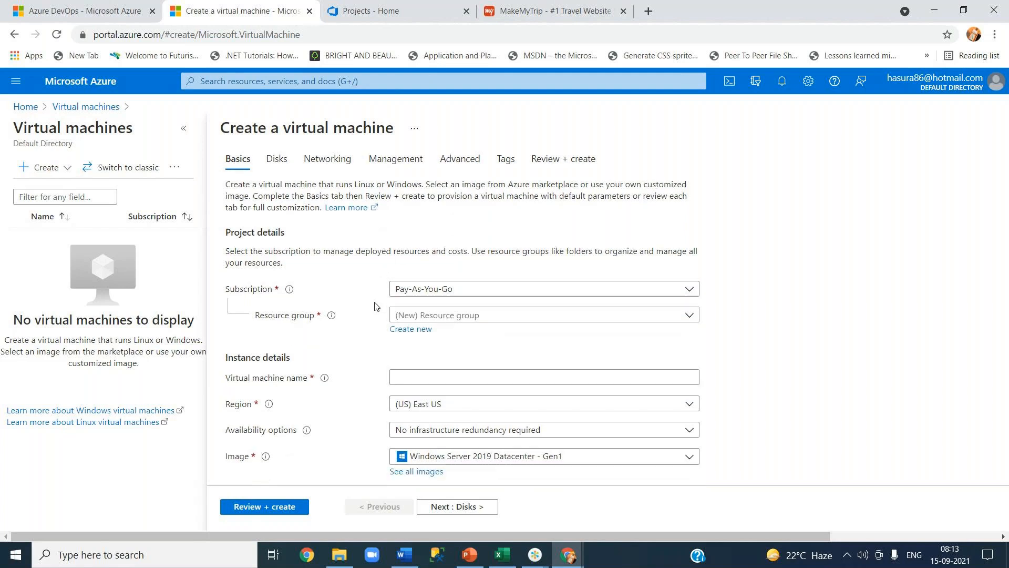
pyautogui.scroll(-5, 375, 304)
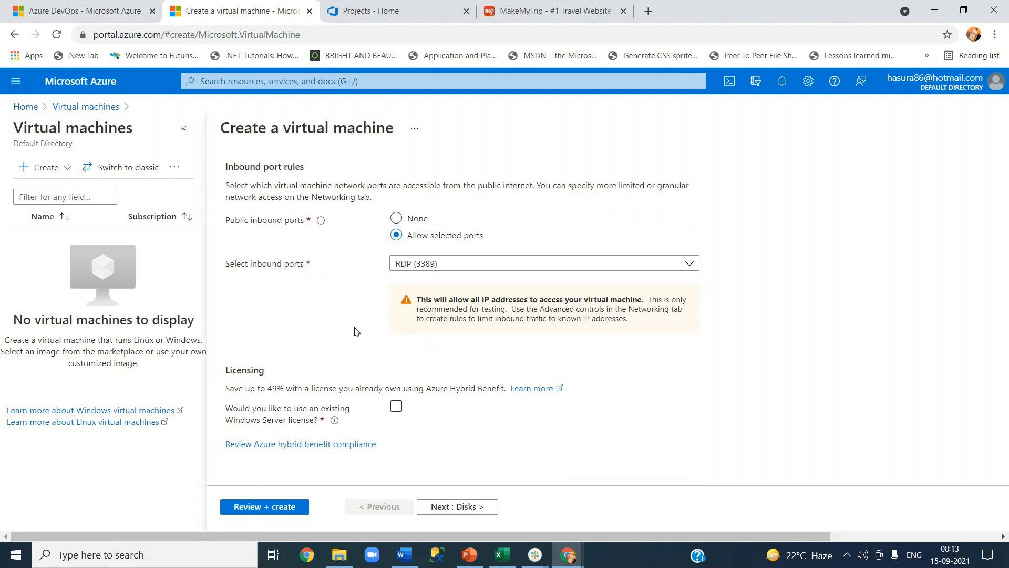
pyautogui.scroll(1, 354, 331)
pyautogui.scroll(6, 355, 332)
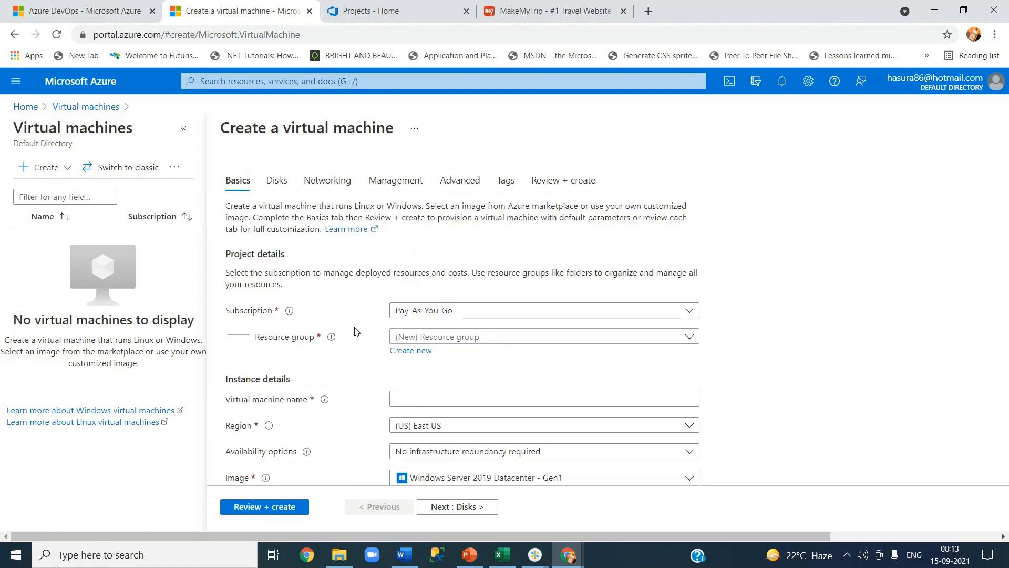
# Review the Disks, Networking and Management settings of the new virtual machine without changing any option.
pyautogui.click(285, 182)
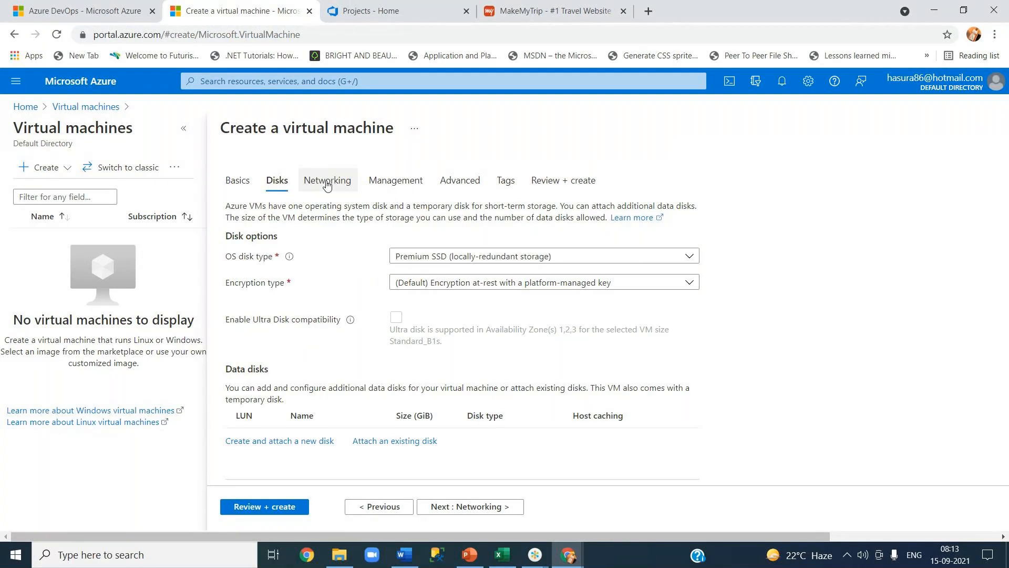
pyautogui.click(326, 183)
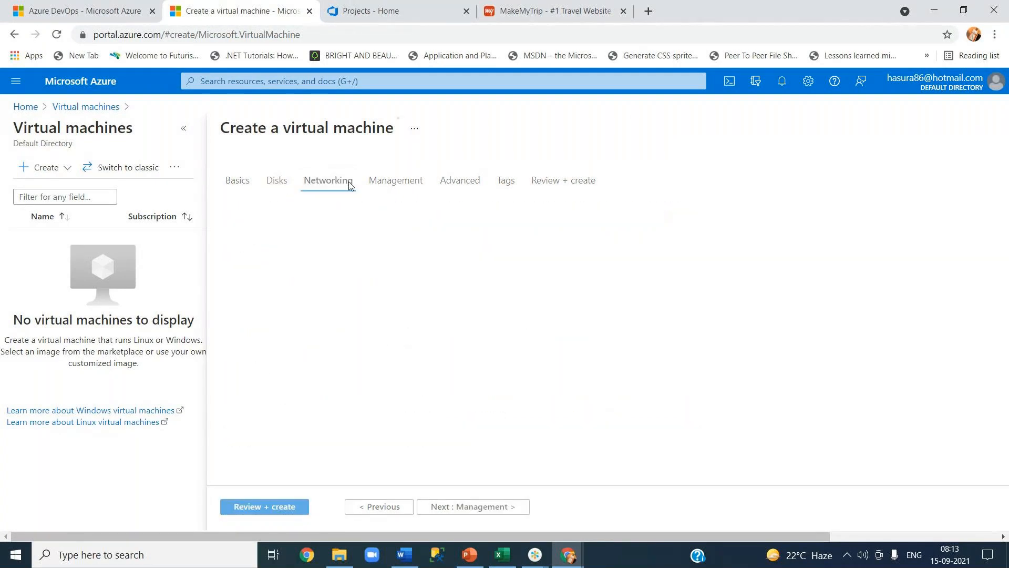
pyautogui.click(401, 185)
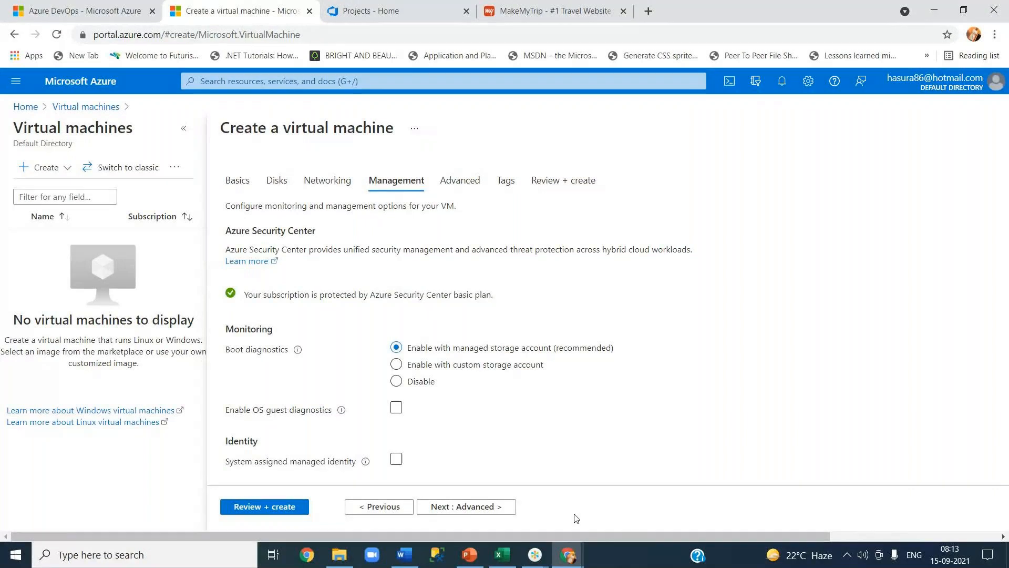
pyautogui.moveTo(535, 553)
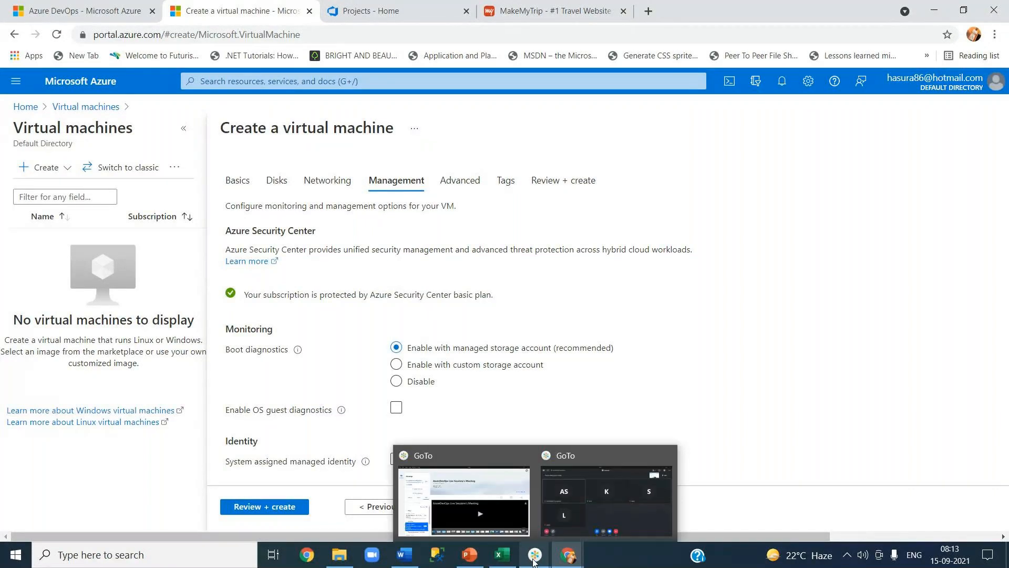
pyautogui.click(591, 504)
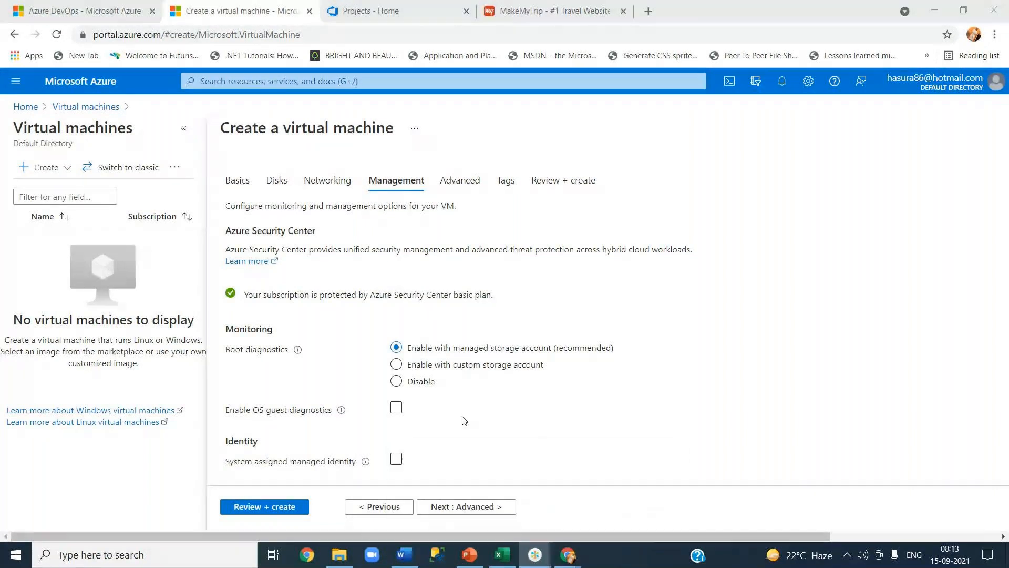